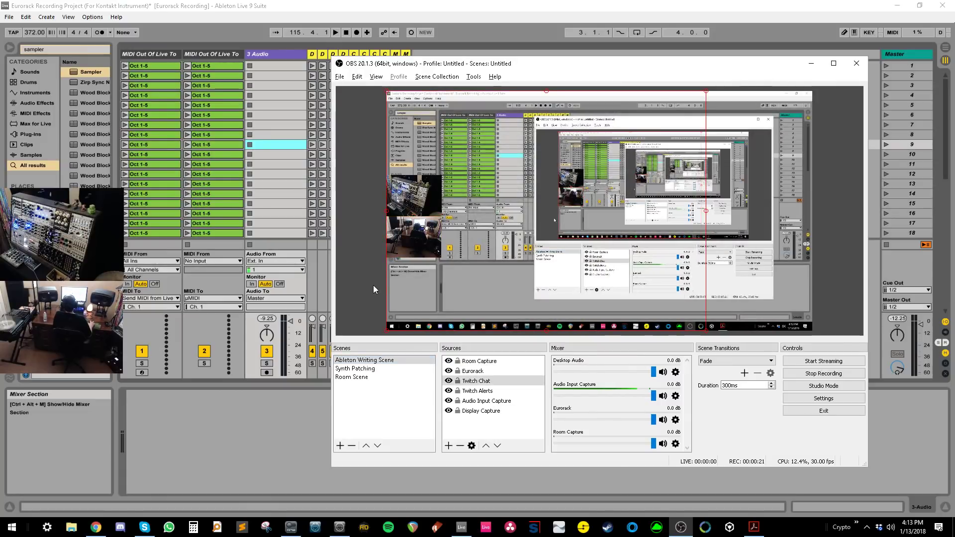
# - Bring the Eurorack Recording session in Ableton Live in front of OBS
pyautogui.click(277, 194)
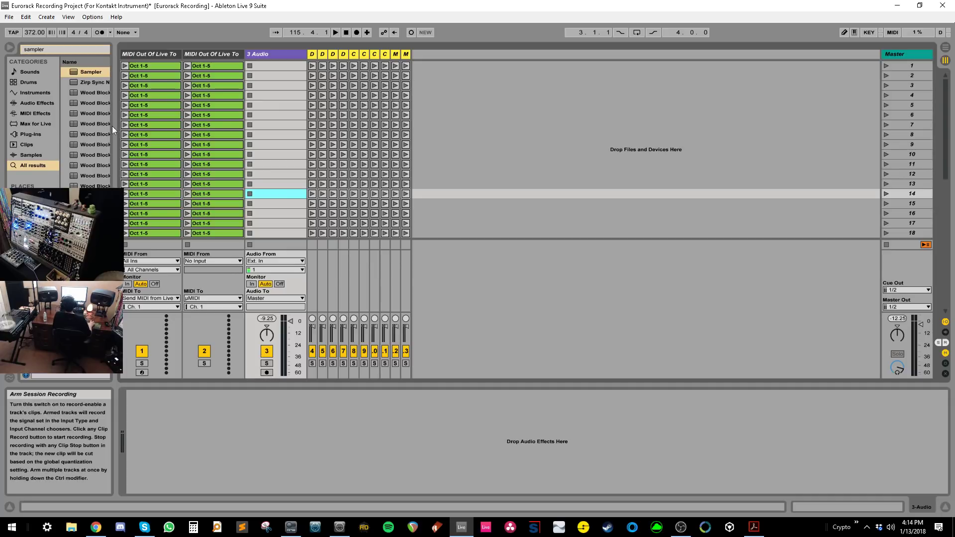
# - At tempo 999, record clips on 3 Audio into scenes 2–9, then disarm the track
pyautogui.click(34, 31)
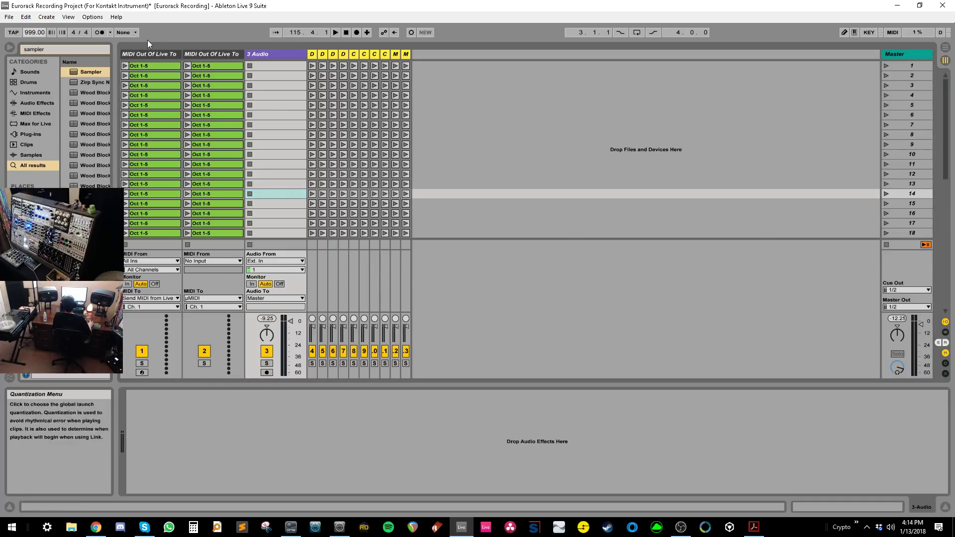
pyautogui.click(266, 372)
pyautogui.click(164, 75)
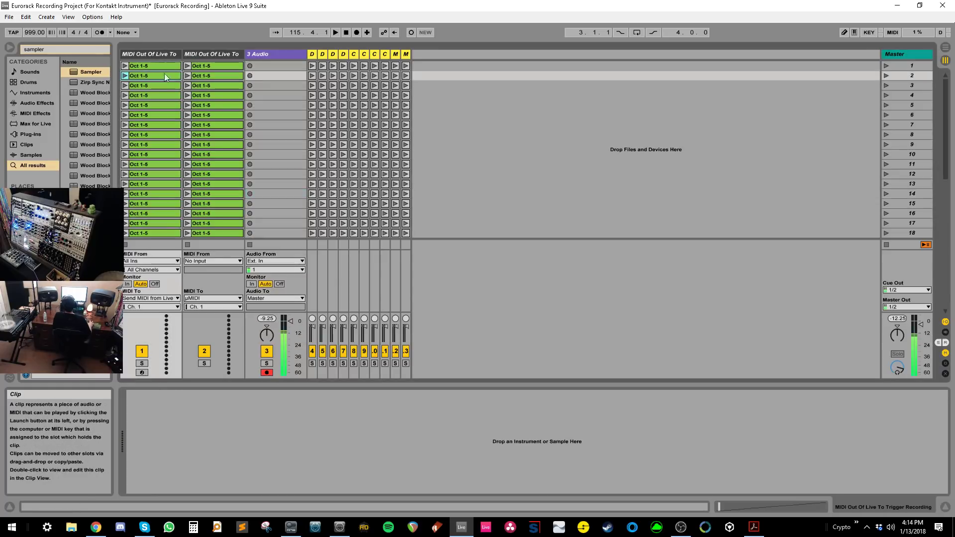
pyautogui.click(205, 77)
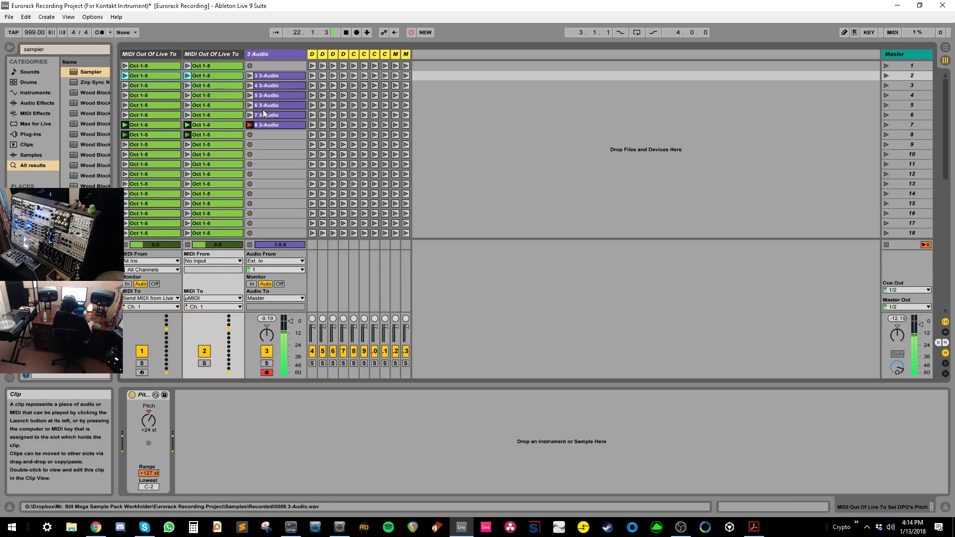
pyautogui.click(346, 33)
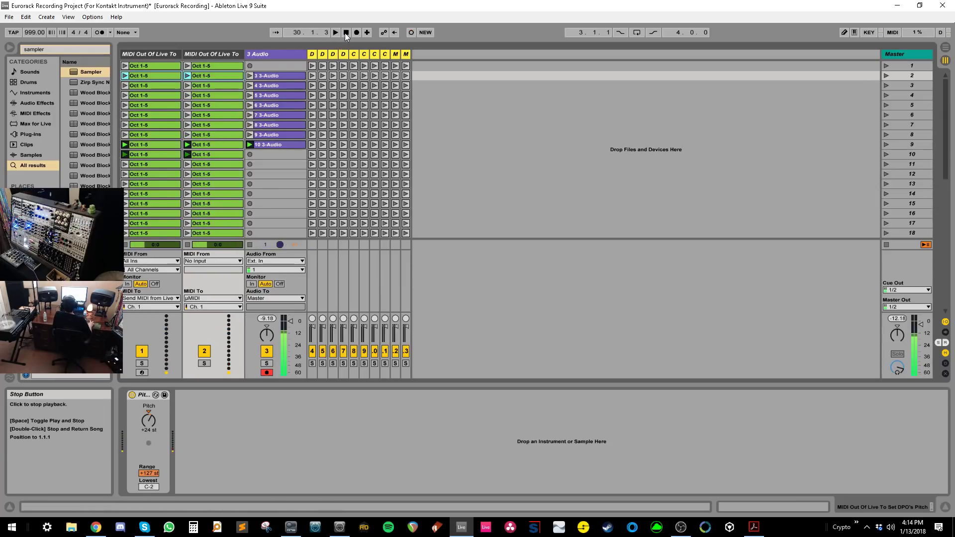
pyautogui.click(267, 372)
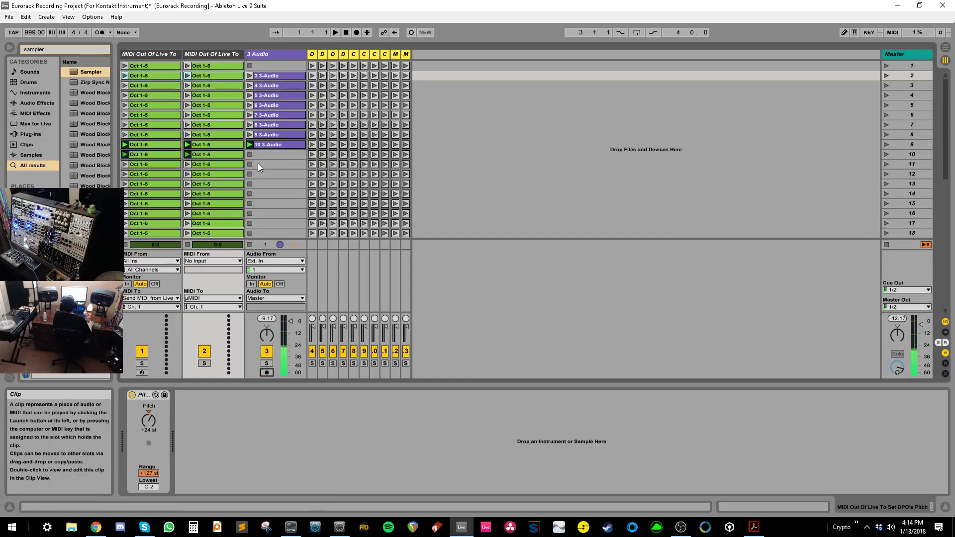
# - Step through the recorded clips, then insert a new MIDI track holding an empty Sampler
pyautogui.click(291, 76)
pyautogui.press('Down')
pyautogui.press('Down')
pyautogui.press('Down')
pyautogui.press('Down')
pyautogui.press('Down')
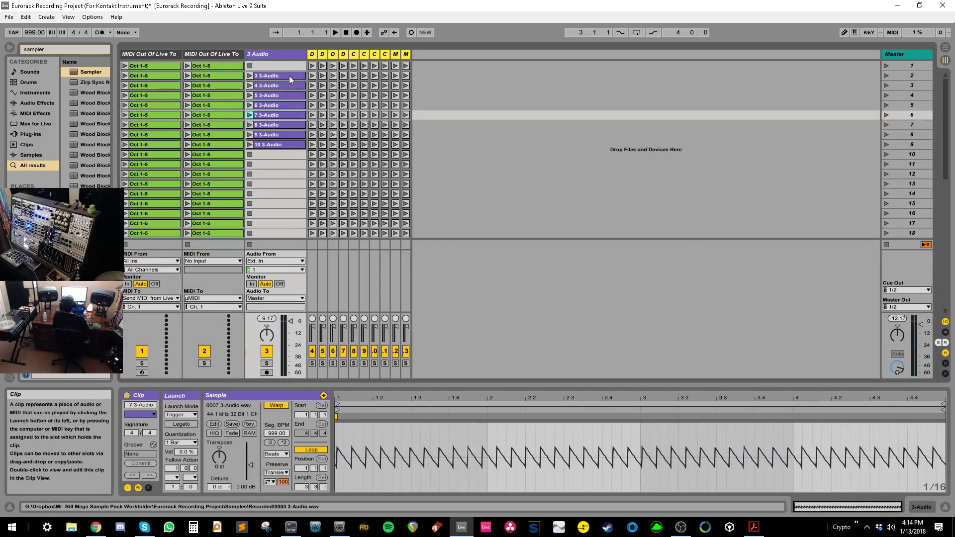
pyautogui.press('Down')
pyautogui.press('Down')
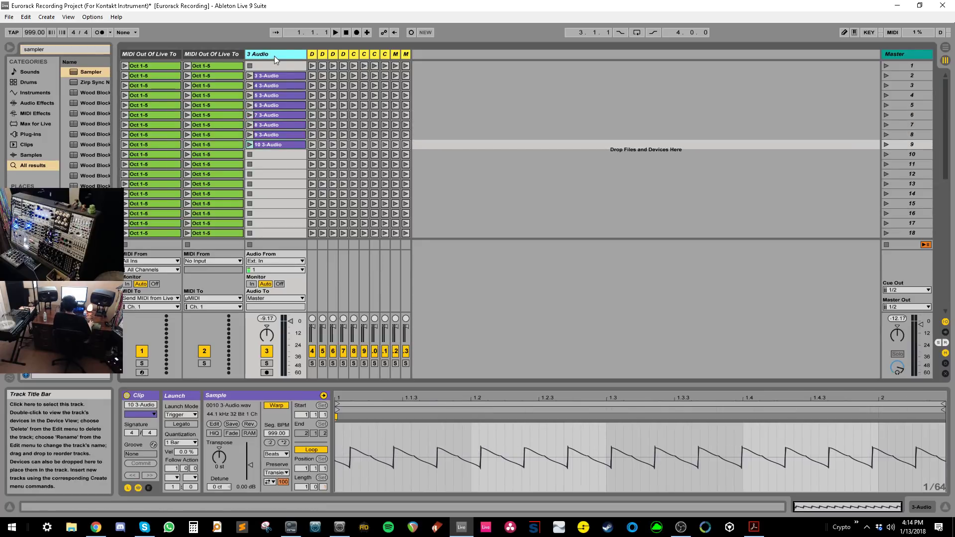
pyautogui.hotkey('ctrl', 'shift', 't')
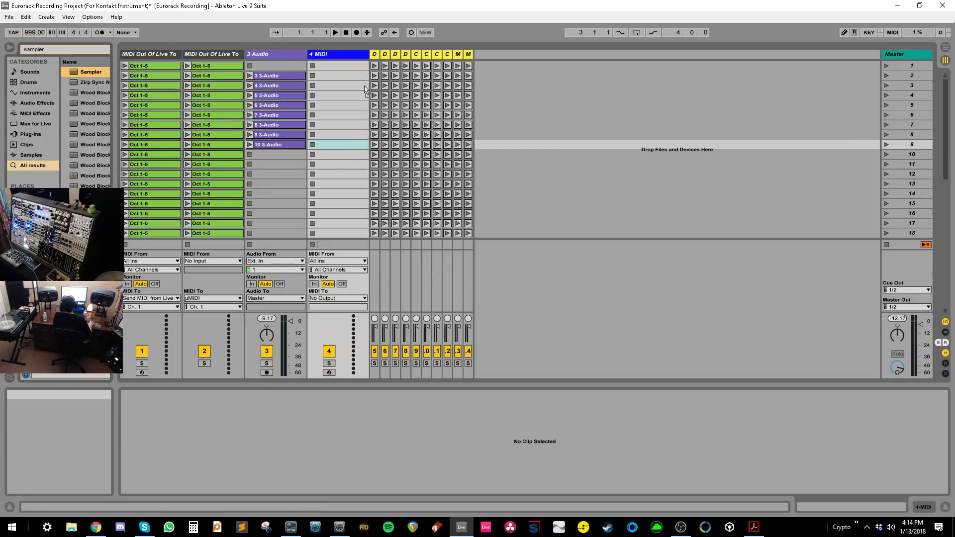
pyautogui.press('Return')
pyautogui.moveTo(275, 381); pyautogui.dragTo(316, 281)
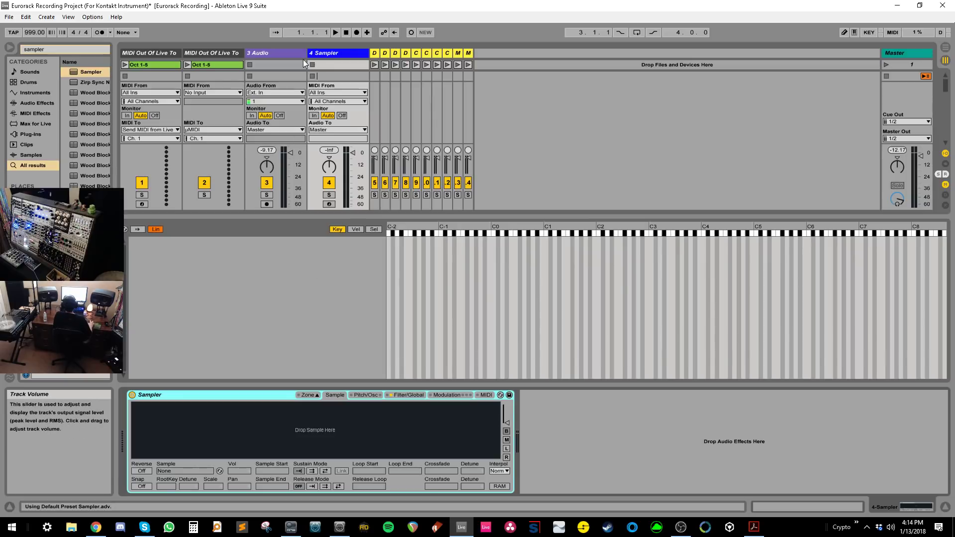
# - Select recorded clips 3 through 10 on the 3 Audio track
pyautogui.moveTo(631, 219); pyautogui.dragTo(631, 307)
pyautogui.scroll(5, 282, 103)
pyautogui.click(281, 77)
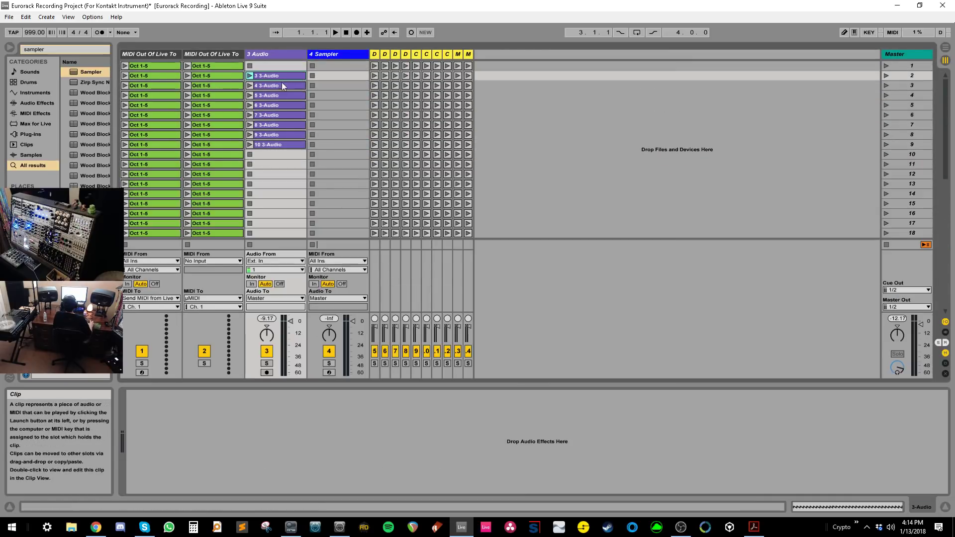
pyautogui.click(276, 145)
pyautogui.click(337, 52)
pyautogui.click(276, 75)
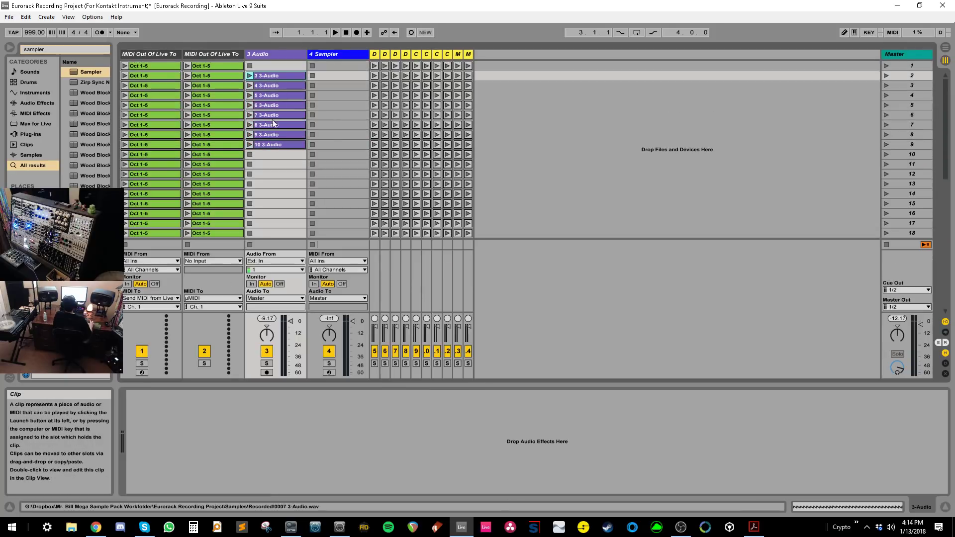
pyautogui.click(276, 145)
# - Paste the selected clips into the Arrangement and drop them onto the Sampler as layers
pyautogui.press('Tab')
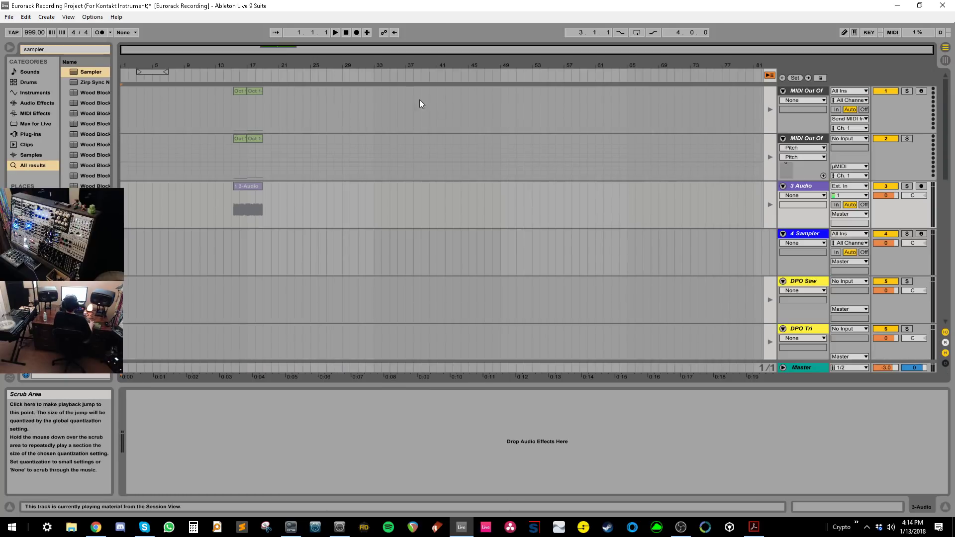
pyautogui.click(365, 183)
pyautogui.hotkey('ctrl', 'v')
pyautogui.click(773, 76)
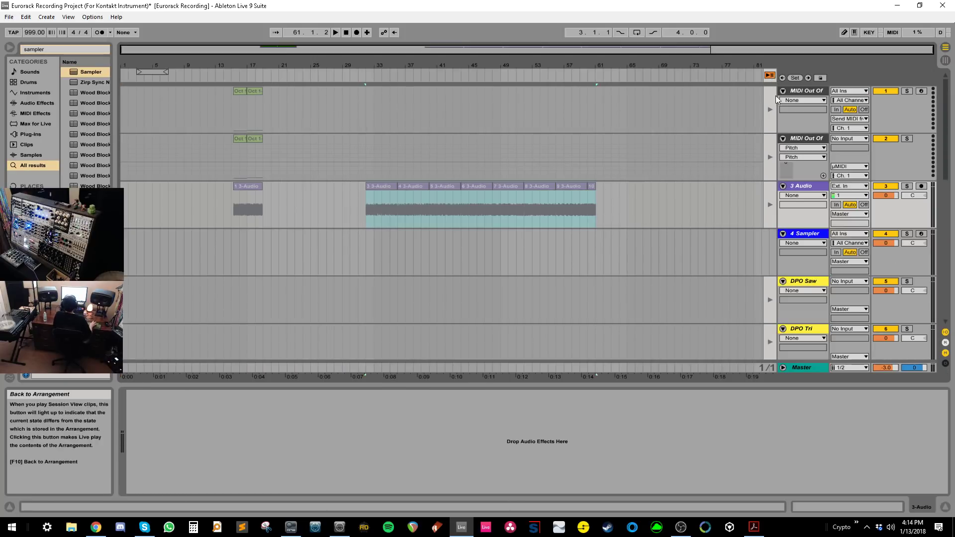
pyautogui.click(804, 242)
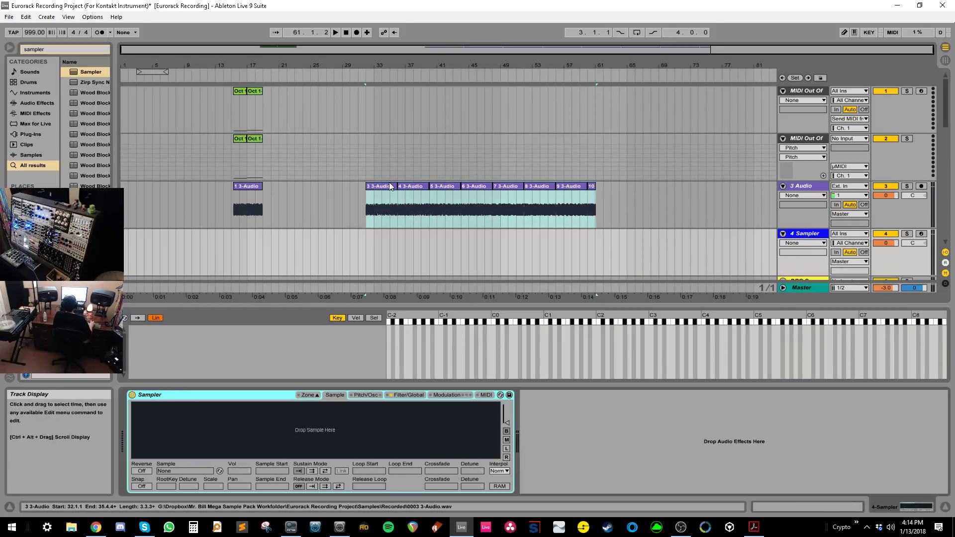
pyautogui.moveTo(389, 184); pyautogui.dragTo(264, 345)
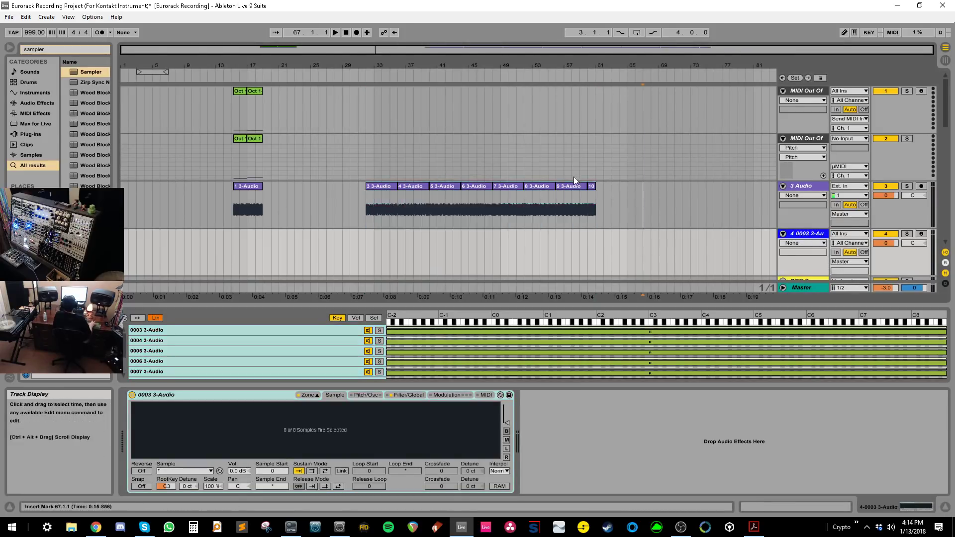
# - Delete the clips in bars 2–67 and squeeze every layer's key zone down to C-2
pyautogui.moveTo(642, 219); pyautogui.dragTo(128, 89)
pyautogui.press('Delete')
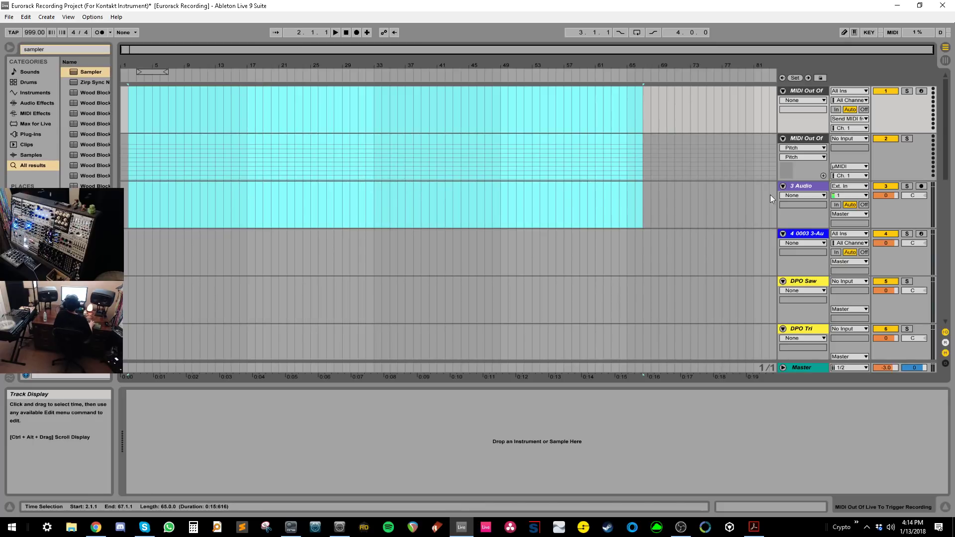
pyautogui.click(802, 235)
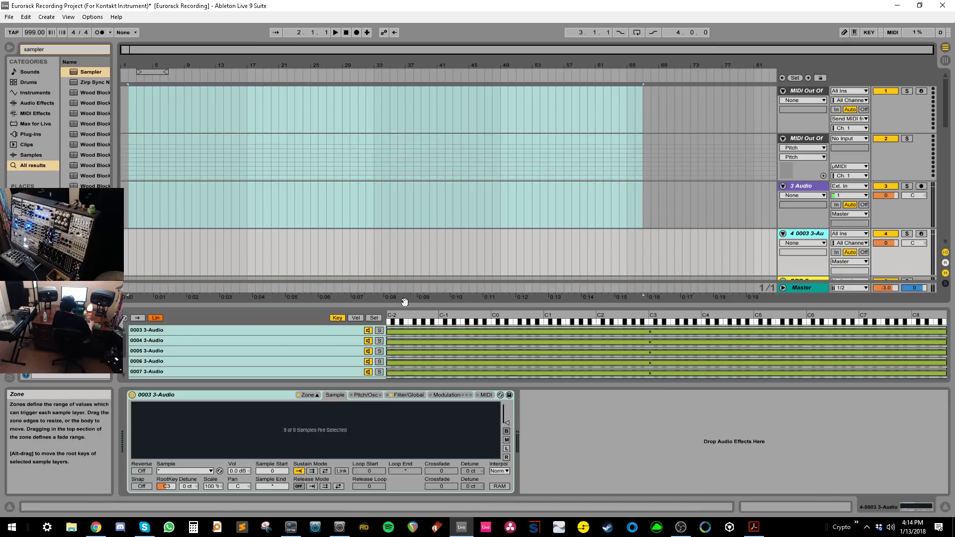
pyautogui.moveTo(402, 304); pyautogui.dragTo(402, 160)
pyautogui.moveTo(940, 188); pyautogui.dragTo(424, 256)
# - Offset each layer's key zone, then lower root keys of 0004 to F0 and 0005 to G#-2
pyautogui.click(394, 193)
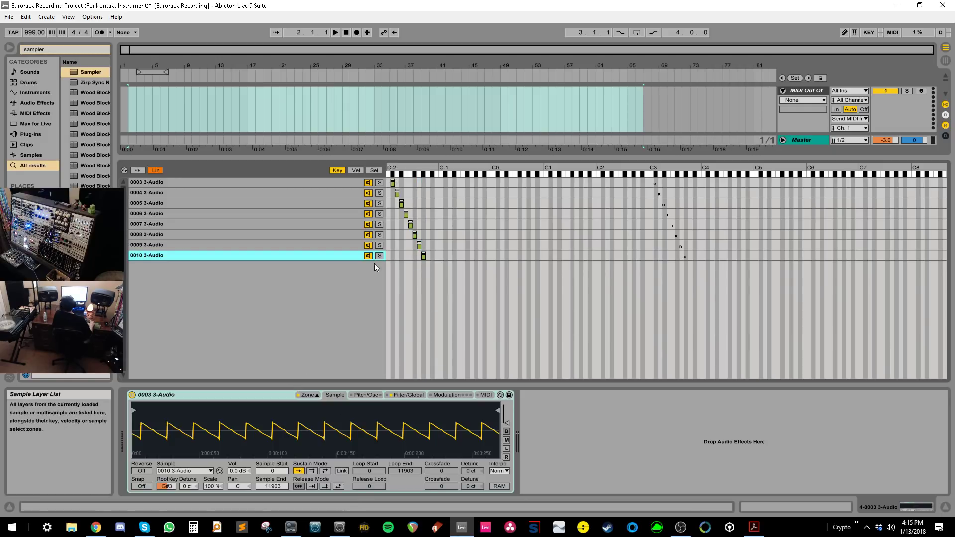
pyautogui.click(273, 182)
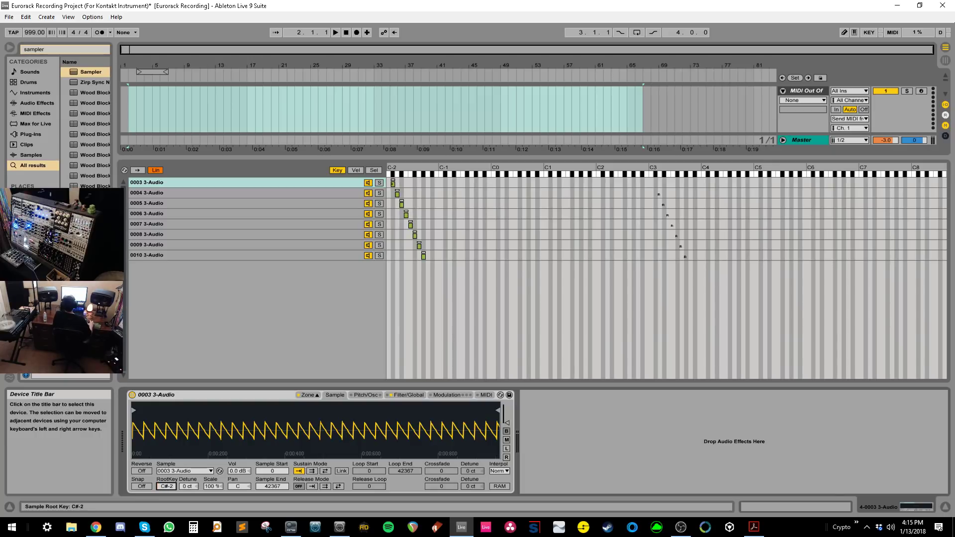
pyautogui.click(182, 193)
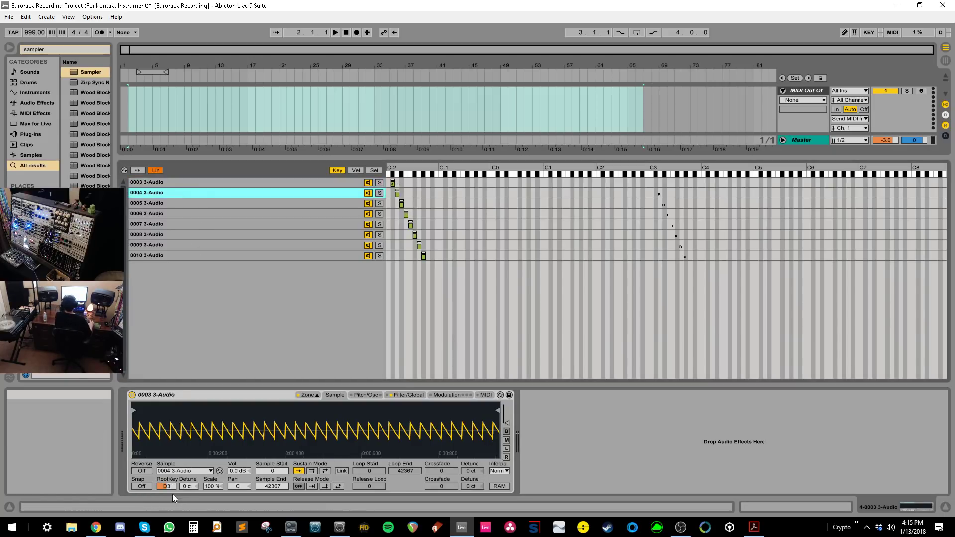
pyautogui.moveTo(172, 496); pyautogui.dragTo(172, 510)
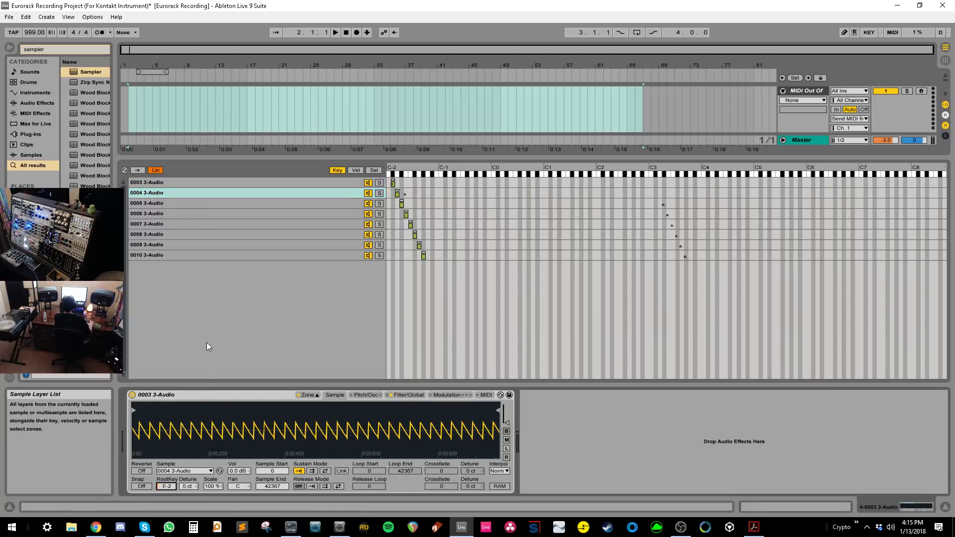
pyautogui.click(245, 203)
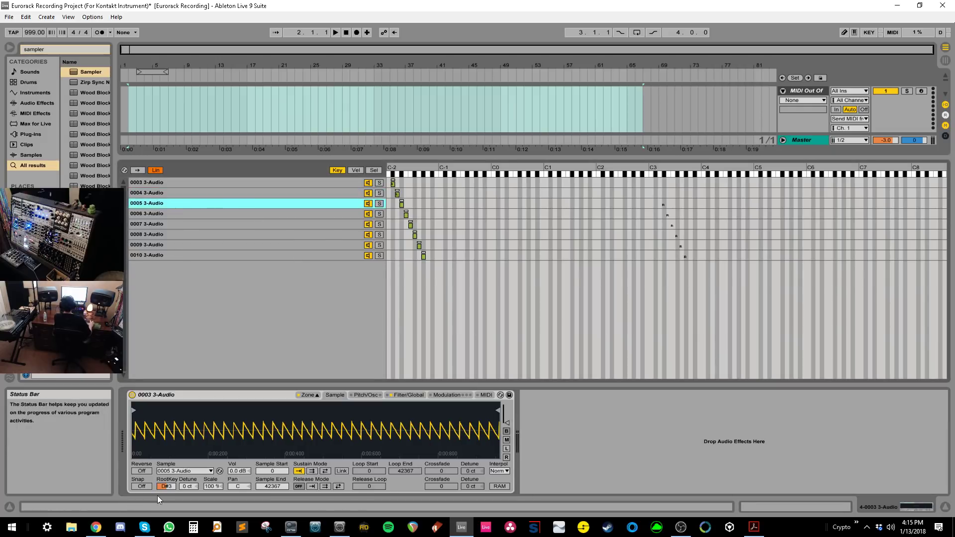
pyautogui.moveTo(167, 487); pyautogui.dragTo(166, 497)
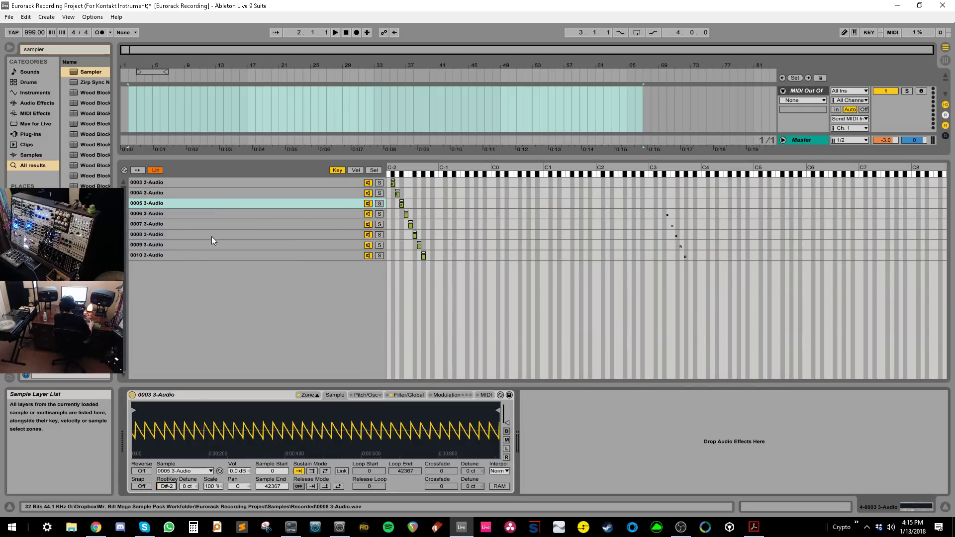
# - Lower the root keys of layers 0006 to D#-1, 0007 to D1 and 0008 to D-1
pyautogui.click(214, 214)
pyautogui.click(166, 486)
pyautogui.moveTo(166, 487); pyautogui.dragTo(166, 502)
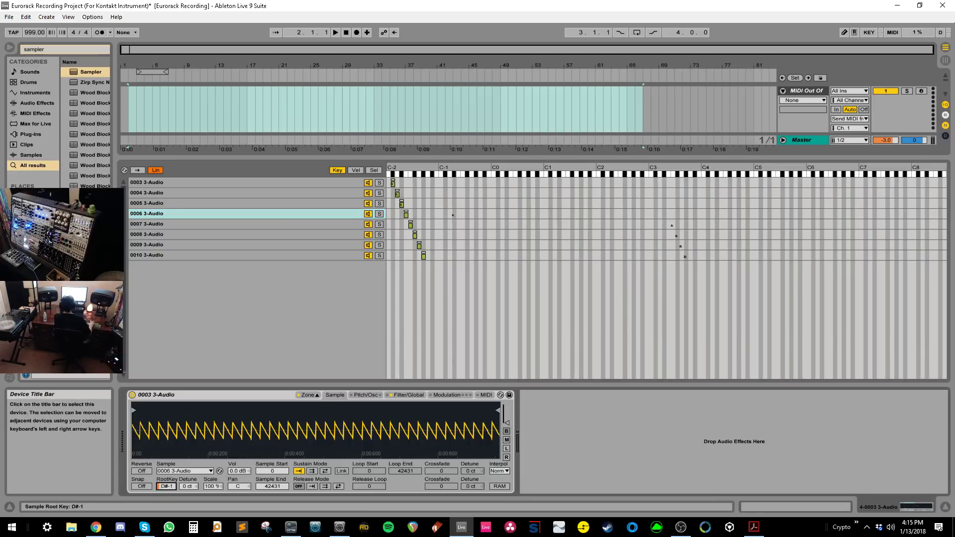
pyautogui.click(203, 224)
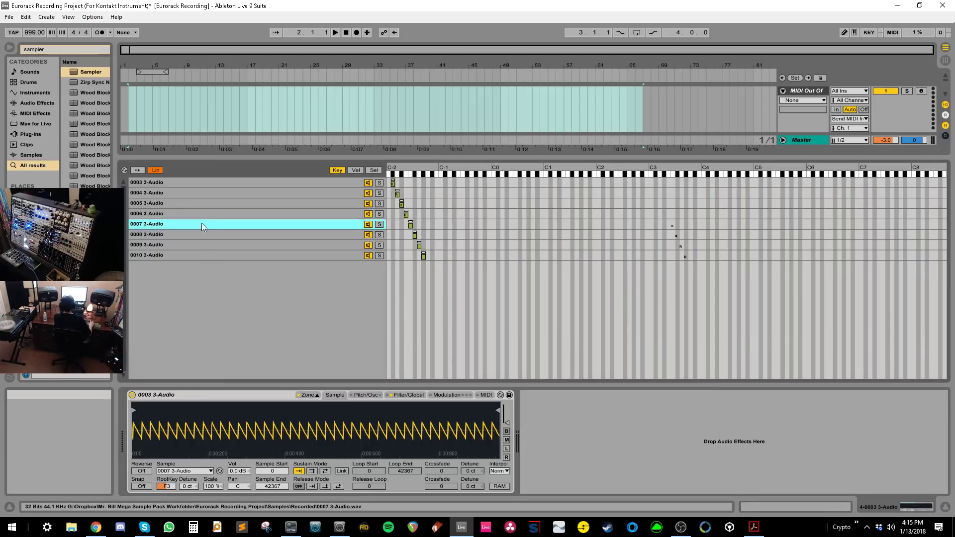
pyautogui.click(170, 487)
pyautogui.moveTo(171, 488); pyautogui.dragTo(170, 503)
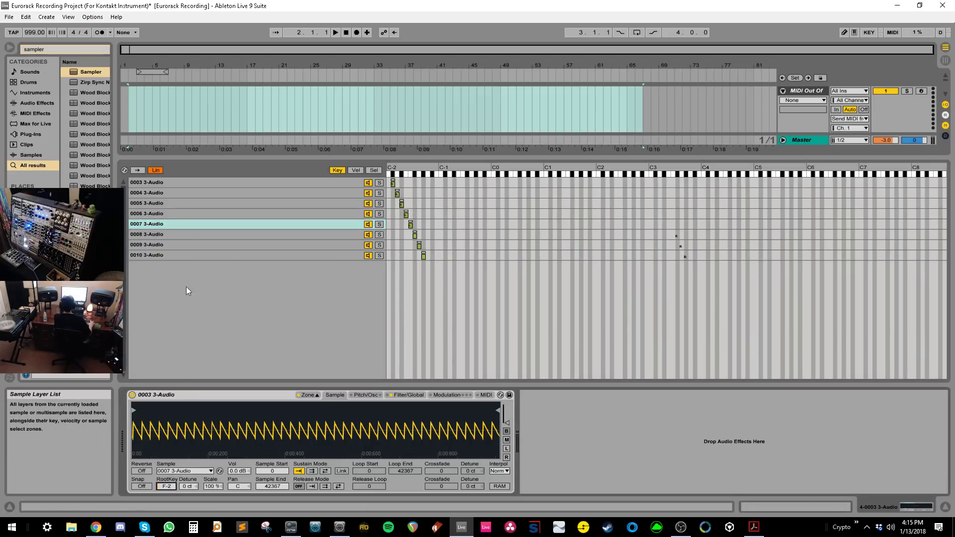
pyautogui.click(188, 235)
pyautogui.click(171, 487)
pyautogui.moveTo(167, 487); pyautogui.dragTo(167, 506)
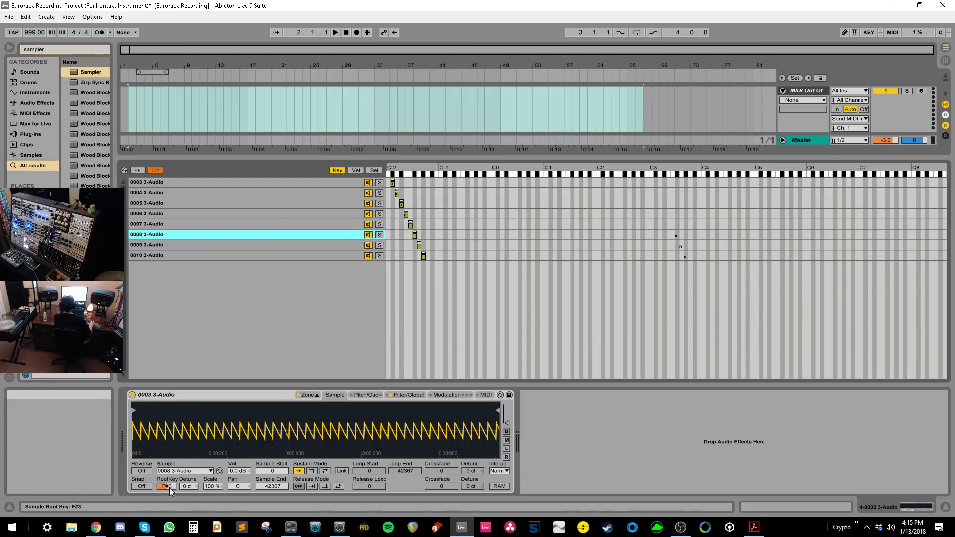
# - Set layer 0009's root key to D2 and layer 0010's root key to G#-2
pyautogui.rightClick(483, 296)
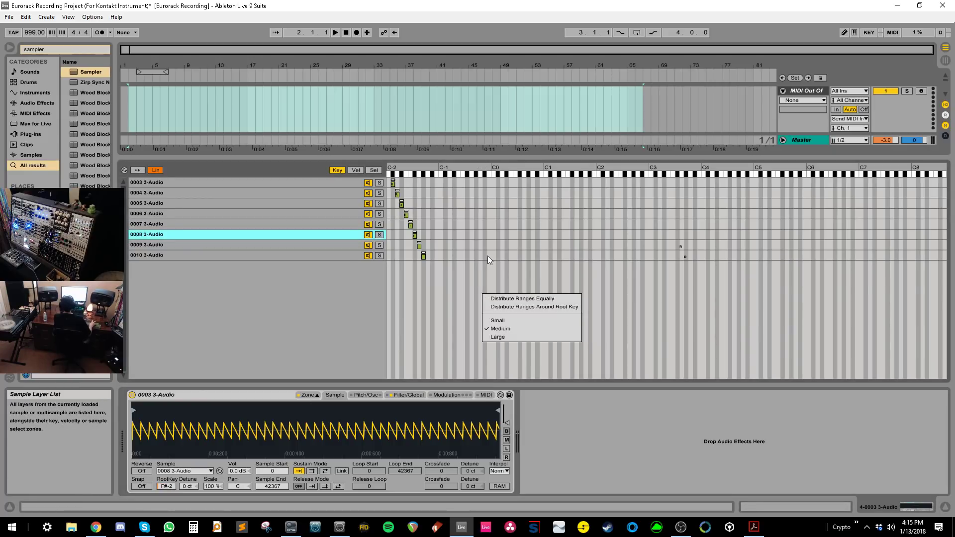
pyautogui.click(318, 245)
pyautogui.moveTo(166, 487); pyautogui.dragTo(167, 502)
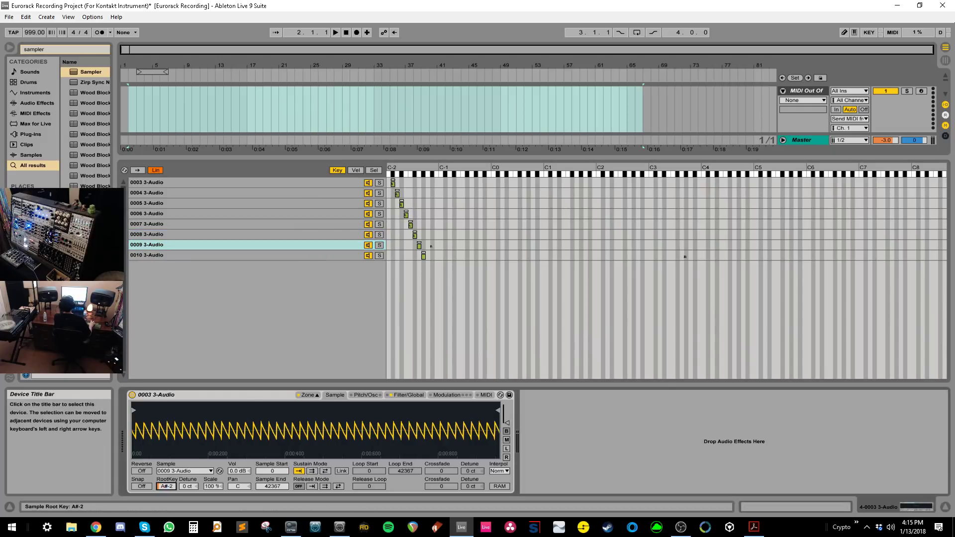
pyautogui.click(217, 256)
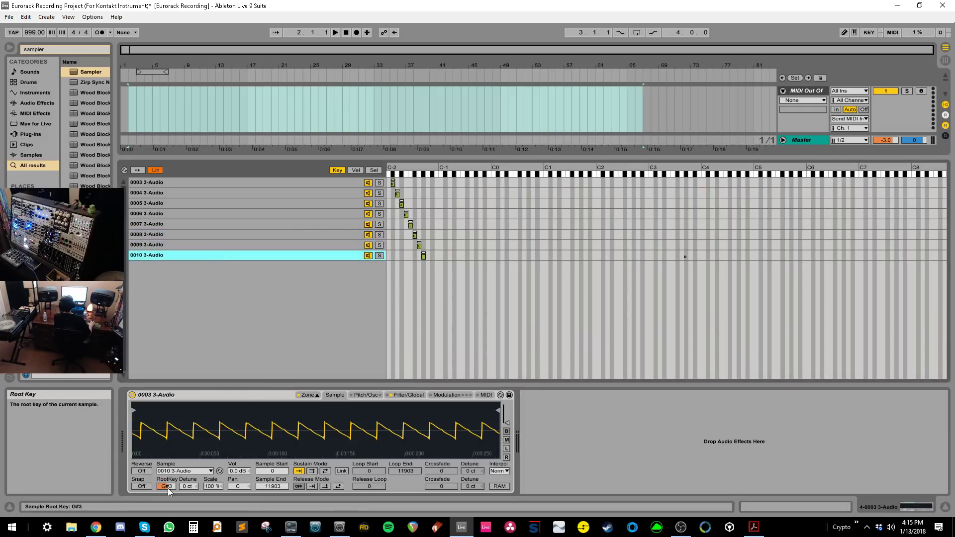
pyautogui.moveTo(167, 486); pyautogui.dragTo(166, 492)
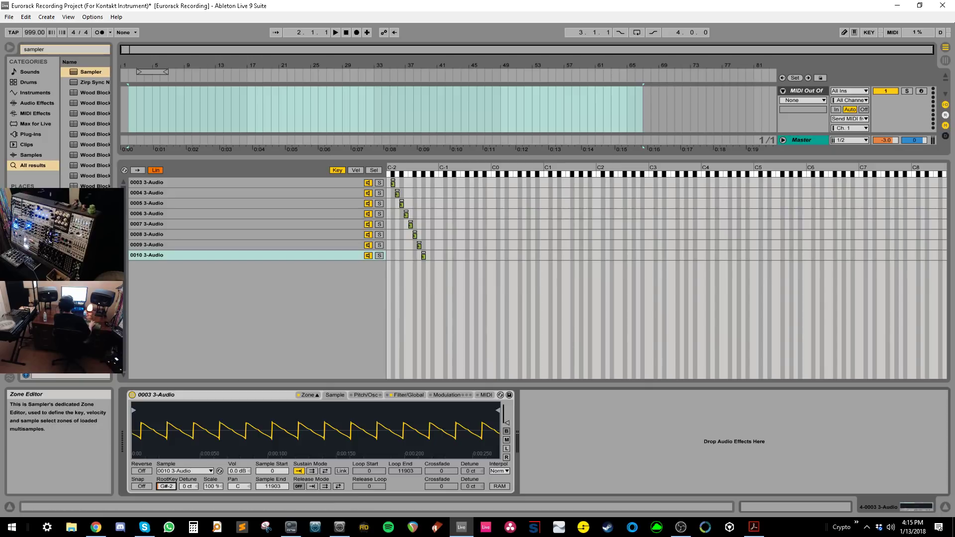
# - Drag the arrangement/detail divider to show more tracks
pyautogui.rightClick(517, 224)
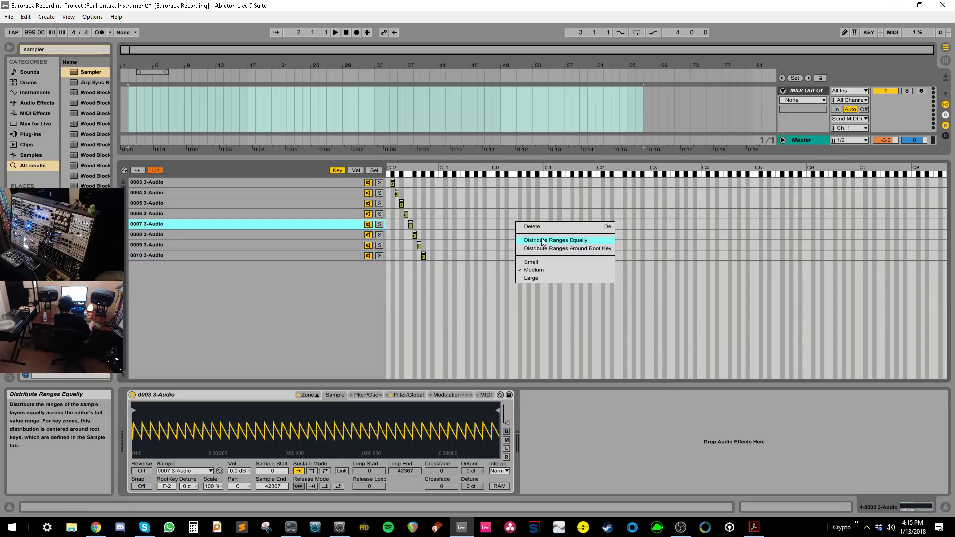
pyautogui.click(308, 235)
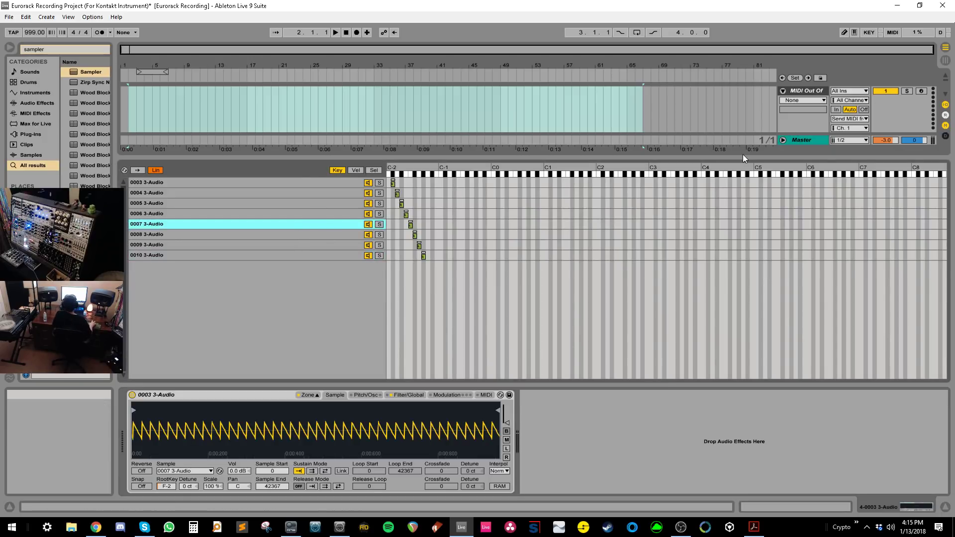
pyautogui.moveTo(743, 156); pyautogui.dragTo(654, 236)
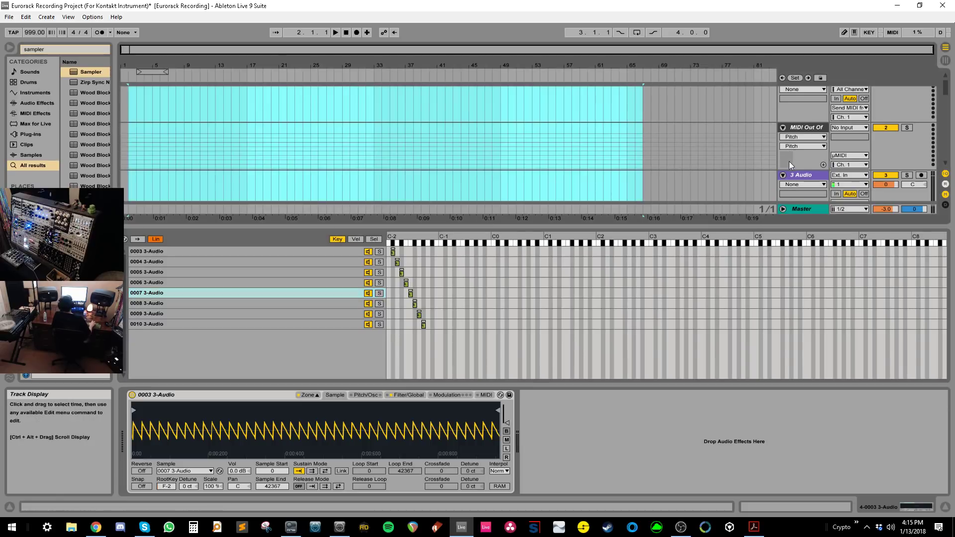
# - Select the Sampler track and enable the Computer MIDI Keyboard
pyautogui.scroll(-2, 801, 154)
pyautogui.click(806, 146)
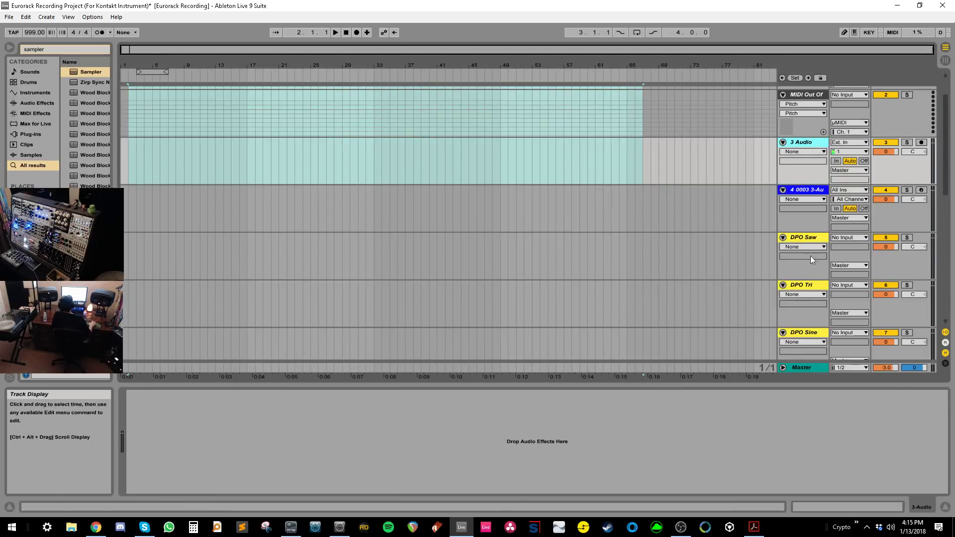
pyautogui.click(805, 95)
pyautogui.click(809, 143)
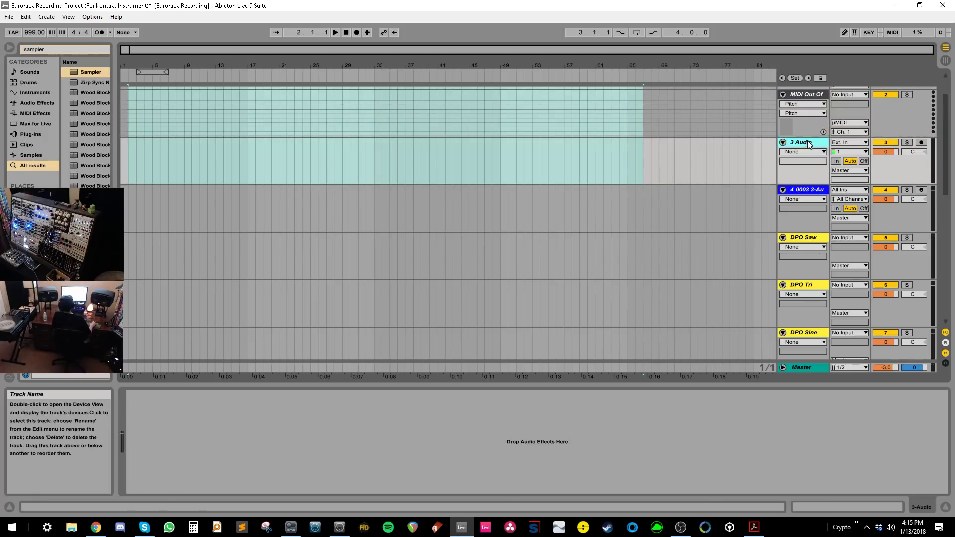
pyautogui.click(807, 190)
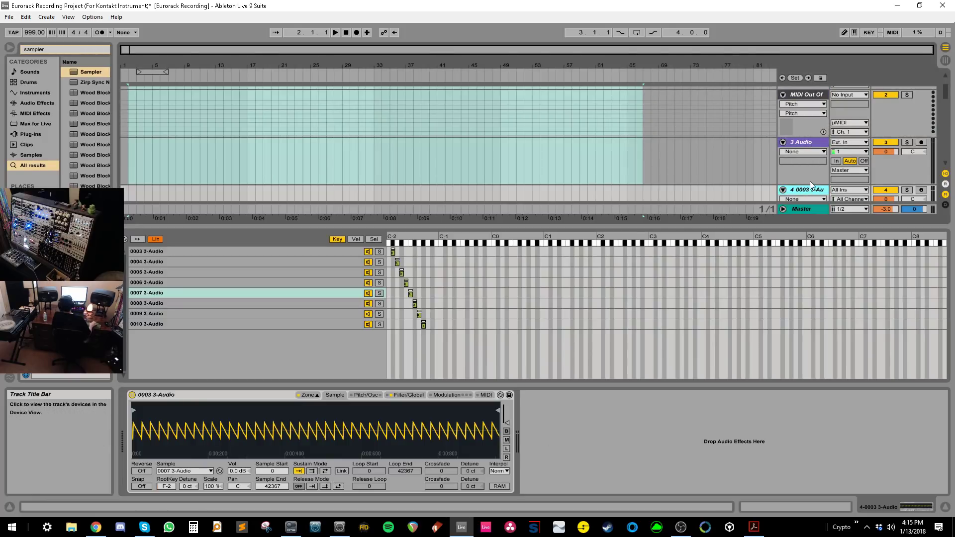
pyautogui.scroll(-2, 810, 182)
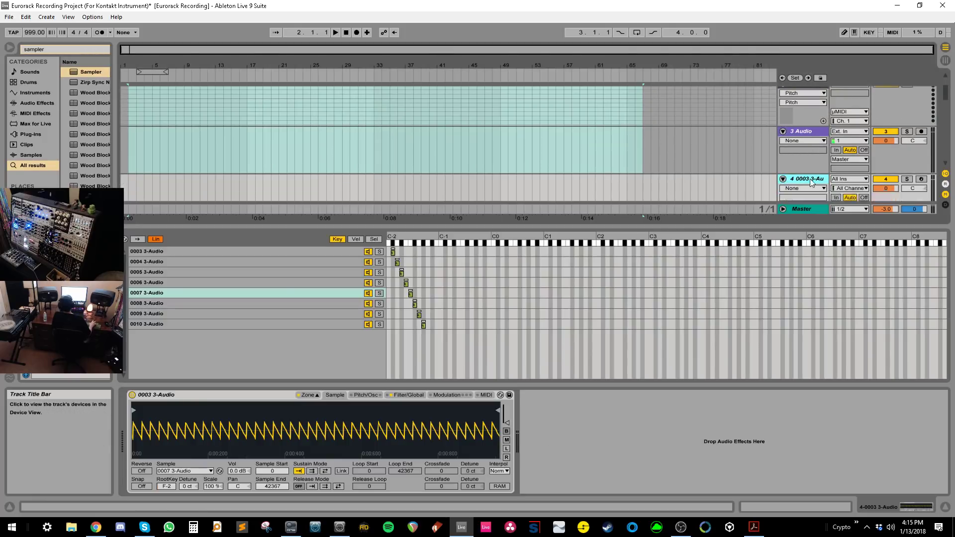
pyautogui.click(855, 32)
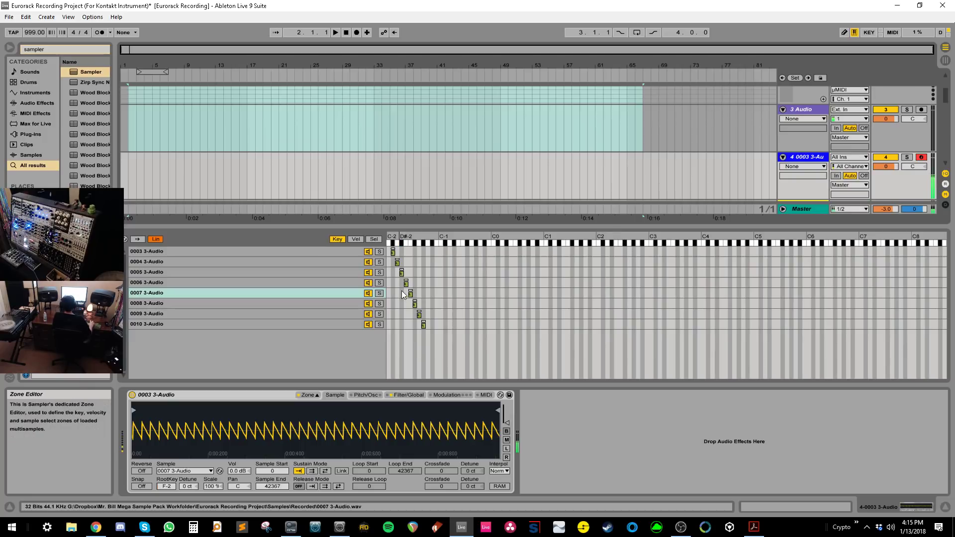
# - Turn off the Sampler's filter and raise its global volume to 0.56 dB
pyautogui.click(409, 395)
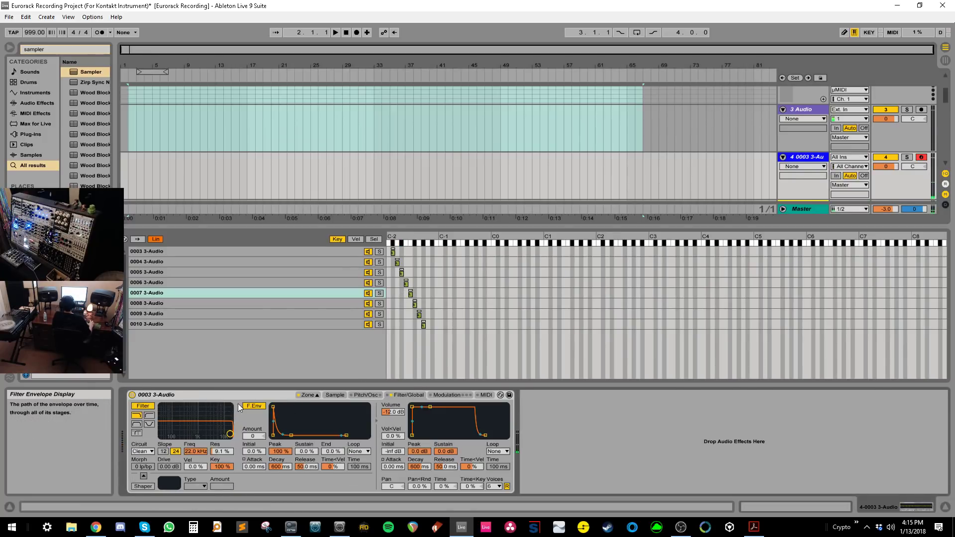
pyautogui.click(143, 406)
pyautogui.moveTo(393, 412); pyautogui.dragTo(394, 398)
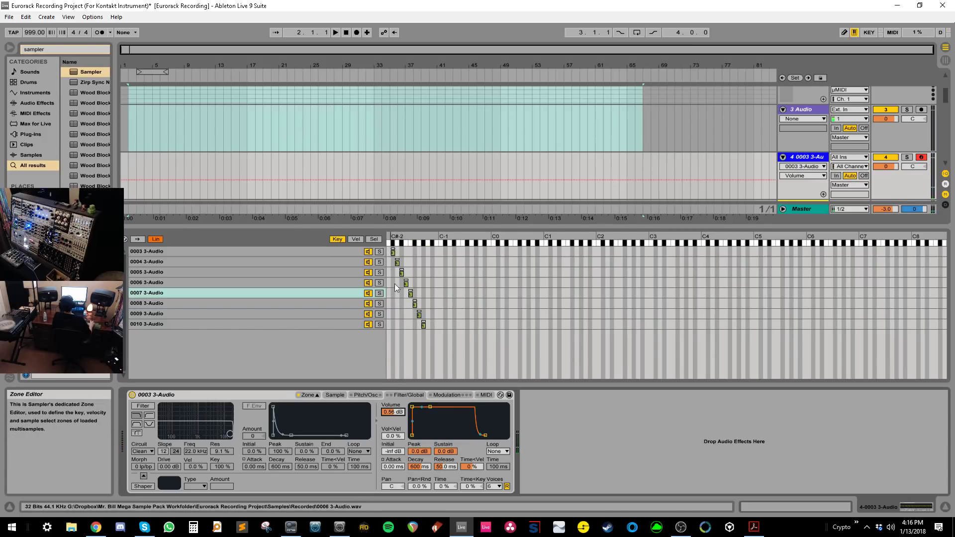
# - Step through sample layers 0005 to 0010 and back up to 0003
pyautogui.click(267, 274)
pyautogui.click(335, 395)
pyautogui.click(271, 283)
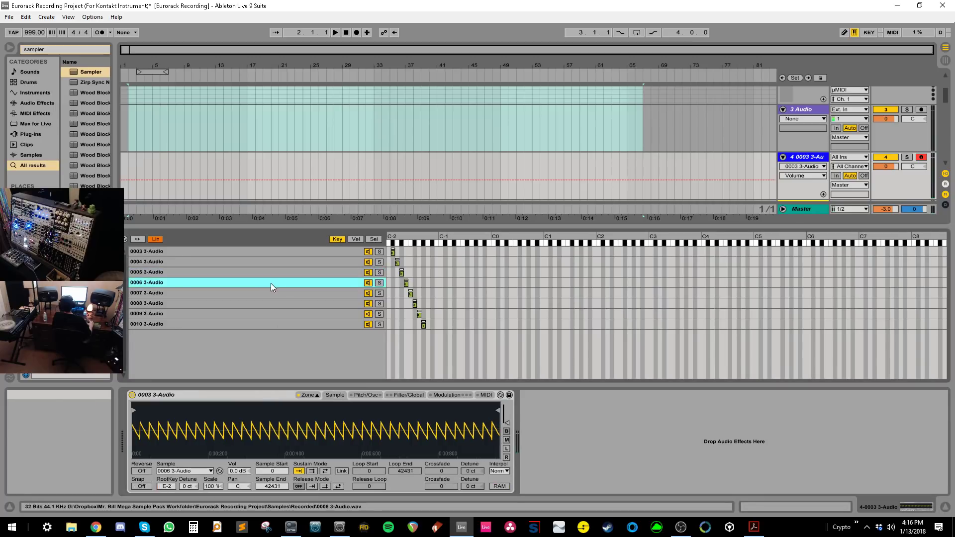
pyautogui.click(261, 293)
pyautogui.click(251, 304)
pyautogui.click(244, 314)
pyautogui.click(240, 324)
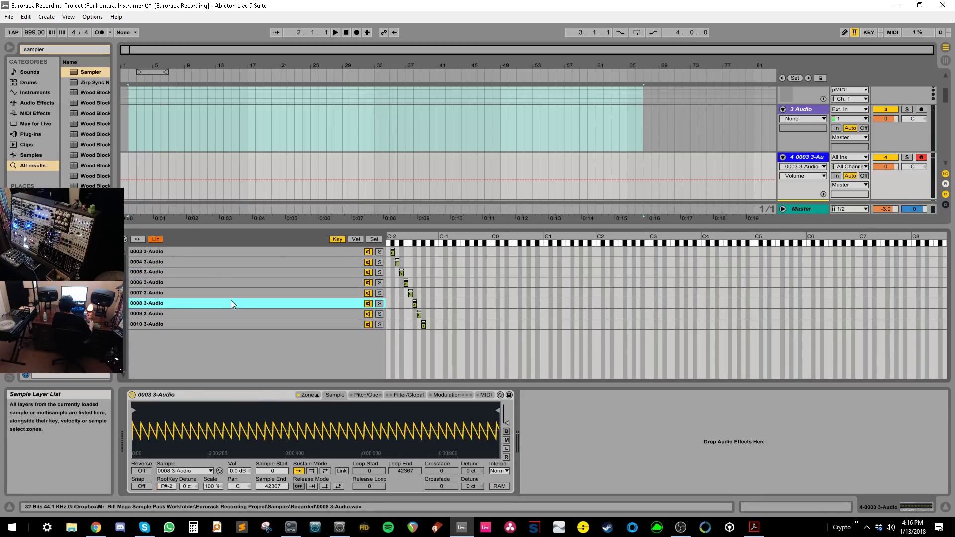
pyautogui.moveTo(233, 304); pyautogui.dragTo(229, 252)
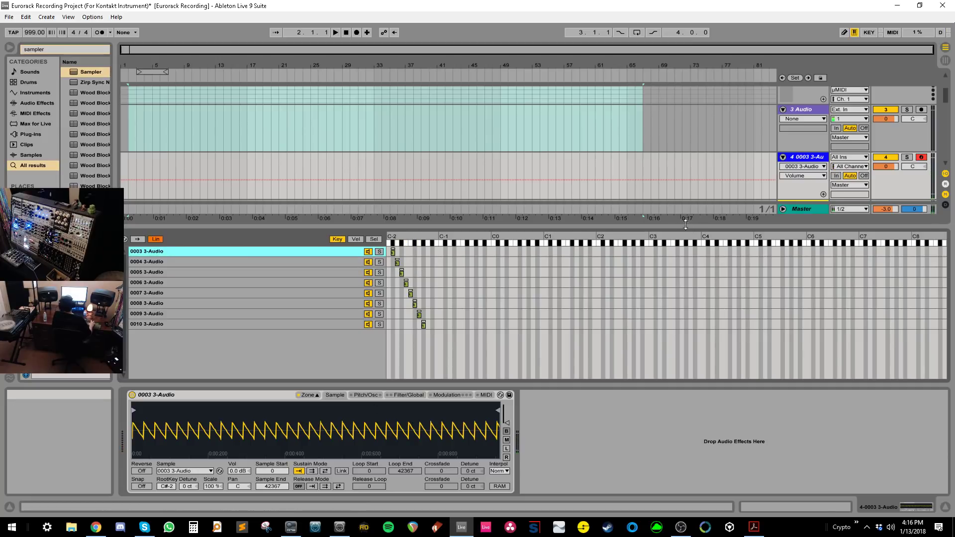
# - Stretch 0003's zone to about C3, delete layers 0004–0010, and shift the keyboard octave to C0–D1
pyautogui.moveTo(393, 252); pyautogui.dragTo(653, 252)
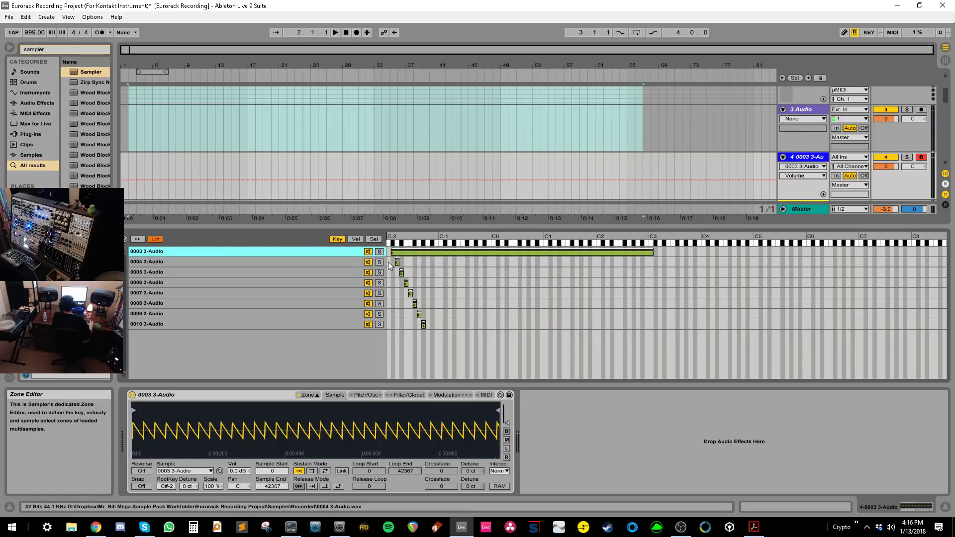
pyautogui.moveTo(389, 261); pyautogui.dragTo(292, 321)
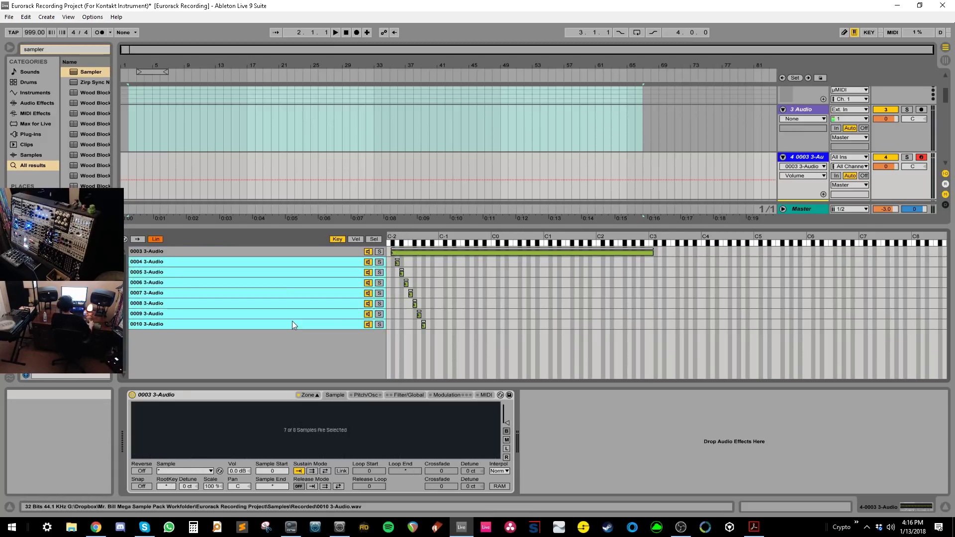
pyautogui.press('Delete')
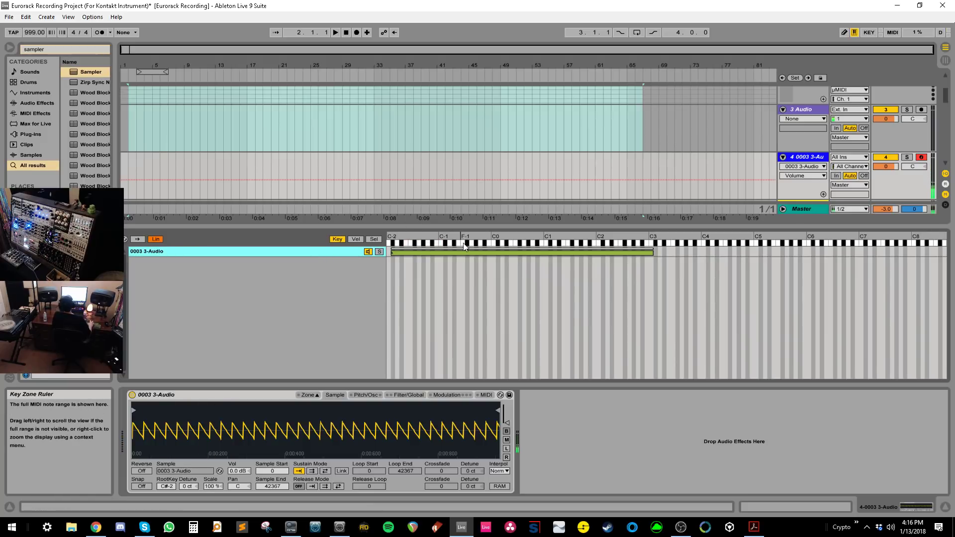
pyautogui.press('z')
pyautogui.press('z')
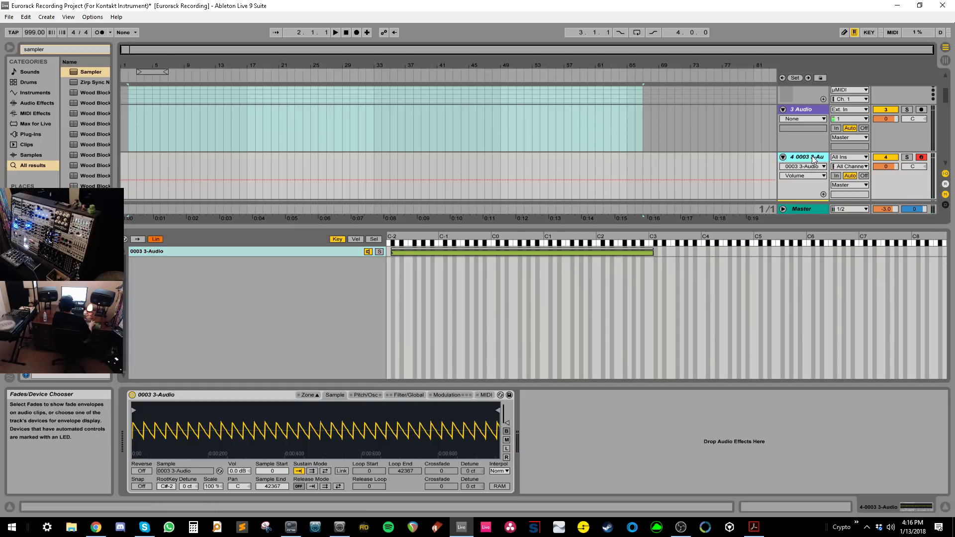
# - Delete the two old sampler recording tracks and return to Session view
pyautogui.moveTo(781, 222); pyautogui.dragTo(781, 378)
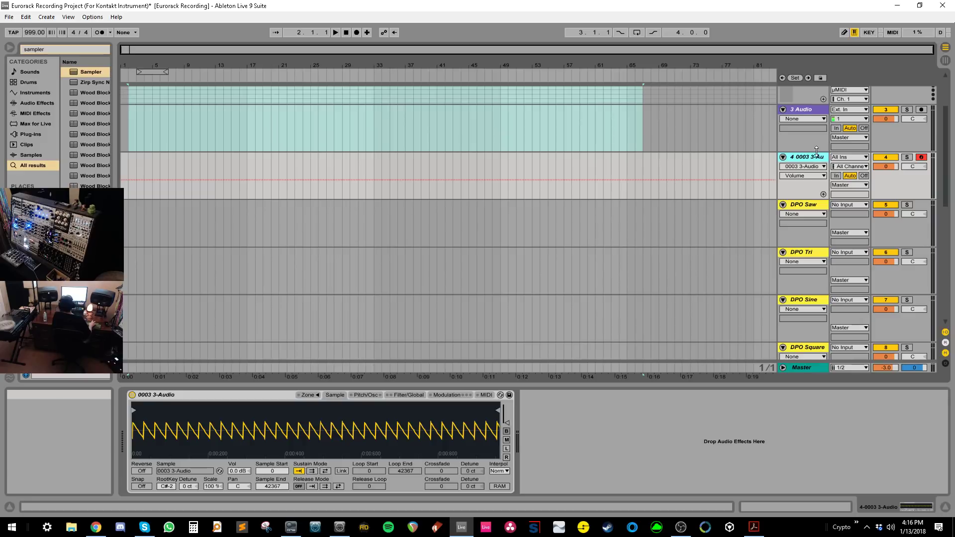
pyautogui.click(805, 109)
pyautogui.press('Delete')
pyautogui.press('Delete')
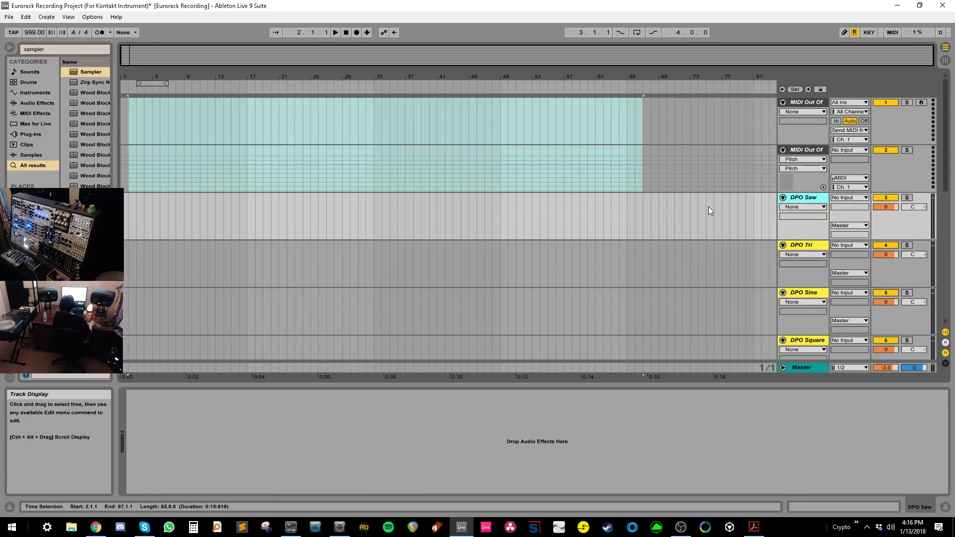
pyautogui.press('Tab')
# - Insert a new audio track after track 2 with its input set to Ext. In 1
pyautogui.click(217, 54)
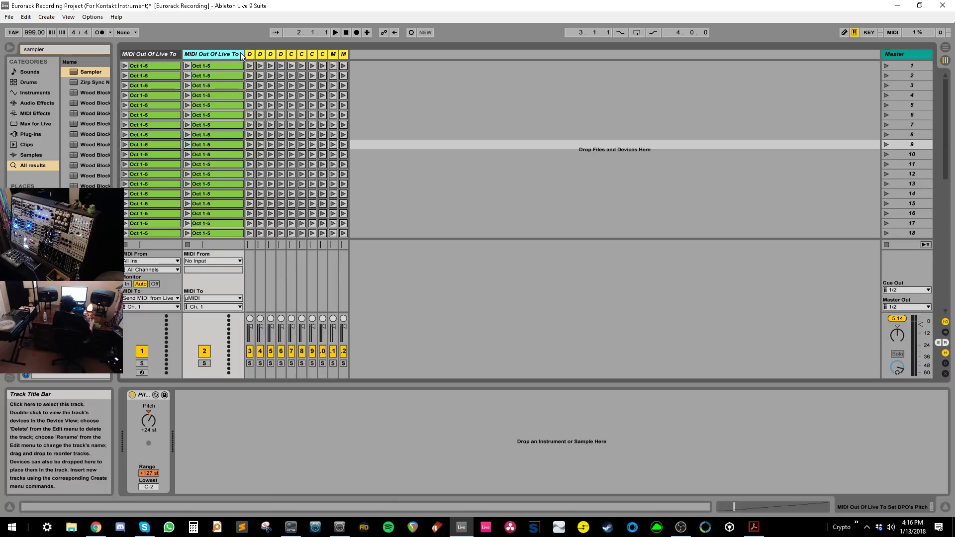
pyautogui.hotkey('ctrl', 't')
pyautogui.rightClick(278, 250)
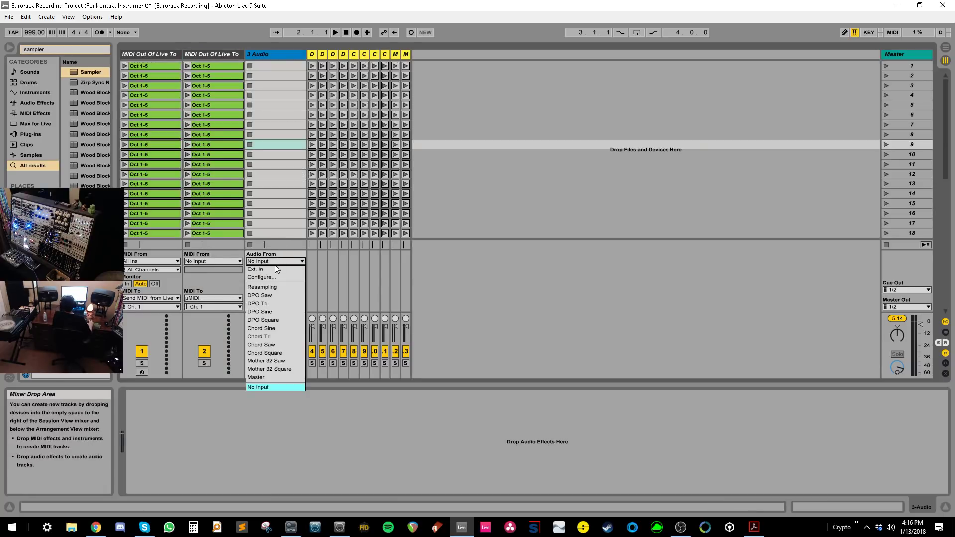
pyautogui.press('Escape')
pyautogui.click(287, 154)
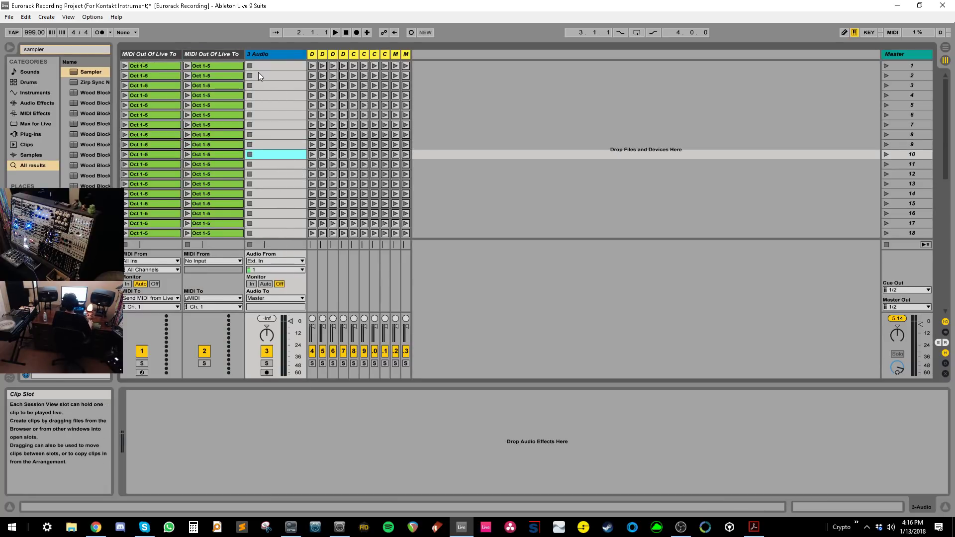
# - Centre the loopMIDI window to review its two loopback ports, then return to Live
pyautogui.click(340, 527)
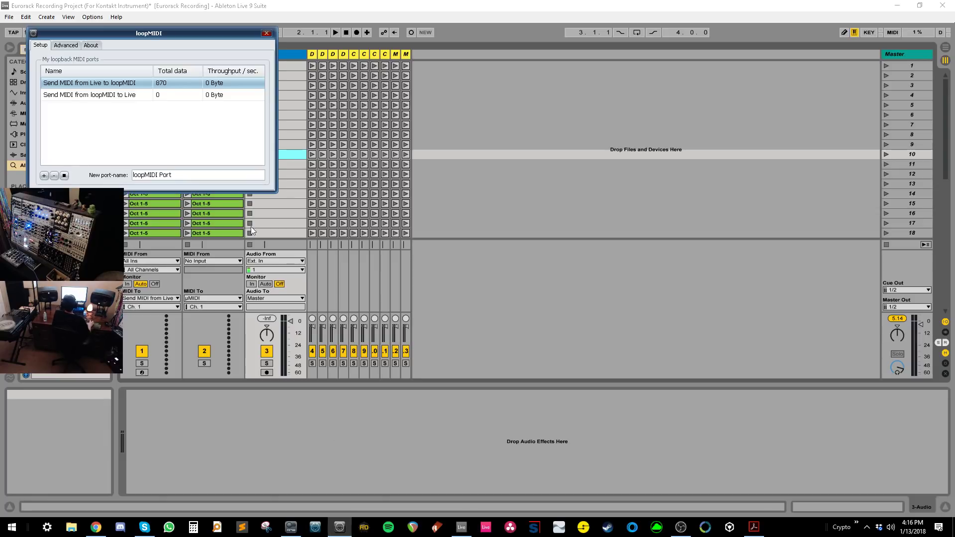
pyautogui.moveTo(122, 33); pyautogui.dragTo(453, 187)
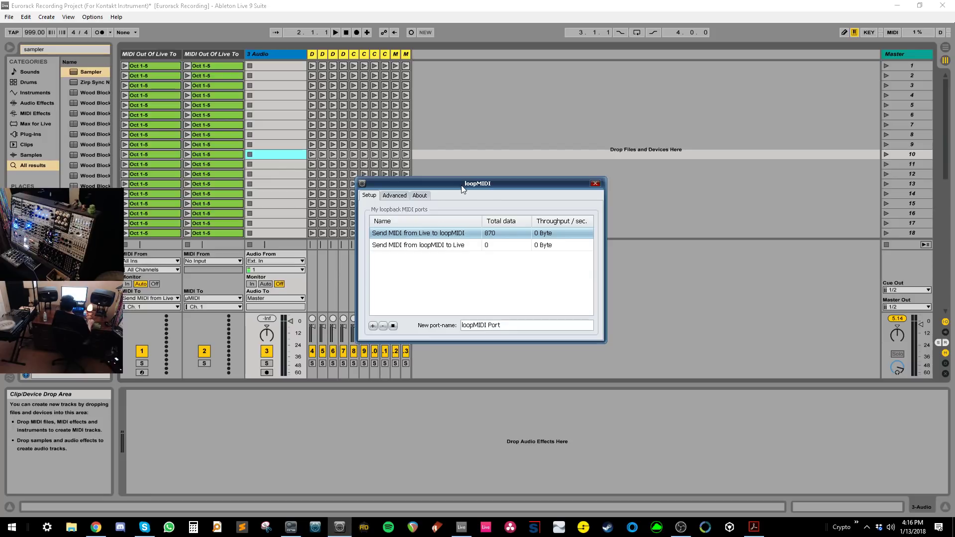
pyautogui.moveTo(461, 185); pyautogui.dragTo(444, 186)
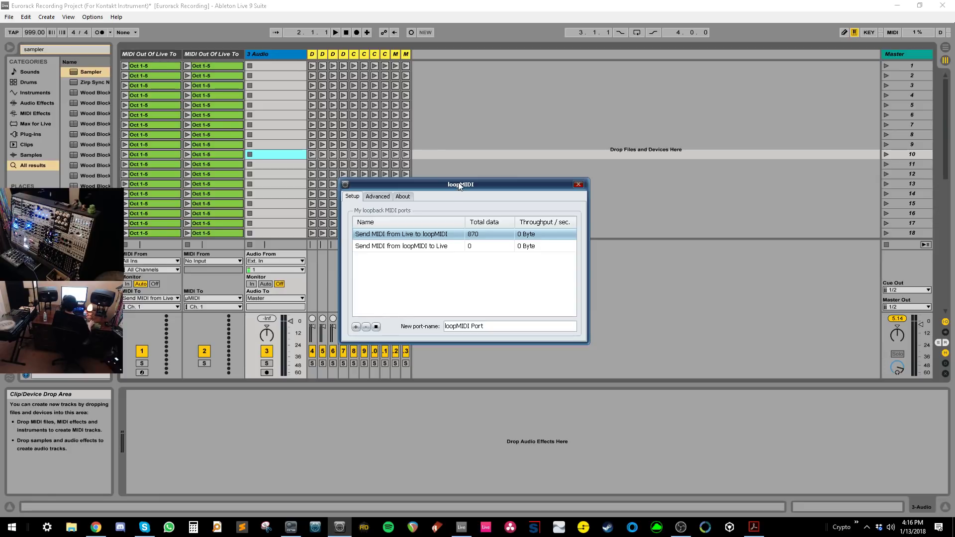
pyautogui.moveTo(459, 186); pyautogui.dragTo(468, 172)
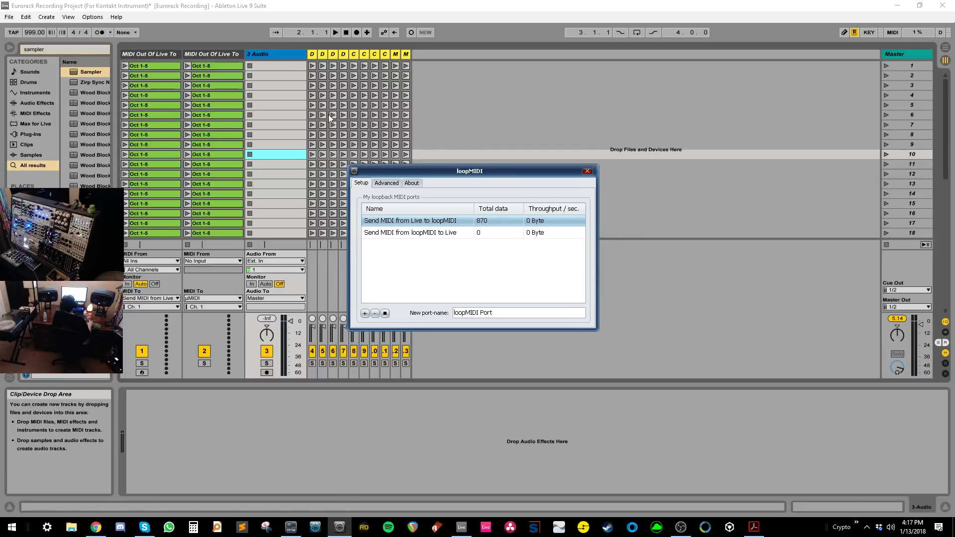
pyautogui.click(273, 64)
# - Inspect the Oct 1-5 clips in track 1 and the empty 3 Audio slots, ending on the first-row clip
pyautogui.click(170, 65)
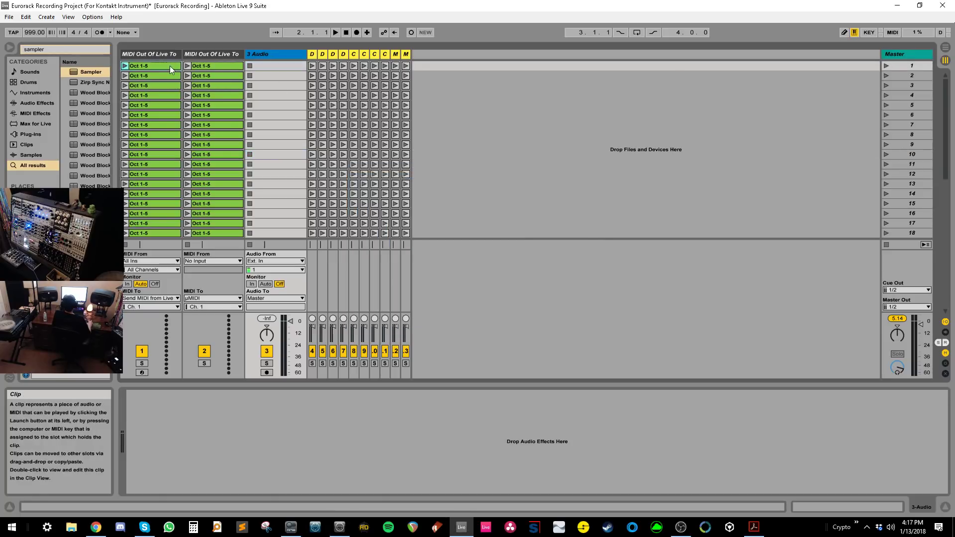
pyautogui.hotkey('alt', 'Tab')
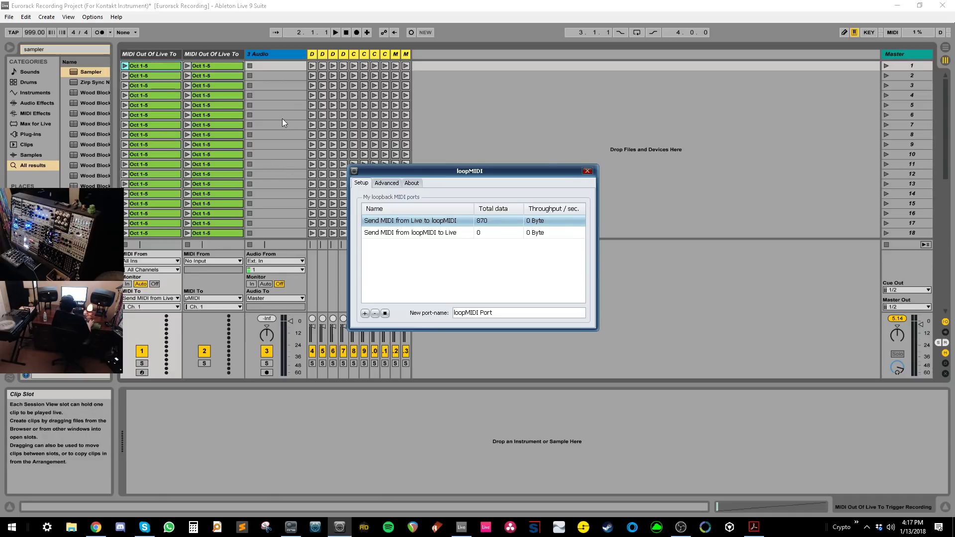
pyautogui.click(273, 76)
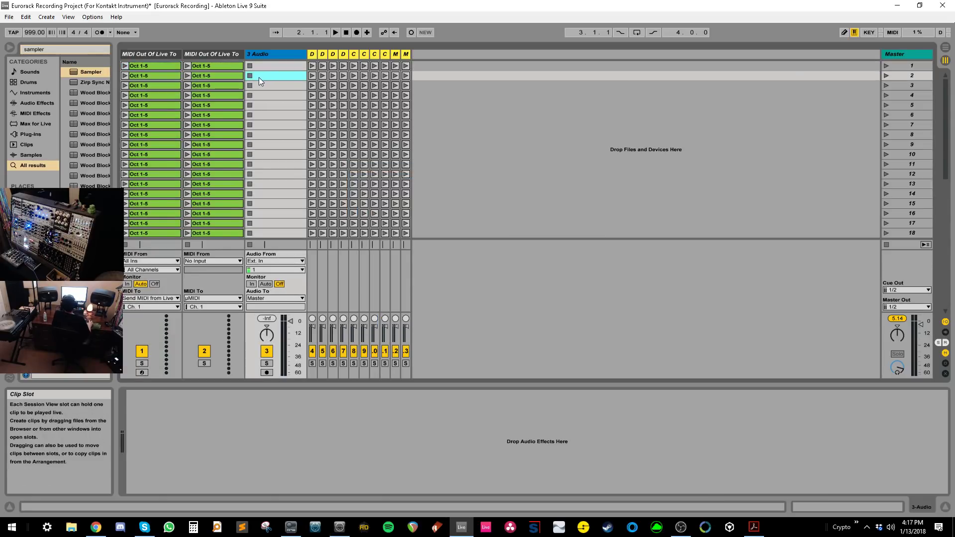
pyautogui.click(250, 105)
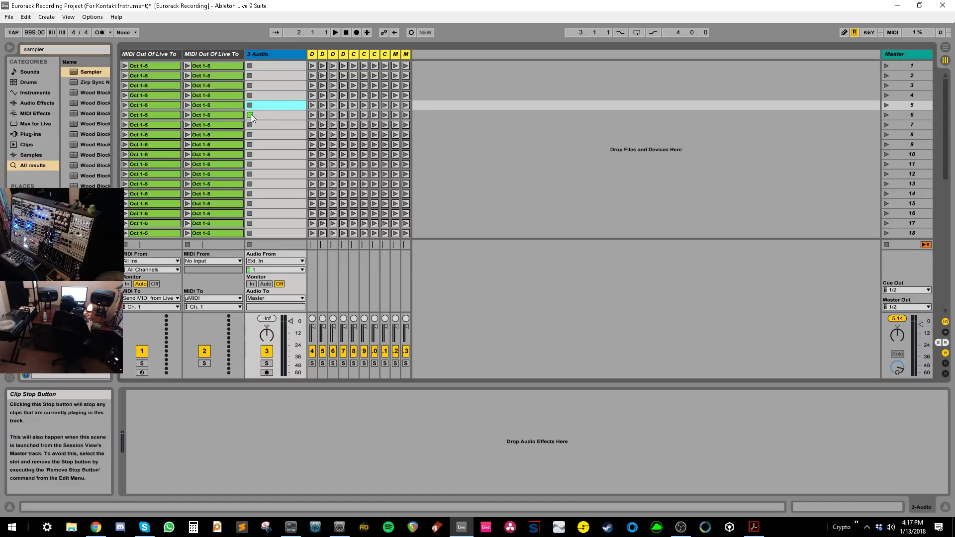
pyautogui.click(282, 96)
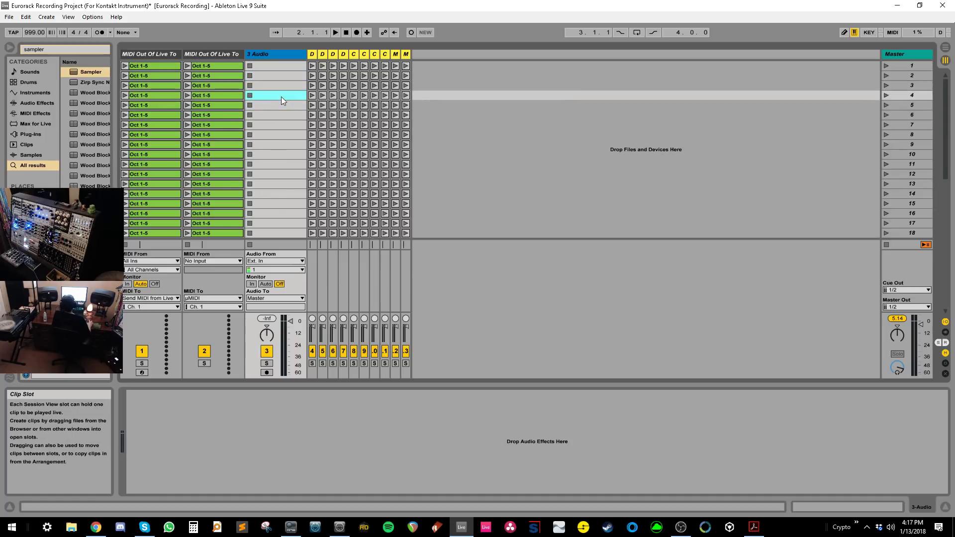
pyautogui.click(151, 86)
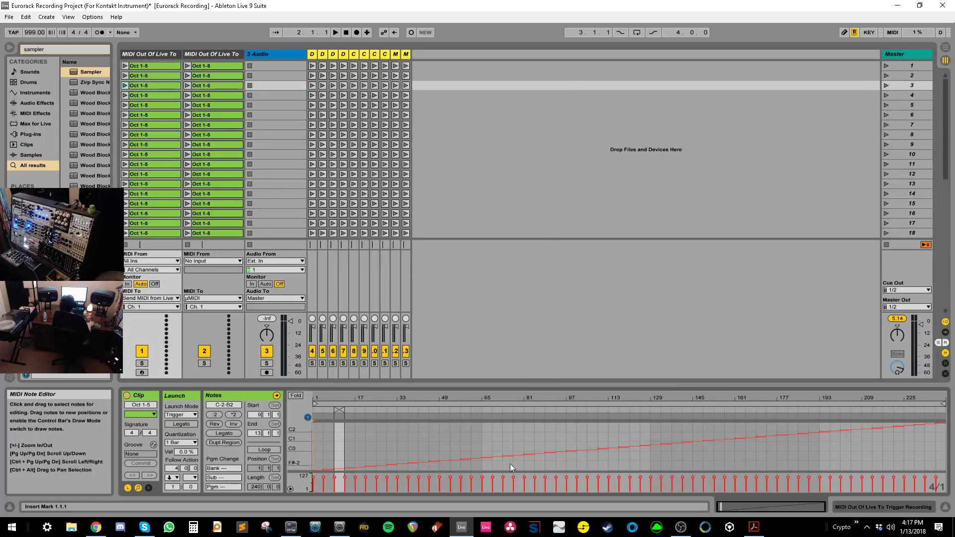
pyautogui.click(277, 86)
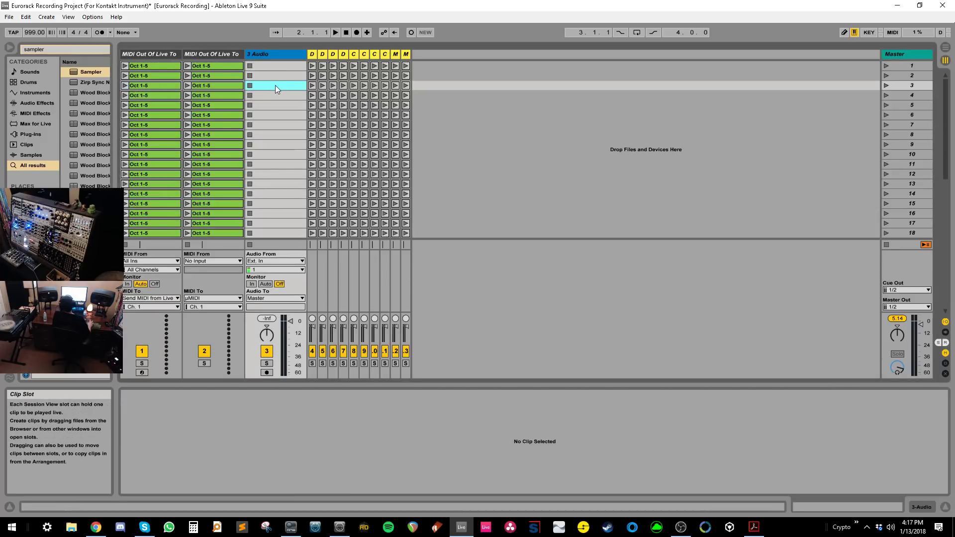
pyautogui.click(159, 68)
# - Paste Oct 1-5 at bar 17, duplicate it out to bar 65, and consolidate the twelve copies
pyautogui.press('Tab')
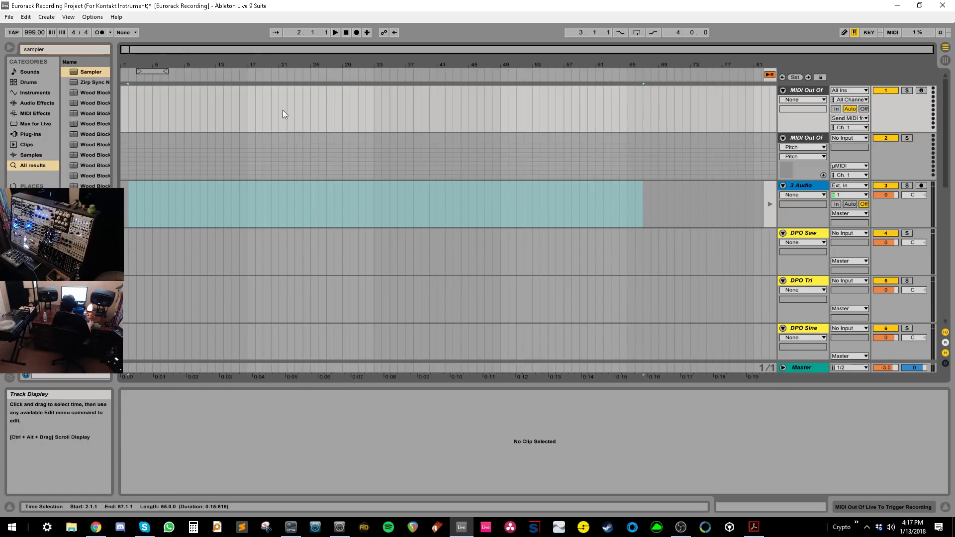
pyautogui.click(246, 105)
pyautogui.hotkey('ctrl', 'v')
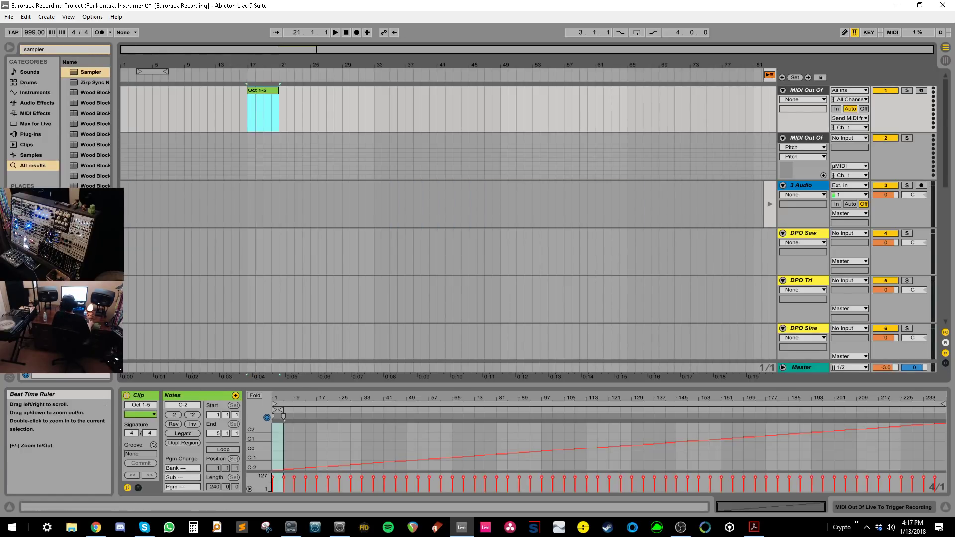
pyautogui.hotkey('ctrl', 'd')
pyautogui.hotkey('ctrl', 'd')
pyautogui.hotkey('ctrl', 'd')
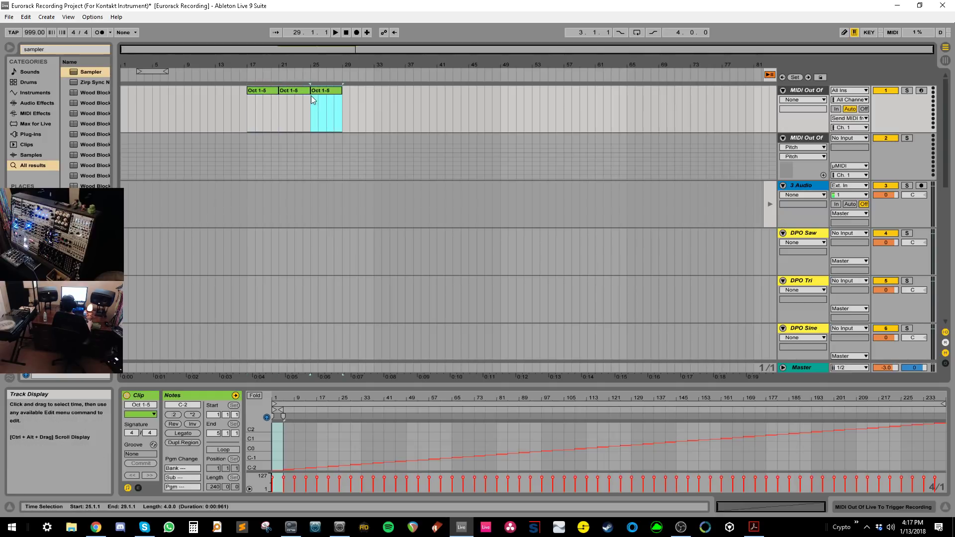
pyautogui.hotkey('ctrl', 'd')
pyautogui.hotkey('ctrl', 'd')
pyautogui.hotkey('ctrl', 'd')
pyautogui.hotkey('ctrl', 'd')
pyautogui.hotkey('ctrl', 'd')
pyautogui.hotkey('ctrl', 'd')
pyautogui.hotkey('ctrl', 'd')
pyautogui.hotkey('ctrl', 'd')
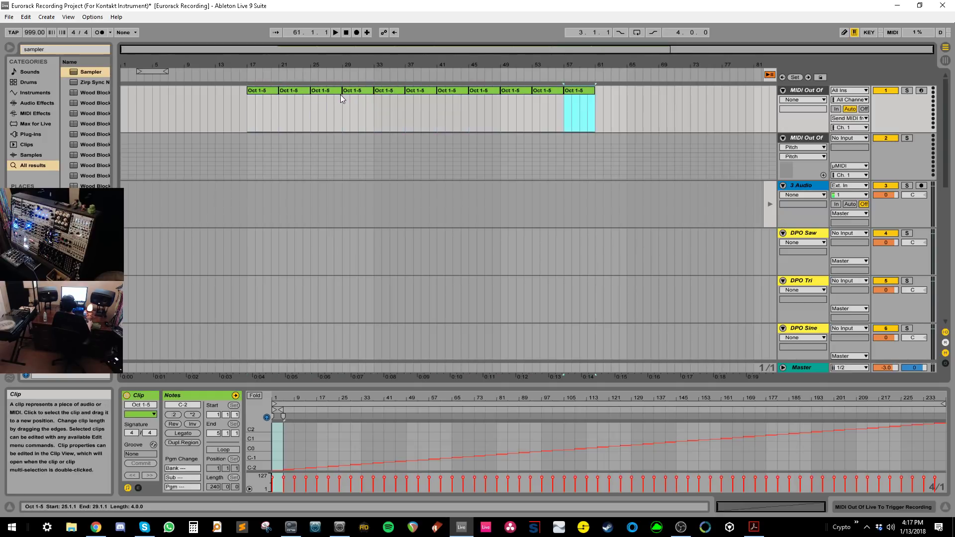
pyautogui.keyDown('shift'); pyautogui.click(263, 95); pyautogui.keyUp('shift')
pyautogui.hotkey('ctrl', 'j')
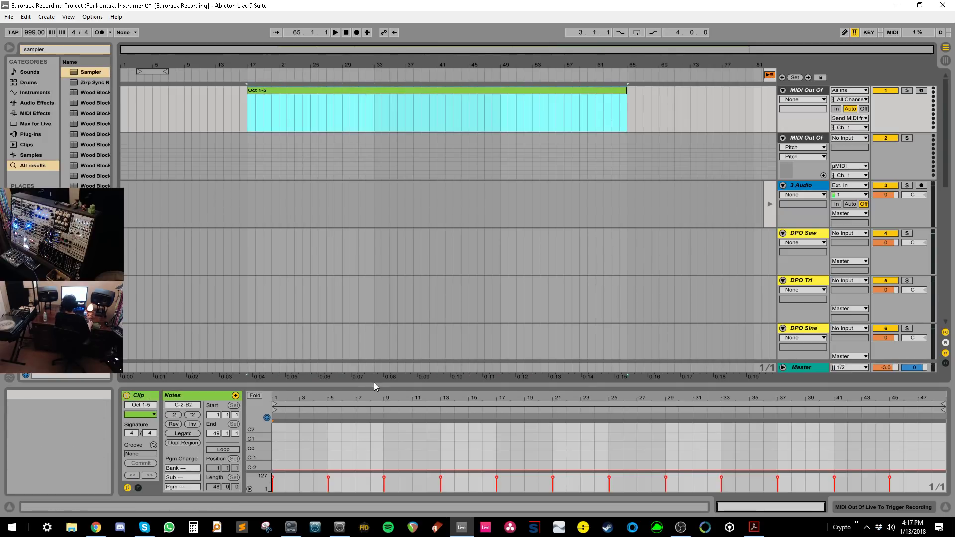
# - Raise the notes one semitone at each four-bar boundary, so the final notes from bar 45 reach B-2
pyautogui.moveTo(375, 384); pyautogui.dragTo(374, 226)
pyautogui.moveTo(332, 399); pyautogui.dragTo(943, 450)
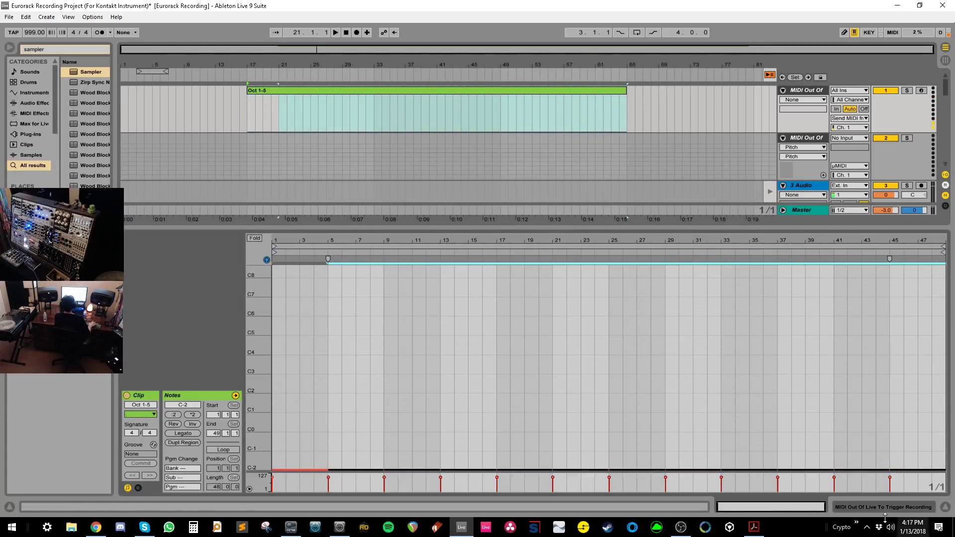
pyautogui.moveTo(411, 422); pyautogui.dragTo(943, 470)
pyautogui.press('Up')
pyautogui.moveTo(469, 436); pyautogui.dragTo(942, 466)
pyautogui.press('Up')
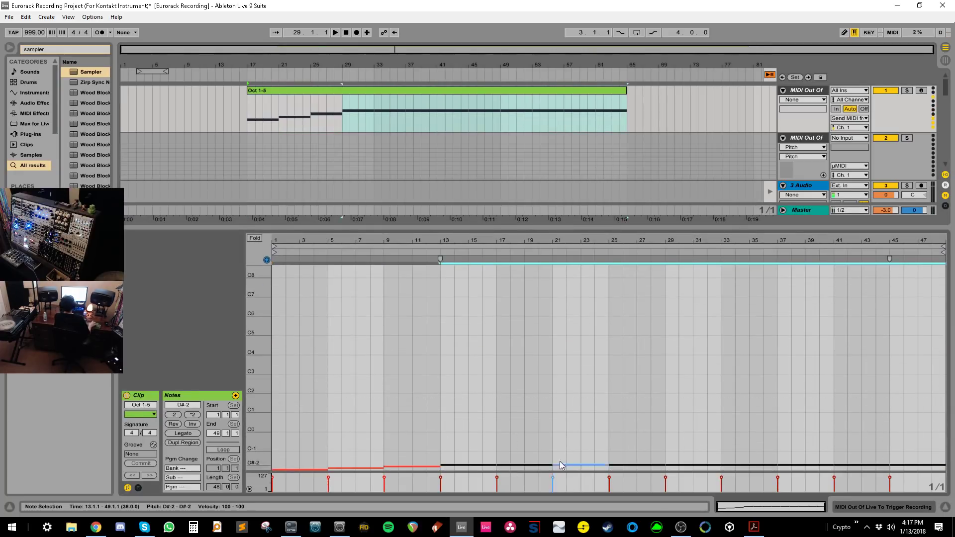
pyautogui.moveTo(530, 437); pyautogui.dragTo(764, 470)
pyautogui.moveTo(501, 438); pyautogui.dragTo(943, 470)
pyautogui.press('Up')
pyautogui.moveTo(563, 443); pyautogui.dragTo(943, 471)
pyautogui.press('Up')
pyautogui.moveTo(635, 428); pyautogui.dragTo(943, 471)
pyautogui.press('Up')
pyautogui.moveTo(667, 437); pyautogui.dragTo(861, 474)
pyautogui.press('Up')
pyautogui.moveTo(726, 428); pyautogui.dragTo(896, 473)
pyautogui.press('Up')
pyautogui.moveTo(781, 433); pyautogui.dragTo(816, 460)
pyautogui.press('Up')
pyautogui.moveTo(839, 433); pyautogui.dragTo(869, 458)
pyautogui.press('Up')
pyautogui.moveTo(896, 427); pyautogui.dragTo(923, 453)
pyautogui.press('Up')
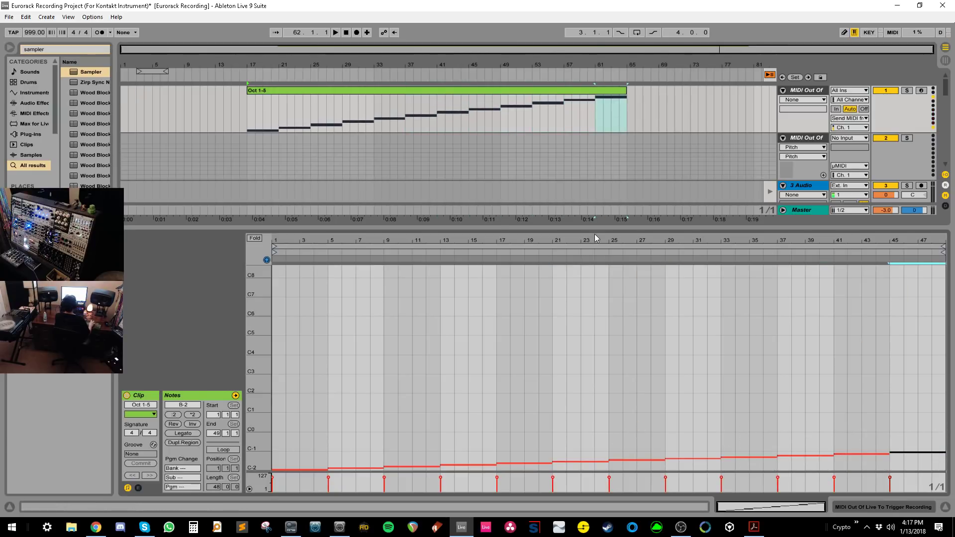
# - Duplicate the staircase clip four times out to bar 257, transposing each copy up an octave
pyautogui.click(481, 91)
pyautogui.hotkey('ctrl', 'd')
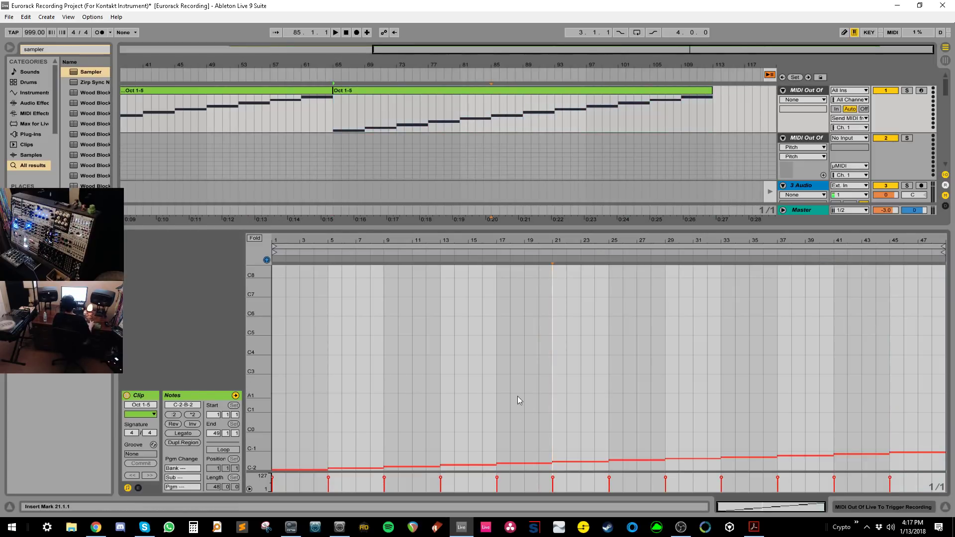
pyautogui.hotkey('shift', 'Up')
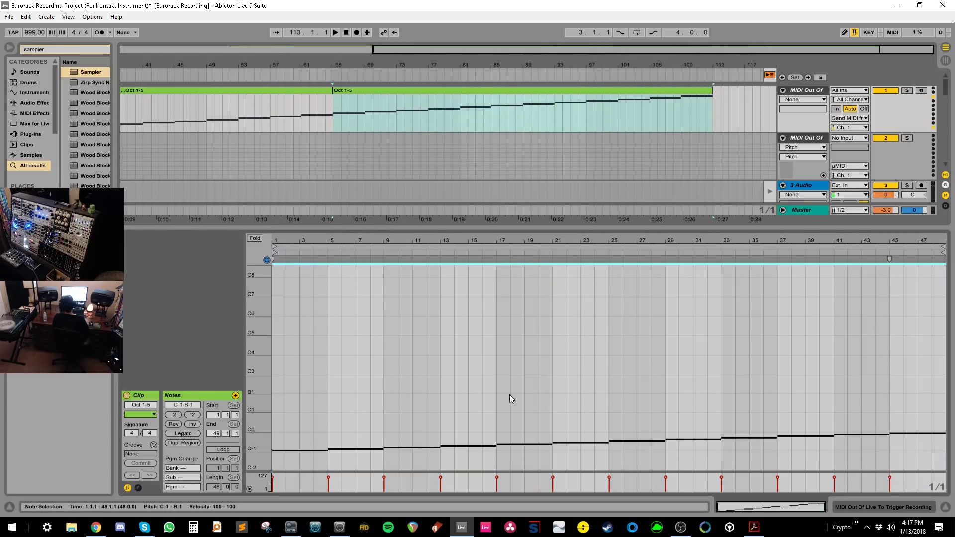
pyautogui.hotkey('ctrl', 'd')
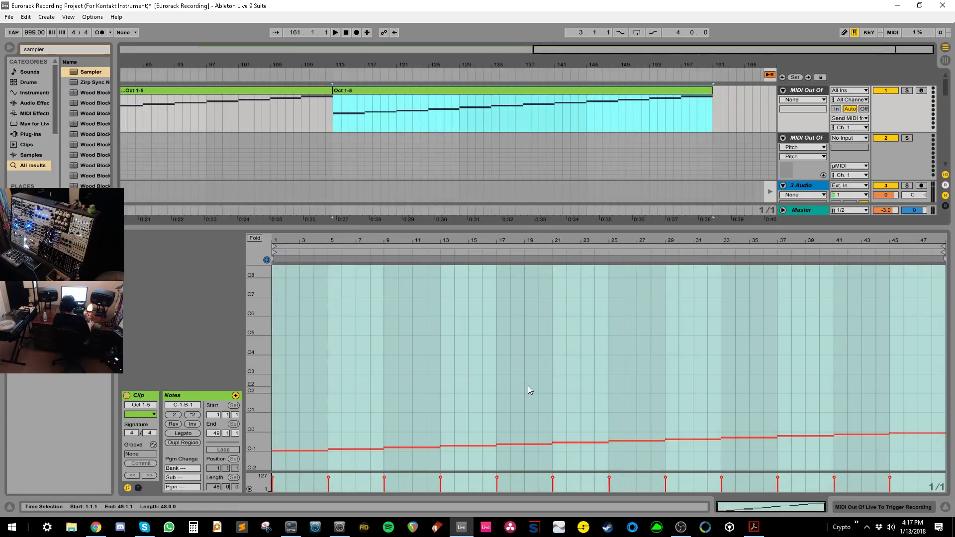
pyautogui.hotkey('shift', 'Up')
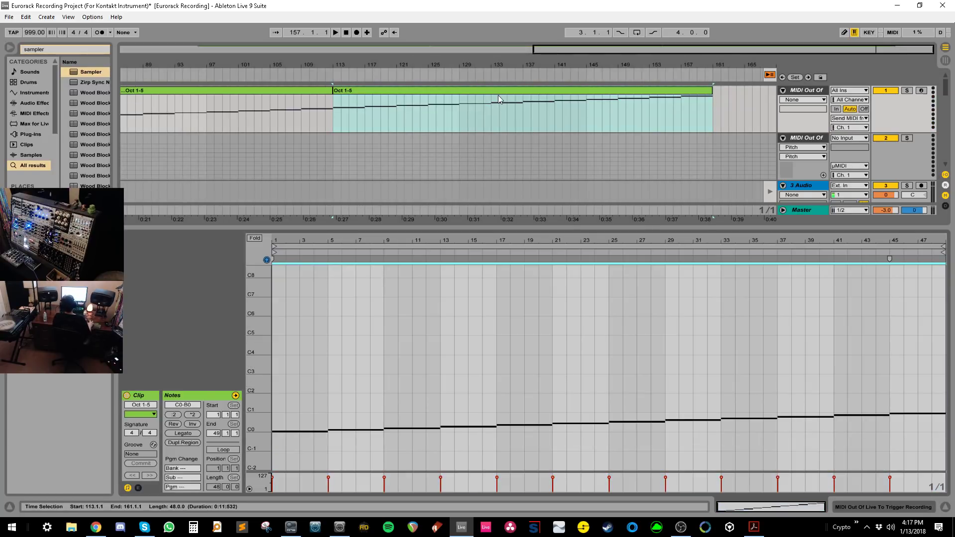
pyautogui.hotkey('ctrl', 'd')
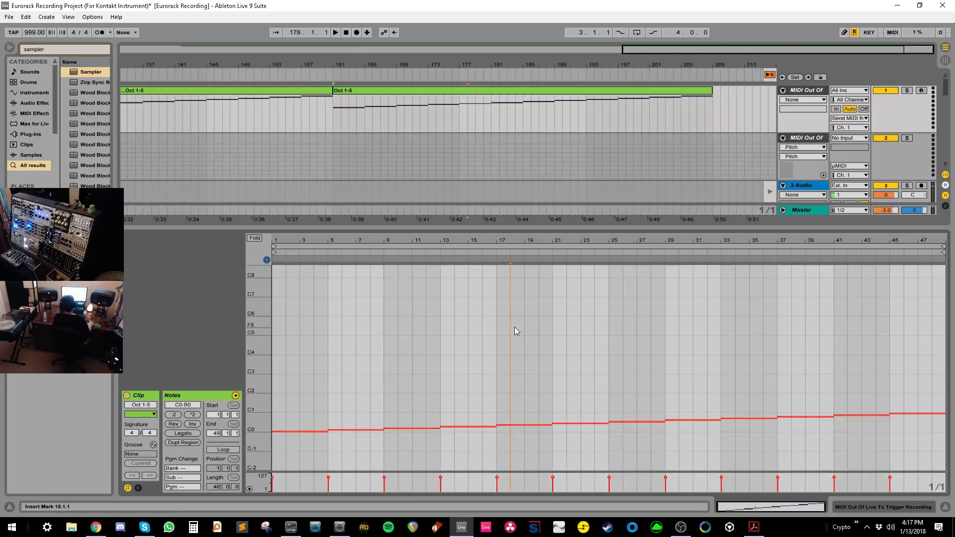
pyautogui.hotkey('shift', 'Up')
pyautogui.click(447, 91)
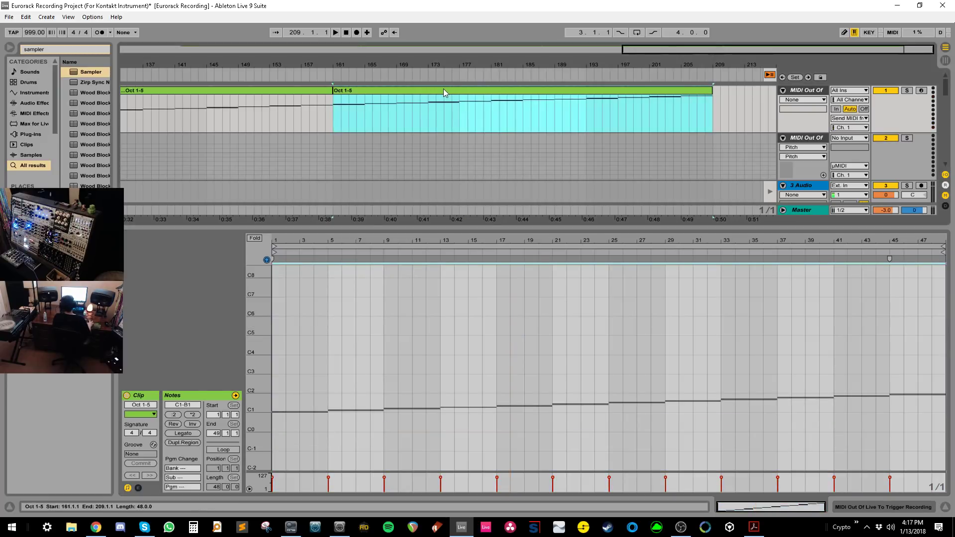
pyautogui.hotkey('ctrl', 'd')
pyautogui.click(450, 347)
pyautogui.hotkey('ctrl', 'a')
pyautogui.hotkey('shift', 'Up')
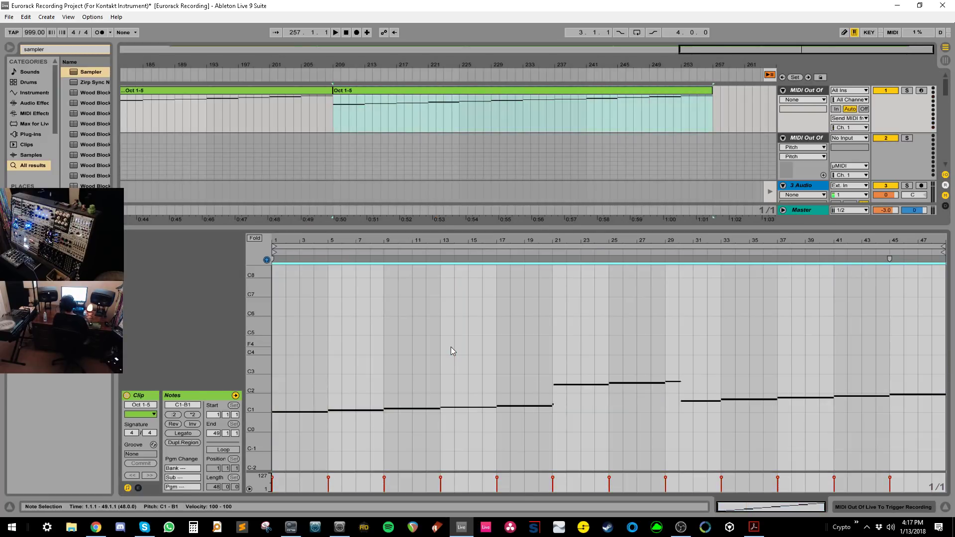
# - Consolidate all five Oct 1-5 clips into one long clip
pyautogui.moveTo(464, 62); pyautogui.dragTo(466, 98)
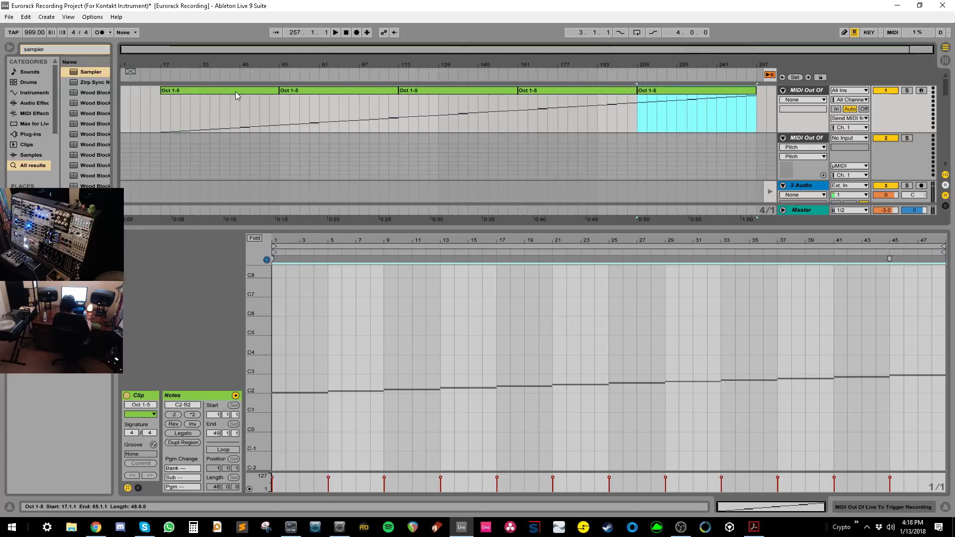
pyautogui.hotkey('ctrl', 'a')
pyautogui.hotkey('ctrl', 'j')
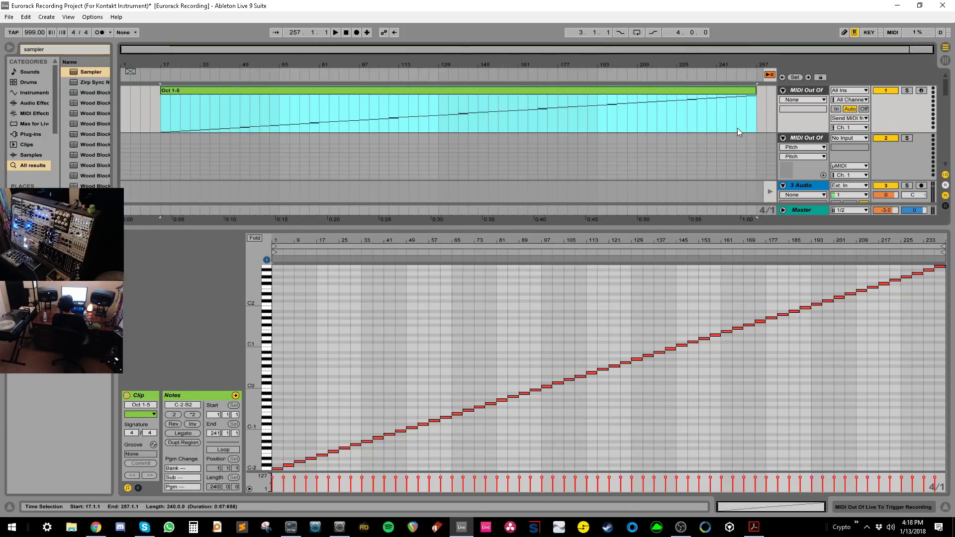
pyautogui.click(489, 103)
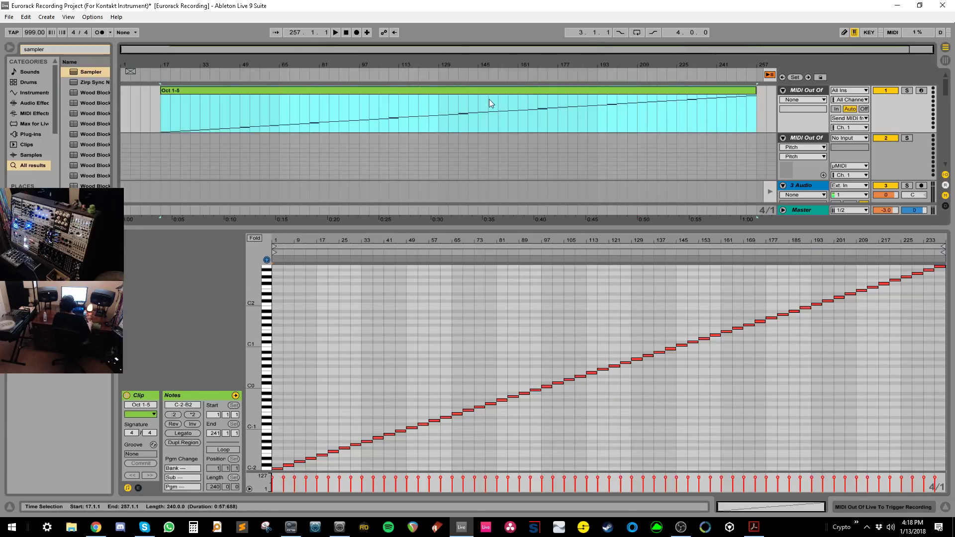
# - Split the consolidated clip into four-bar pieces with Ctrl+E, starting at bar 21
pyautogui.click(195, 125)
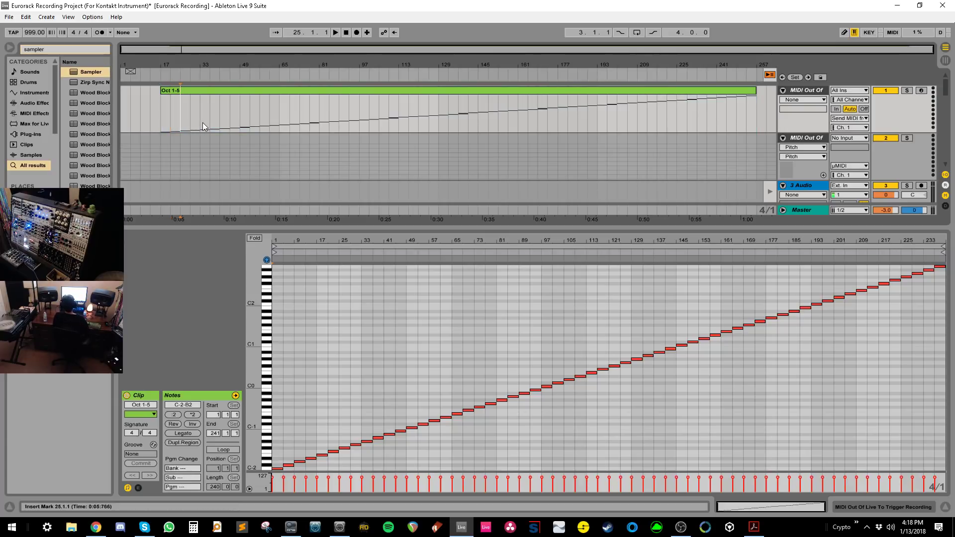
pyautogui.press('Left')
pyautogui.hotkey('ctrl', 'e')
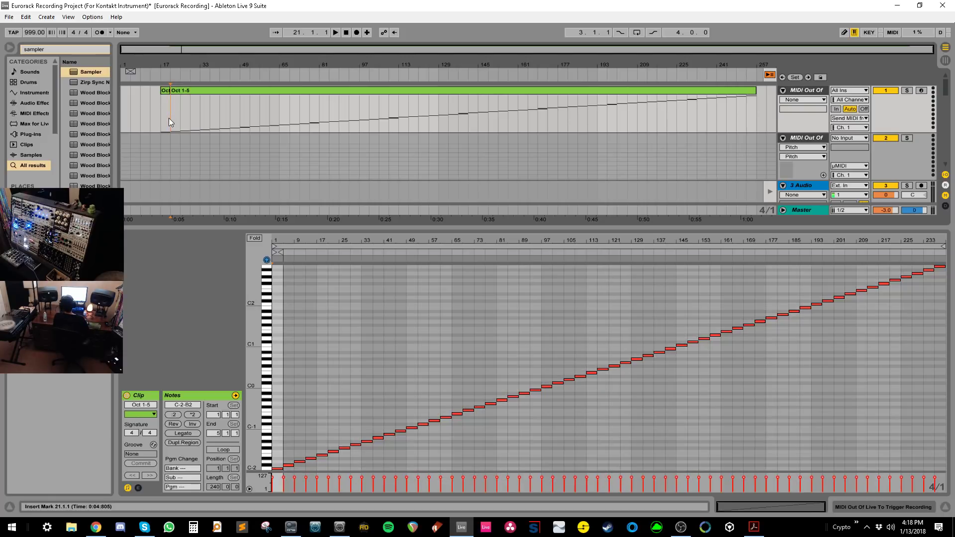
pyautogui.press('Right')
pyautogui.hotkey('ctrl', 'e')
pyautogui.press('Right')
pyautogui.hotkey('ctrl', 'e')
pyautogui.press('Right')
pyautogui.hotkey('ctrl', 'e')
pyautogui.press('Right')
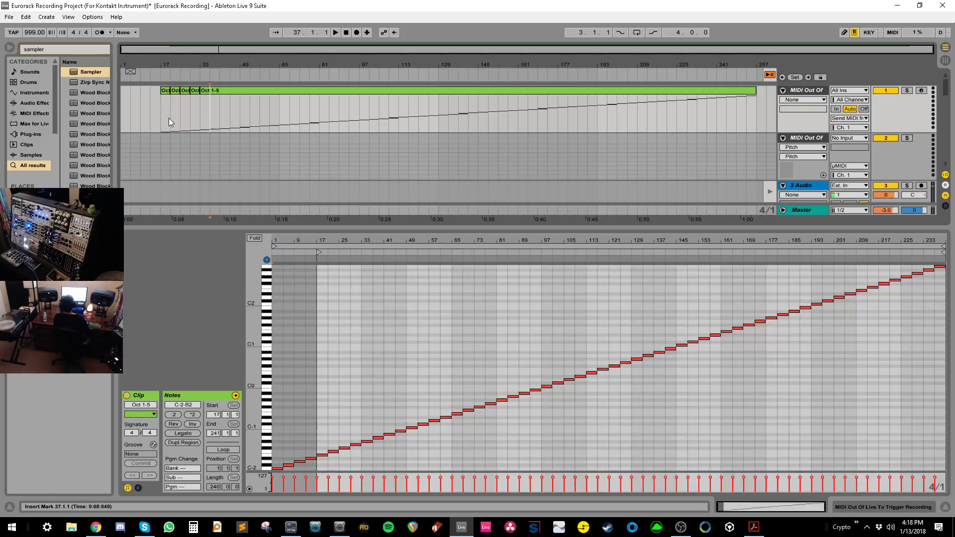
pyautogui.hotkey('ctrl', 'e')
pyautogui.press('Right')
pyautogui.hotkey('ctrl', 'e')
pyautogui.press('Right')
pyautogui.hotkey('ctrl', 'e')
pyautogui.press('Right')
pyautogui.hotkey('ctrl', 'e')
pyautogui.press('Right')
pyautogui.hotkey('ctrl', 'e')
pyautogui.press('Right')
pyautogui.hotkey('ctrl', 'e')
pyautogui.press('Right')
pyautogui.hotkey('ctrl', 'e')
pyautogui.press('Right')
pyautogui.hotkey('ctrl', 'e')
pyautogui.press('Right')
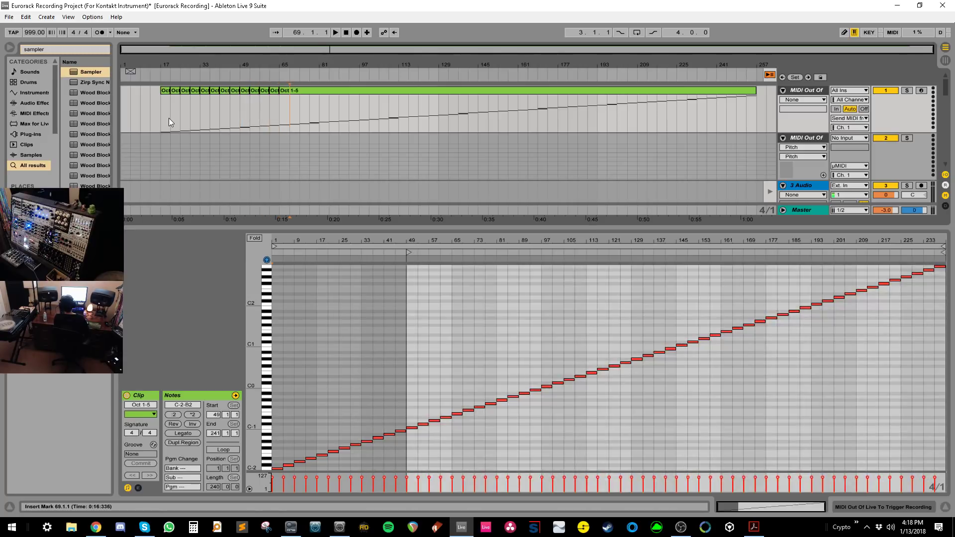
pyautogui.hotkey('ctrl', 'e')
pyautogui.press('Right')
pyautogui.hotkey('ctrl', 'e')
pyautogui.press('Right')
pyautogui.hotkey('ctrl', 'e')
pyautogui.press('Right')
pyautogui.hotkey('ctrl', 'e')
pyautogui.press('Right')
pyautogui.hotkey('ctrl', 'e')
pyautogui.press('Right')
pyautogui.hotkey('ctrl', 'e')
pyautogui.press('Right')
pyautogui.hotkey('ctrl', 'e')
pyautogui.press('Right')
pyautogui.hotkey('ctrl', 'e')
pyautogui.press('Right')
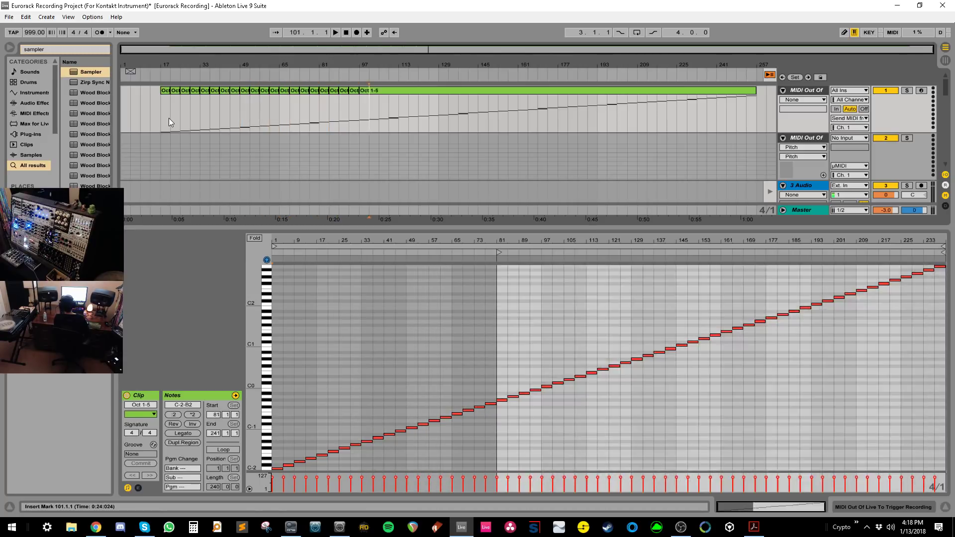
pyautogui.hotkey('ctrl', 'e')
pyautogui.press('Right')
pyautogui.hotkey('ctrl', 'e')
pyautogui.press('Right')
pyautogui.hotkey('ctrl', 'e')
pyautogui.press('Right')
pyautogui.hotkey('ctrl', 'e')
pyautogui.press('Right')
pyautogui.hotkey('ctrl', 'e')
pyautogui.press('Right')
pyautogui.hotkey('ctrl', 'e')
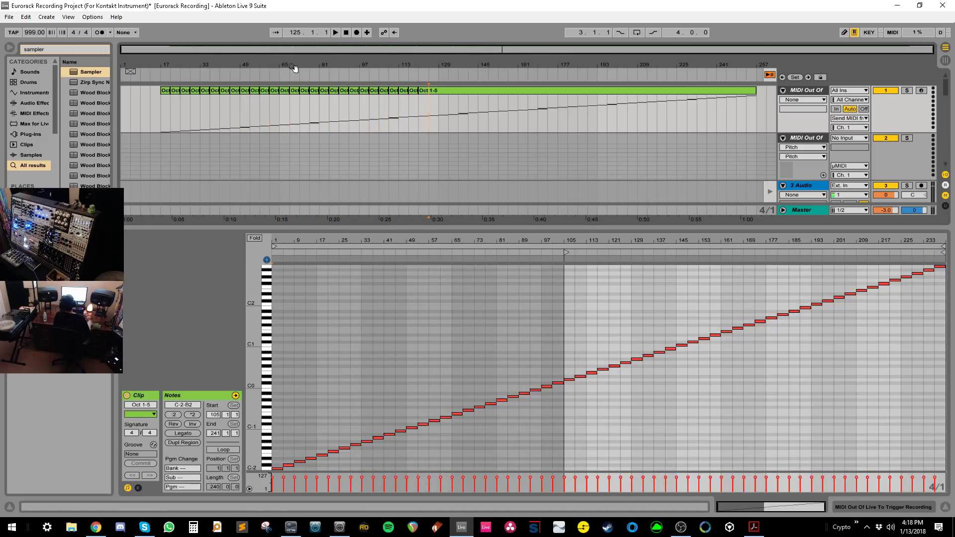
# - Select the run of four-bar pieces from bar 17 and switch to Session View
pyautogui.click(168, 91)
pyautogui.keyDown('shift'); pyautogui.click(458, 93); pyautogui.keyUp('shift')
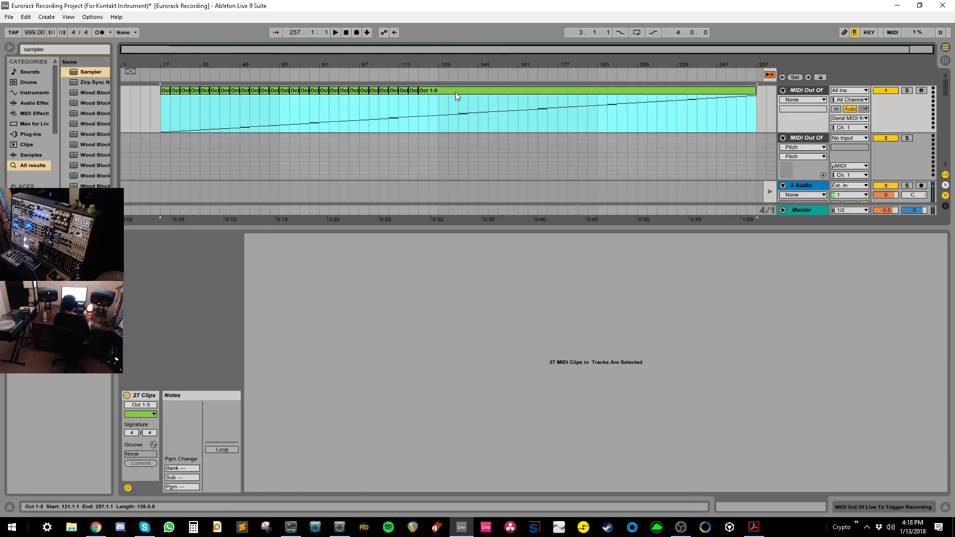
pyautogui.press('Tab')
# - Collapse the clip detail area and step through the Oct 1-5 clip rows down to scene 25
pyautogui.moveTo(318, 225); pyautogui.dragTo(324, 366)
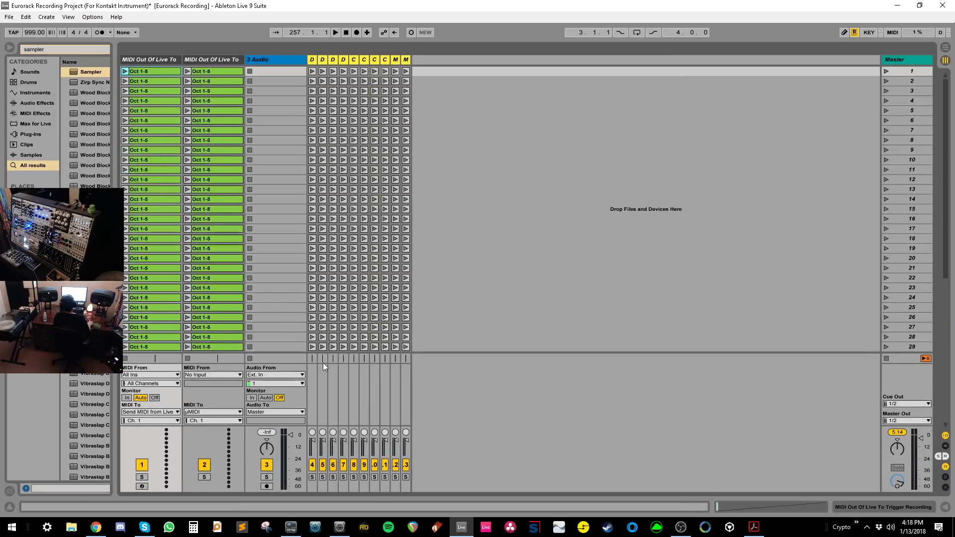
pyautogui.doubleClick(151, 123)
pyautogui.press('Down')
pyautogui.press('Down')
pyautogui.press('Down')
pyautogui.press('Down')
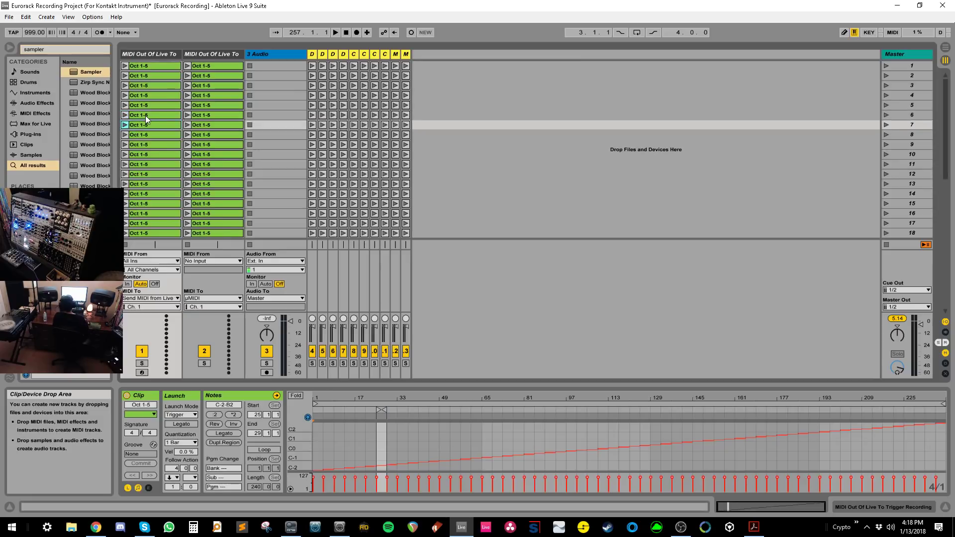
pyautogui.press('Down')
pyautogui.press('Down')
pyautogui.press('Down')
pyautogui.press('Down')
pyautogui.press('Down')
pyautogui.press('Down')
pyautogui.press('Down')
pyautogui.press('Down')
pyautogui.press('Down')
pyautogui.press('Down')
pyautogui.press('Down')
pyautogui.press('Down')
pyautogui.press('Down')
pyautogui.press('Down')
pyautogui.press('Down')
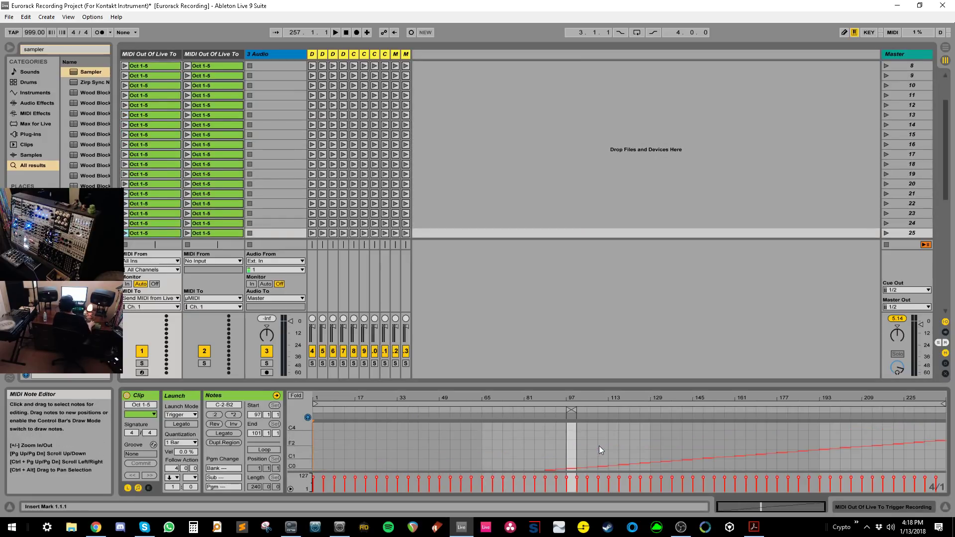
# - Switch the OBS broadcast to the Synth Patching scene
pyautogui.scroll(-3, 240, 201)
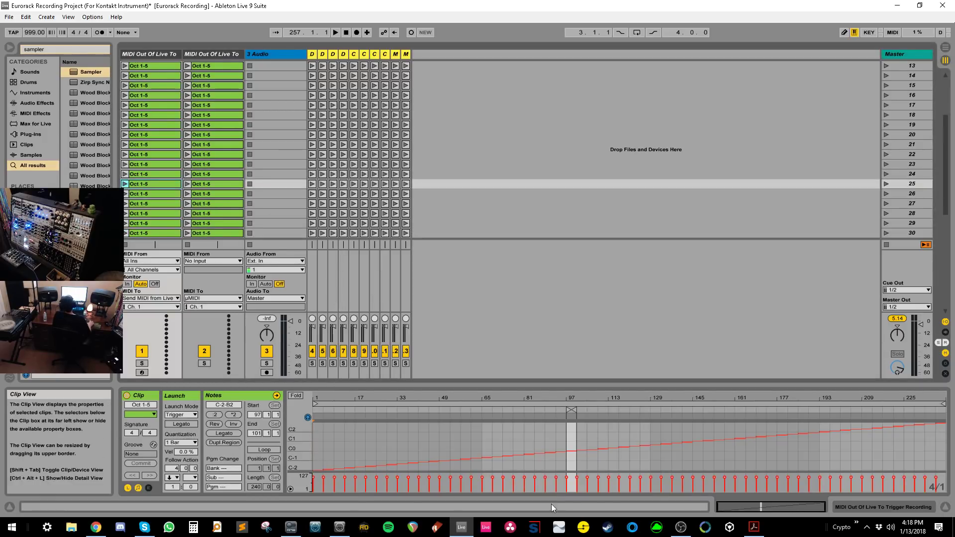
pyautogui.click(681, 528)
pyautogui.click(393, 369)
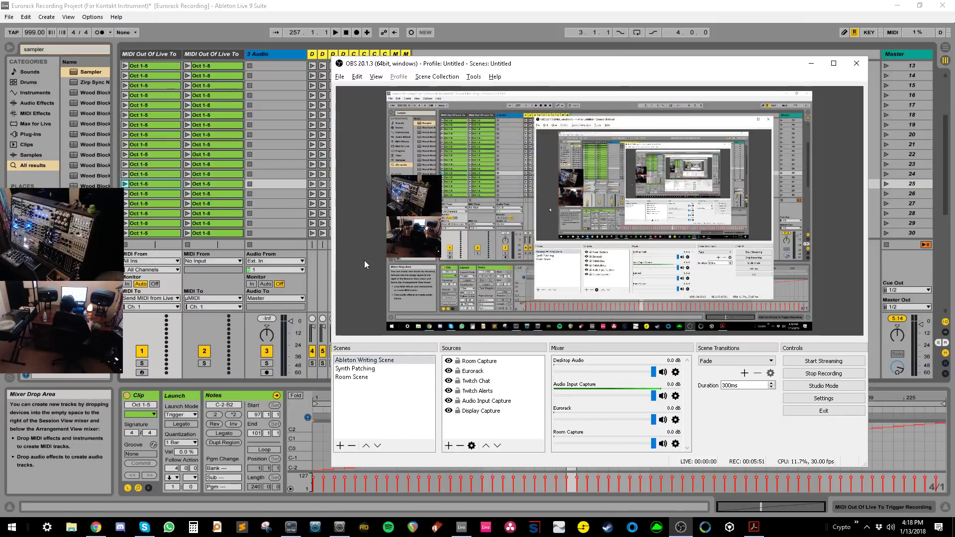
# - Add an extra loopMIDI port, then delete it again, and return to the Live session grid
pyautogui.click(271, 178)
pyautogui.scroll(4, 270, 169)
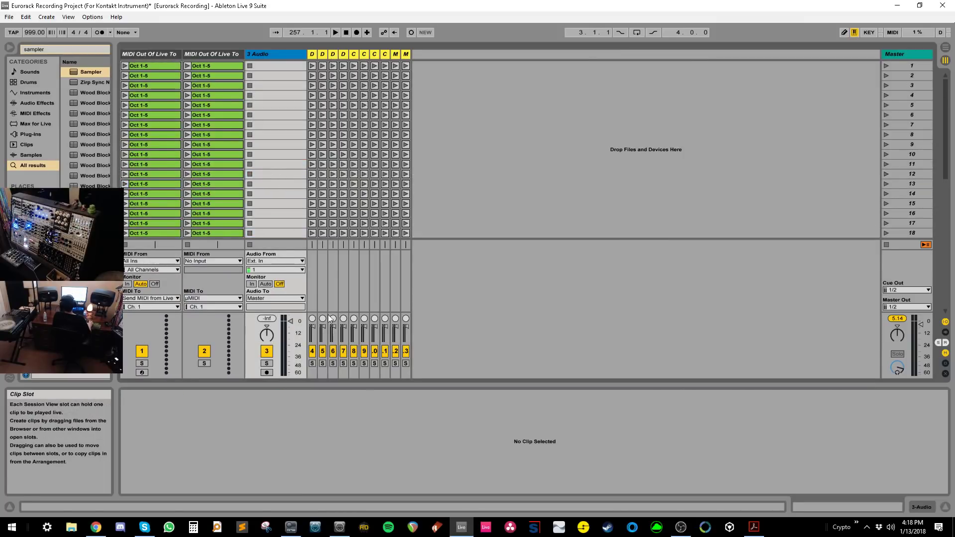
pyautogui.click(340, 527)
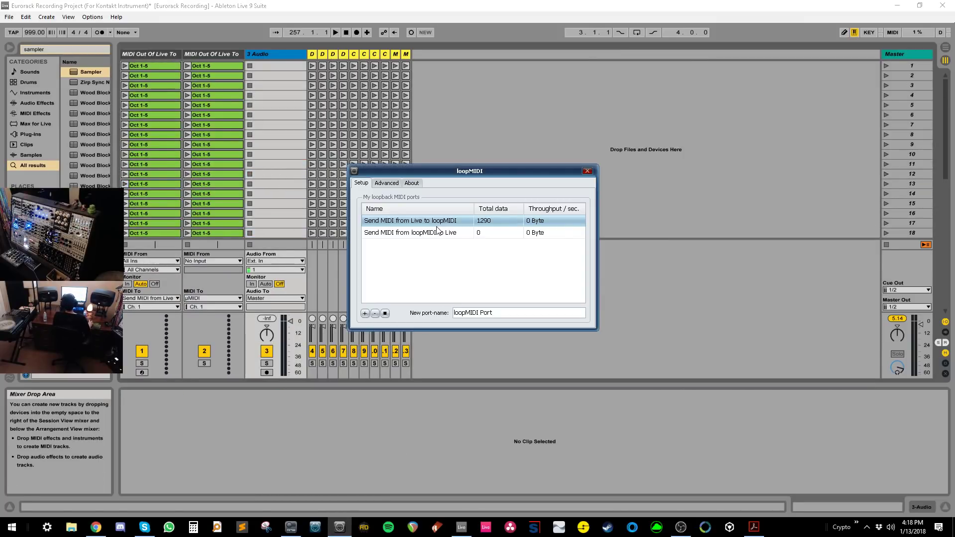
pyautogui.click(365, 313)
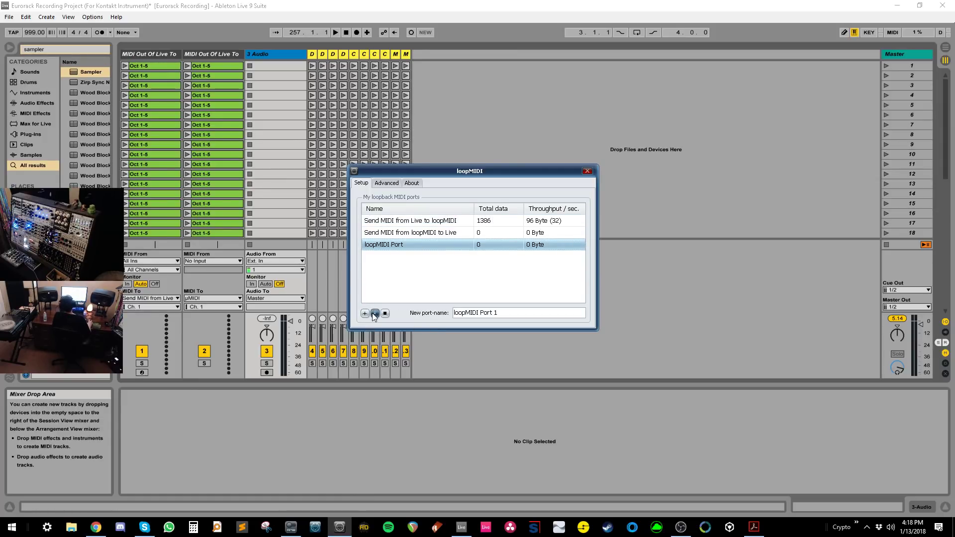
pyautogui.click(375, 313)
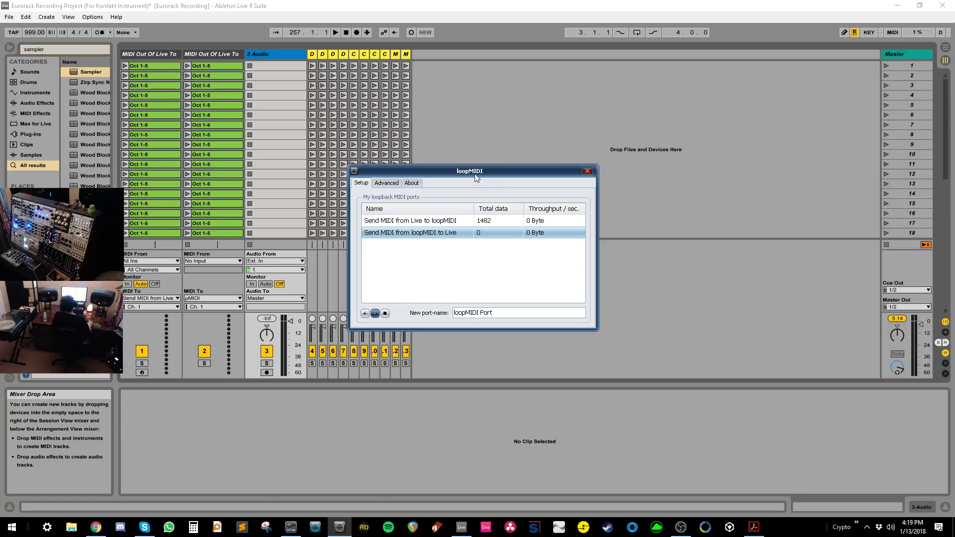
pyautogui.moveTo(463, 176); pyautogui.dragTo(449, 187)
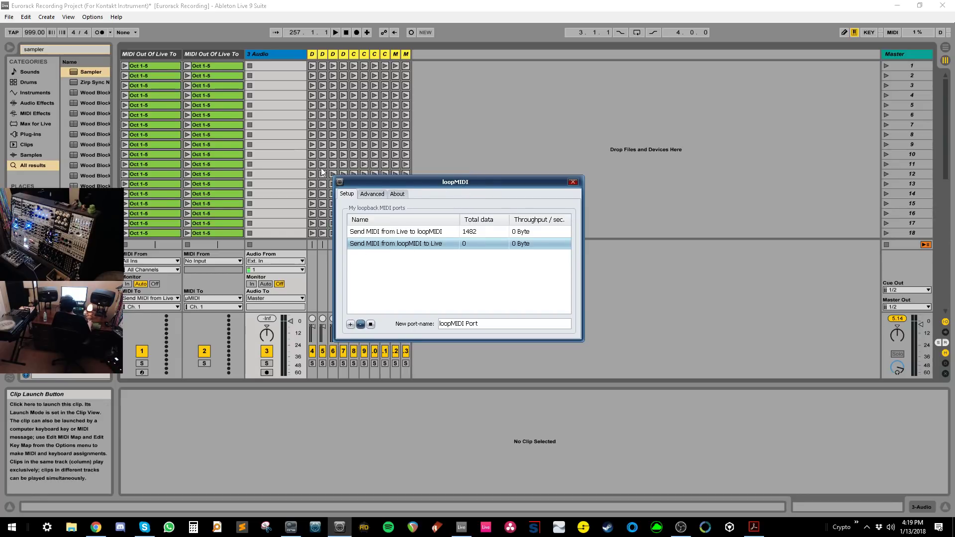
pyautogui.click(300, 172)
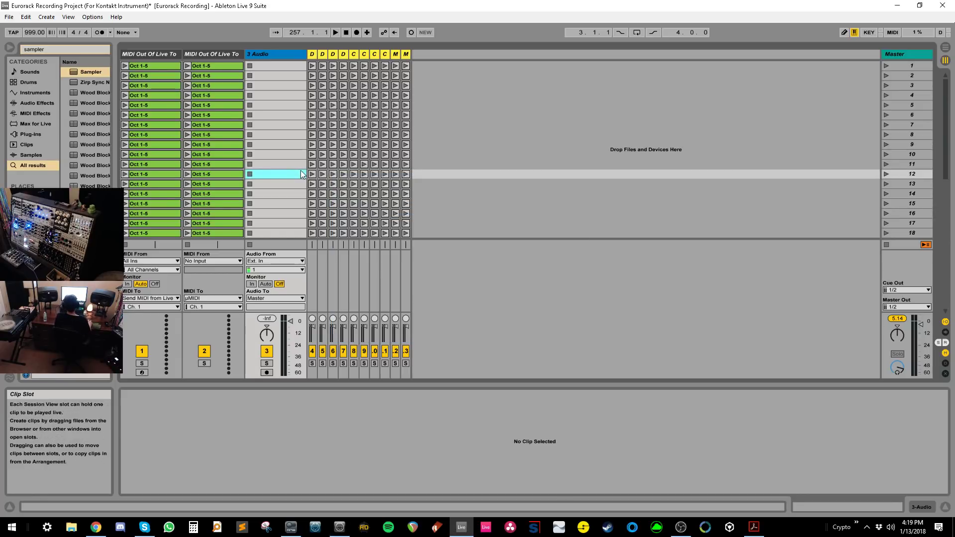
# - Open Preferences on the Link/MIDI tab with Ctrl+, and bring up the 'Live's MIDI Ports explained' article
pyautogui.hotkey('ctrl', ',')
pyautogui.moveTo(407, 111); pyautogui.dragTo(342, 78)
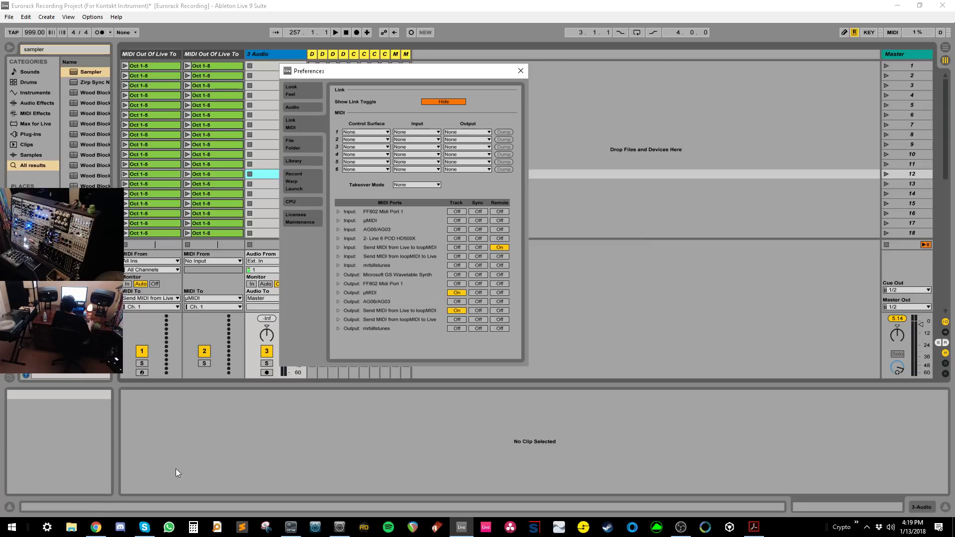
pyautogui.click(96, 527)
# - Highlight the Track switch explanation under MIDI Input Switches, then return to Live's preferences
pyautogui.scroll(4, 278, 220)
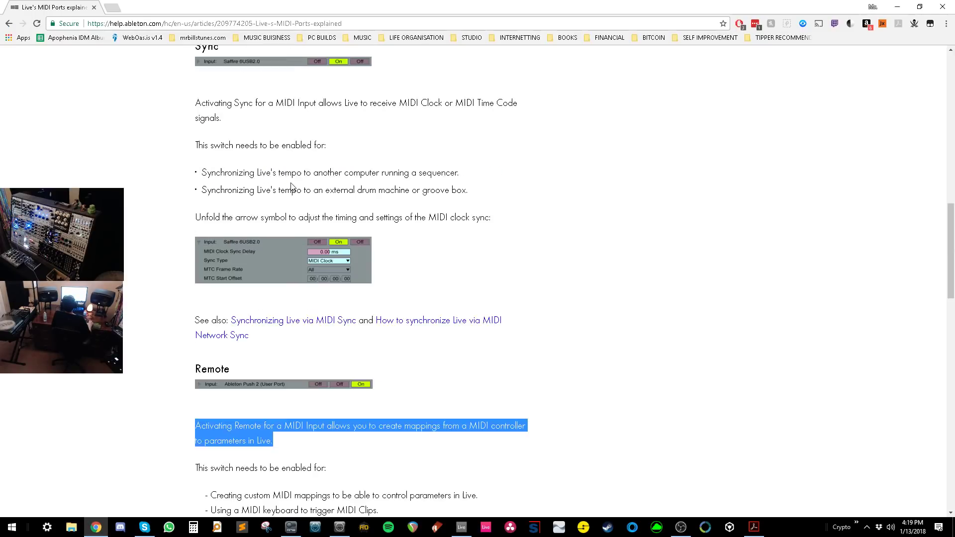
pyautogui.scroll(-2, 278, 220)
pyautogui.scroll(15, 278, 220)
pyautogui.scroll(-2, 277, 219)
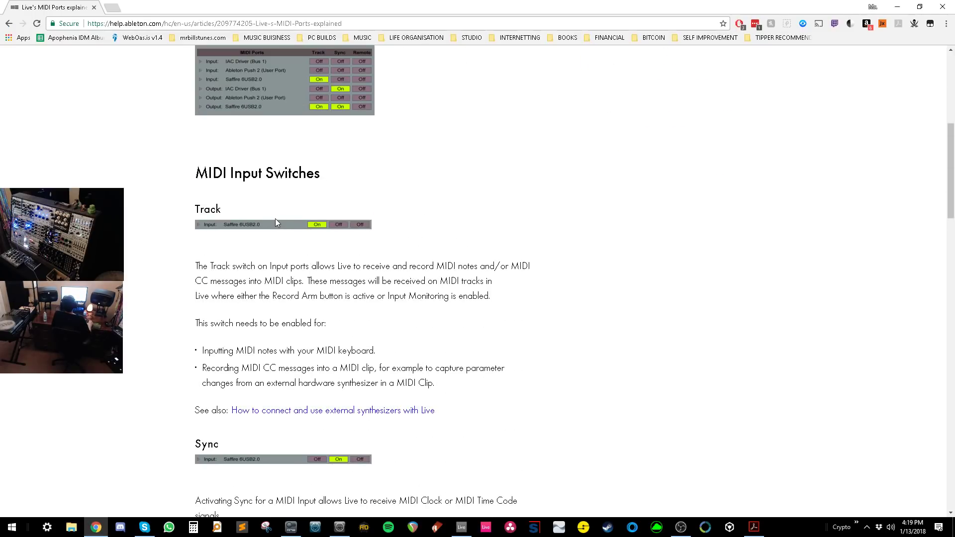
pyautogui.scroll(7, 275, 219)
pyautogui.scroll(-7, 271, 219)
pyautogui.scroll(-2, 268, 220)
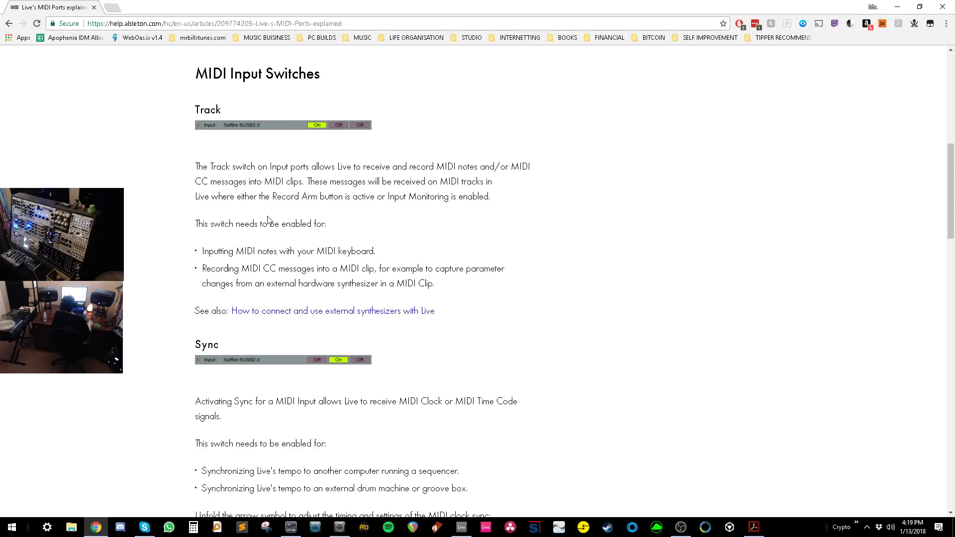
pyautogui.moveTo(197, 166); pyautogui.dragTo(373, 169)
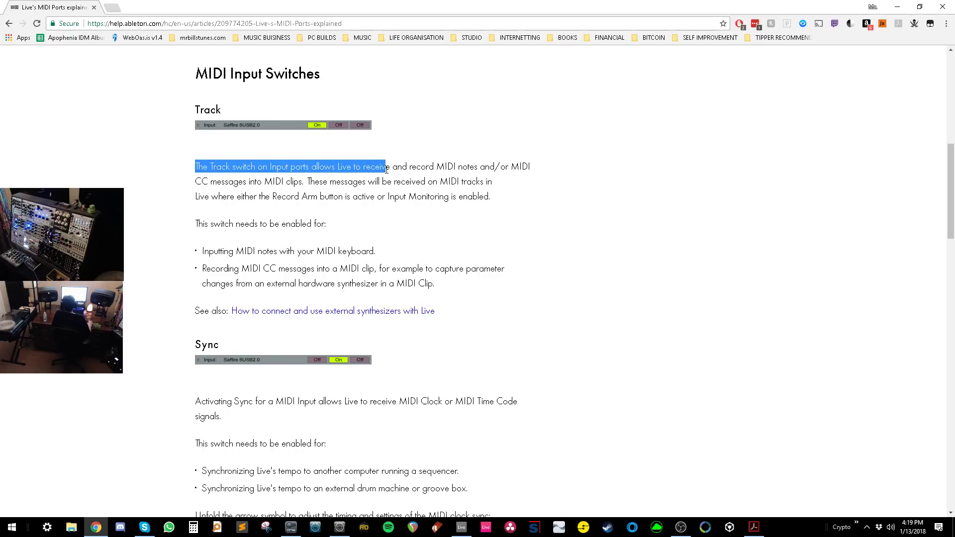
pyautogui.moveTo(387, 169); pyautogui.dragTo(486, 169)
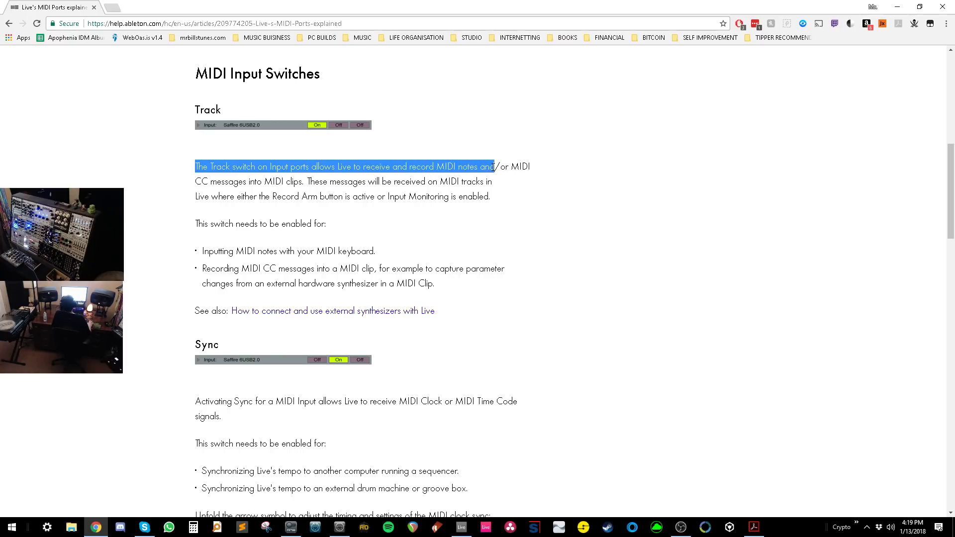
pyautogui.click(462, 526)
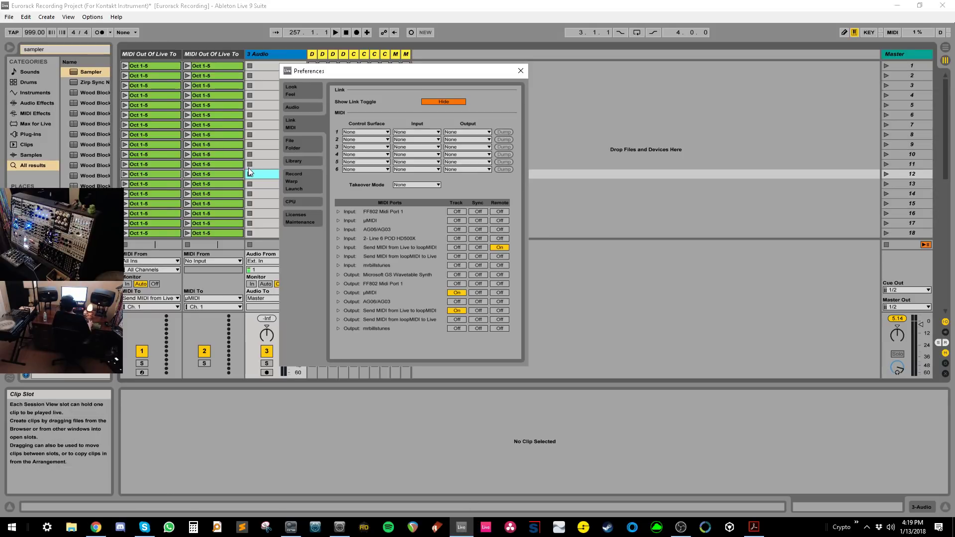
# - Close the Preferences dialog and select the Oct 1-5 clip in track 1
pyautogui.moveTo(331, 76); pyautogui.dragTo(494, 90)
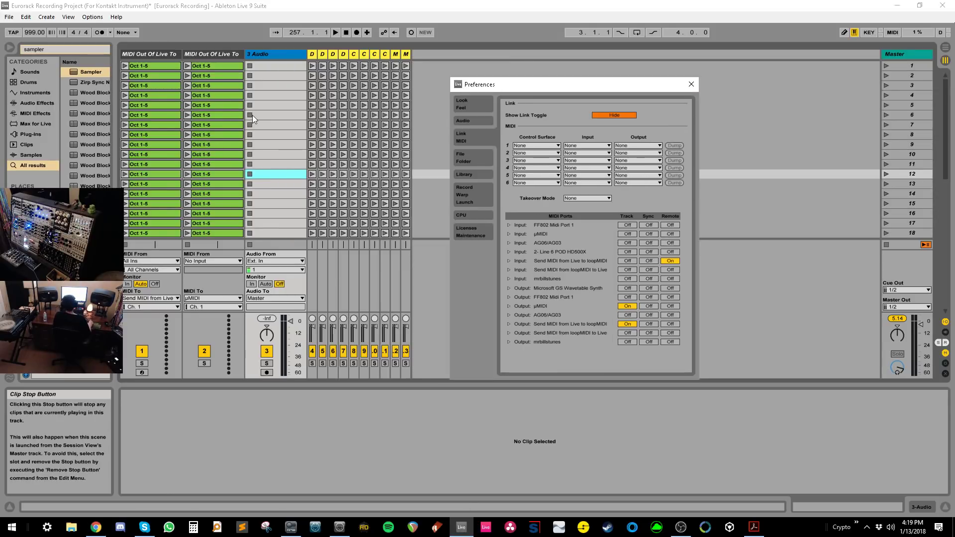
pyautogui.click(691, 84)
pyautogui.click(289, 87)
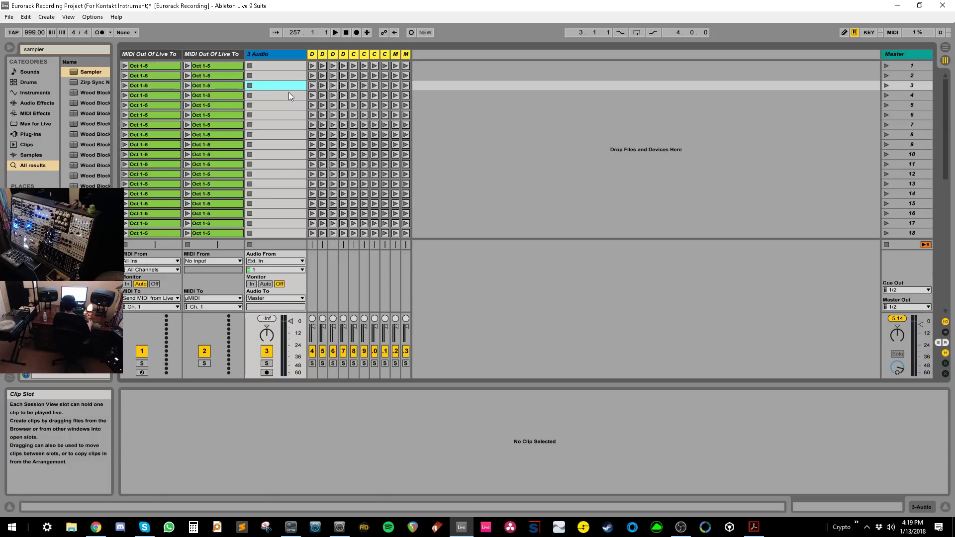
pyautogui.click(139, 67)
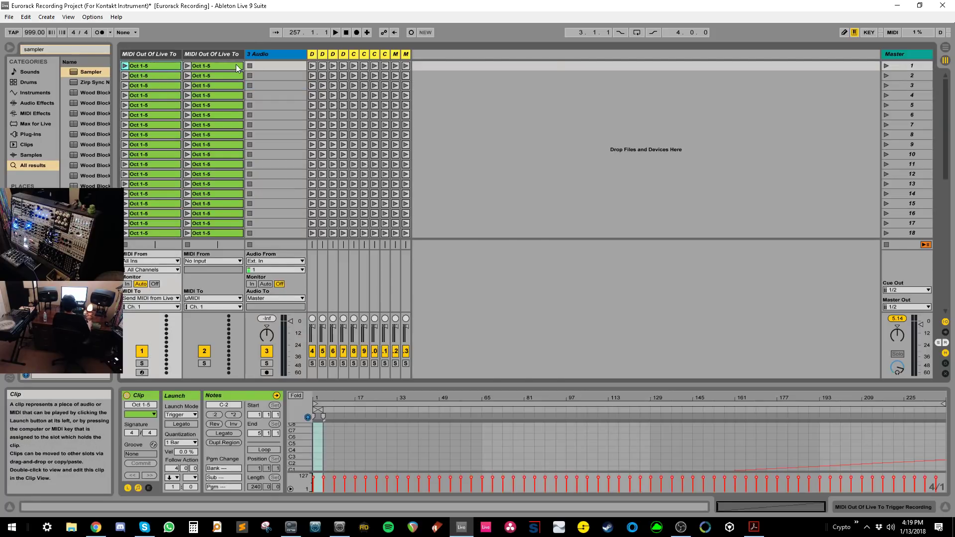
# - Toggle MIDI Map mode off, reopen the scene 1 Oct 1-5 clip, and re-enable MIDI Map mode
pyautogui.hotkey('ctrl', 'm')
pyautogui.click(431, 66)
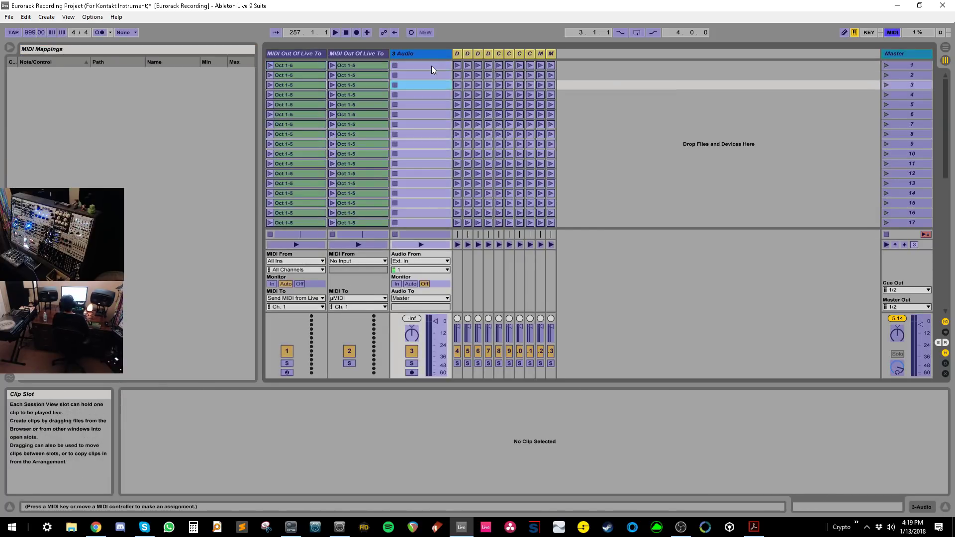
pyautogui.press('Down')
pyautogui.press('Down')
pyautogui.press('Down')
pyautogui.press('Down')
pyautogui.press('Down')
pyautogui.press('Down')
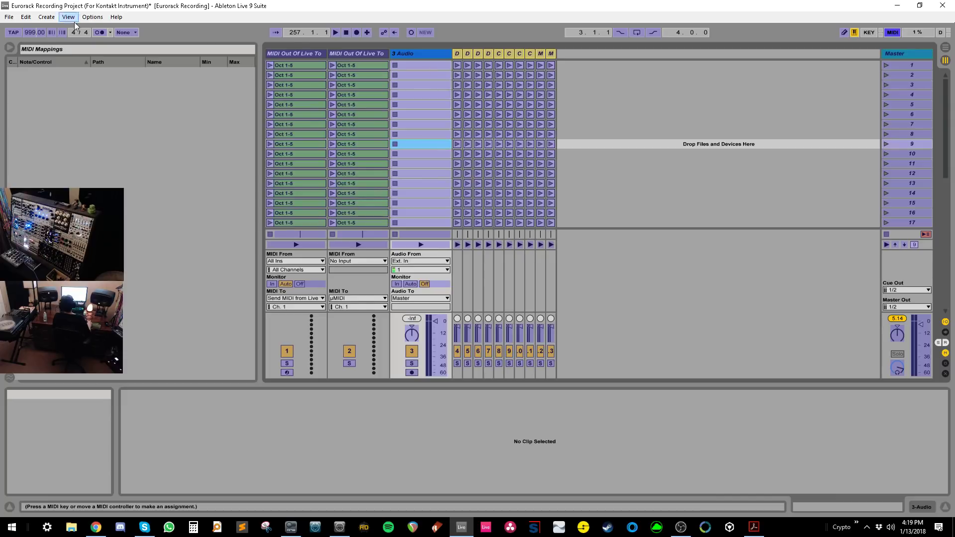
pyautogui.hotkey('ctrl', 'm')
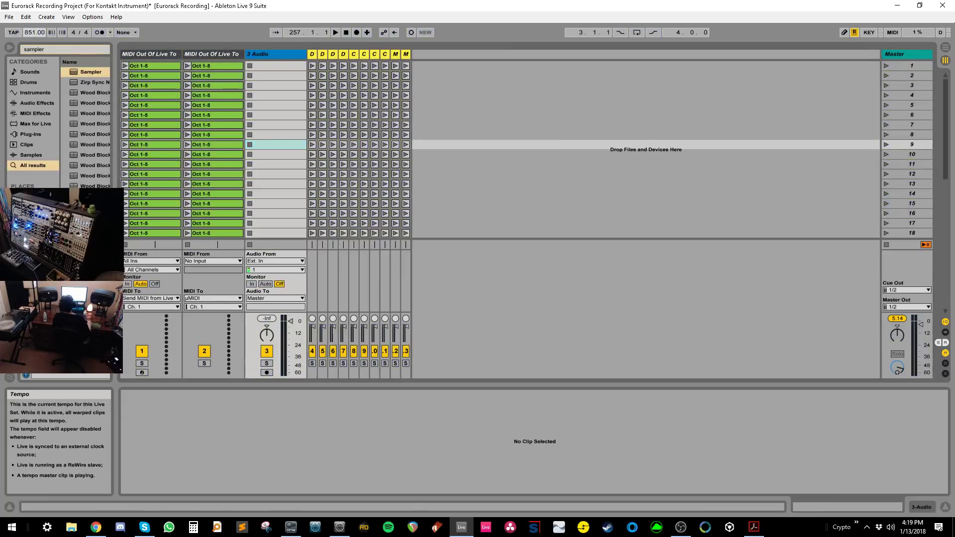
pyautogui.click(163, 67)
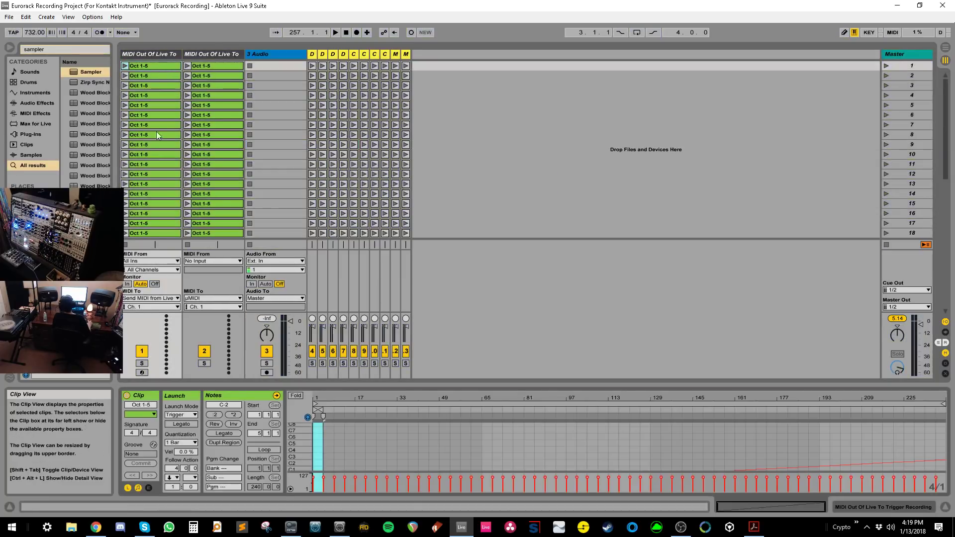
pyautogui.hotkey('ctrl', 'm')
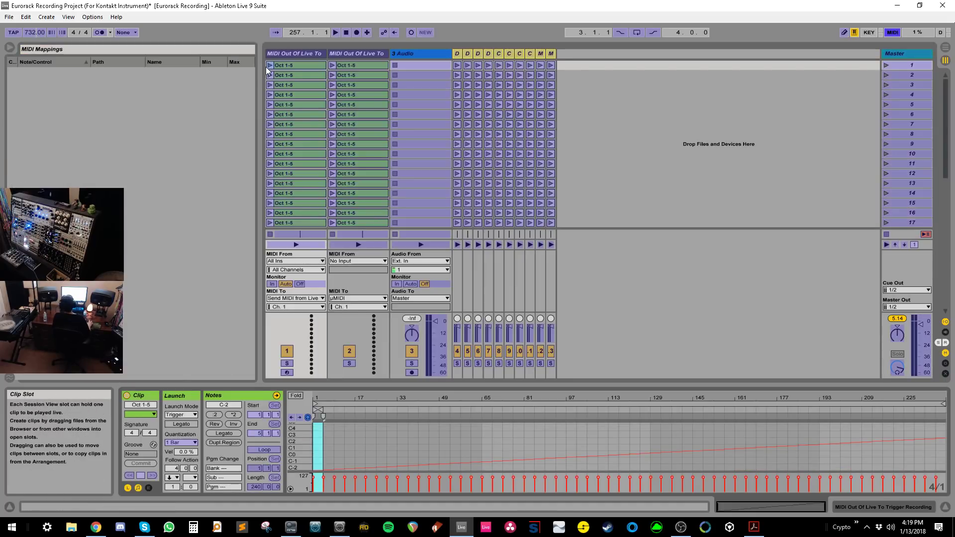
# - Re-enter MIDI Map Mode and map 3 Audio slots 2–4 to notes C#-2, D-2 and D#-2
pyautogui.hotkey('ctrl', 'm')
pyautogui.click(162, 63)
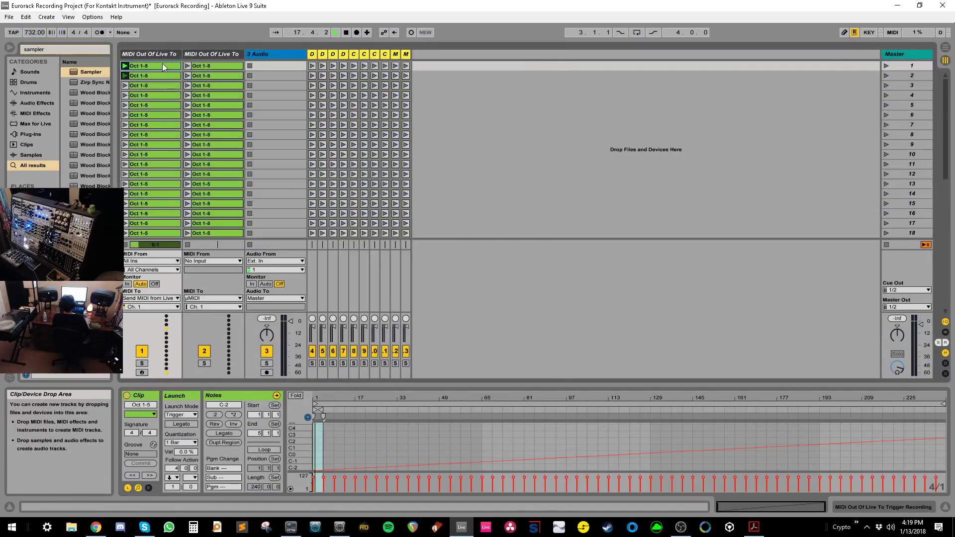
pyautogui.hotkey('ctrl', 'm')
pyautogui.click(428, 75)
pyautogui.press('Down')
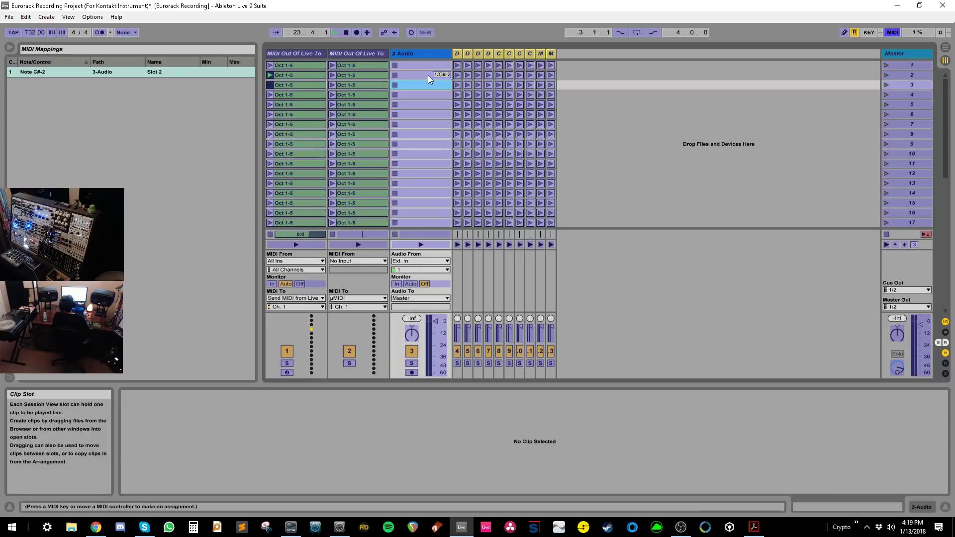
pyautogui.press('Down')
pyautogui.press('Down')
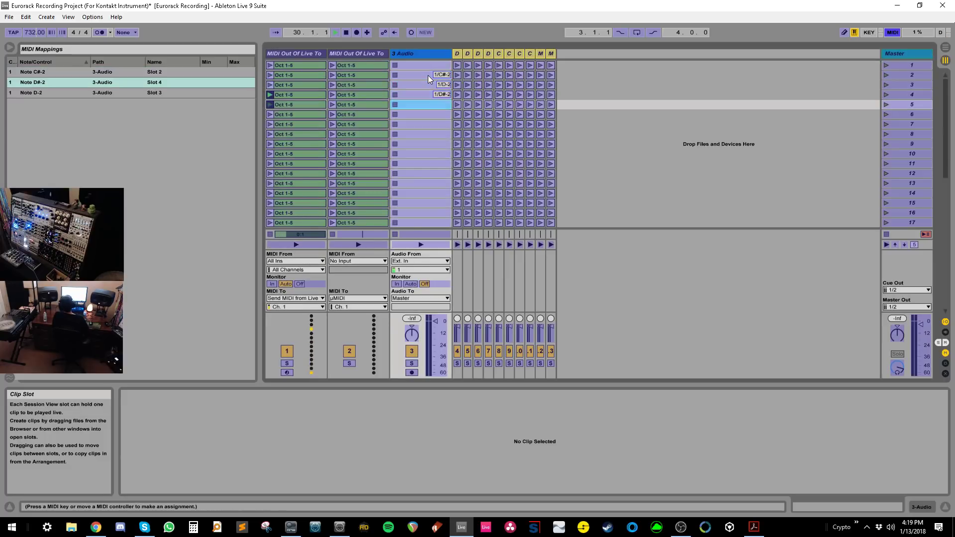
# - Map 3 Audio rows 5–13 to notes E-2 through C-1, then exit MIDI Map Mode
pyautogui.press('Down')
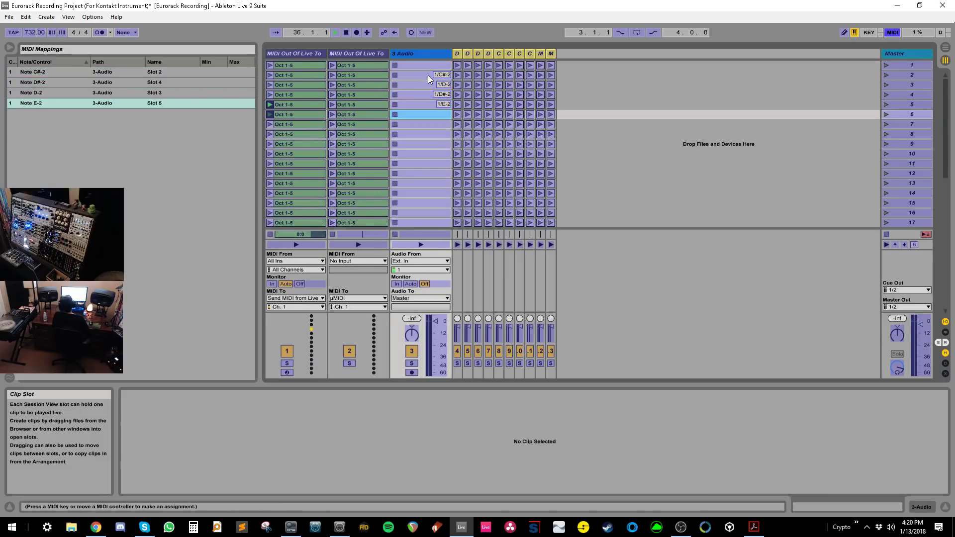
pyautogui.press('Down')
pyautogui.press('Down')
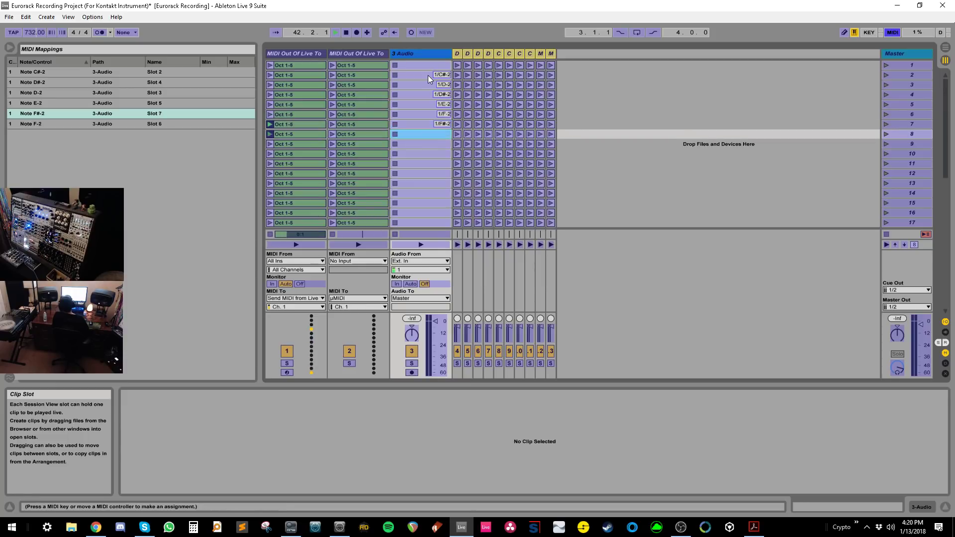
pyautogui.press('Down')
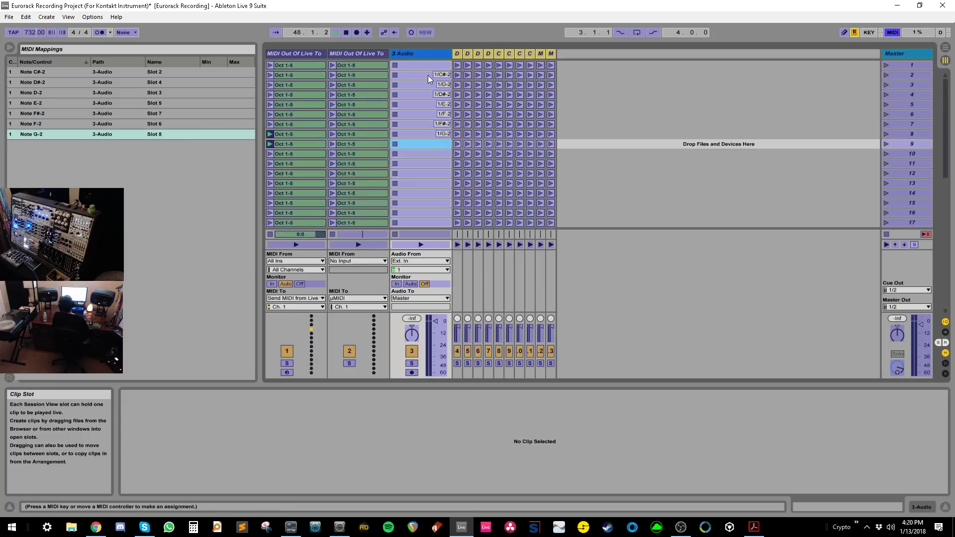
pyautogui.press('Down')
pyautogui.press('Down')
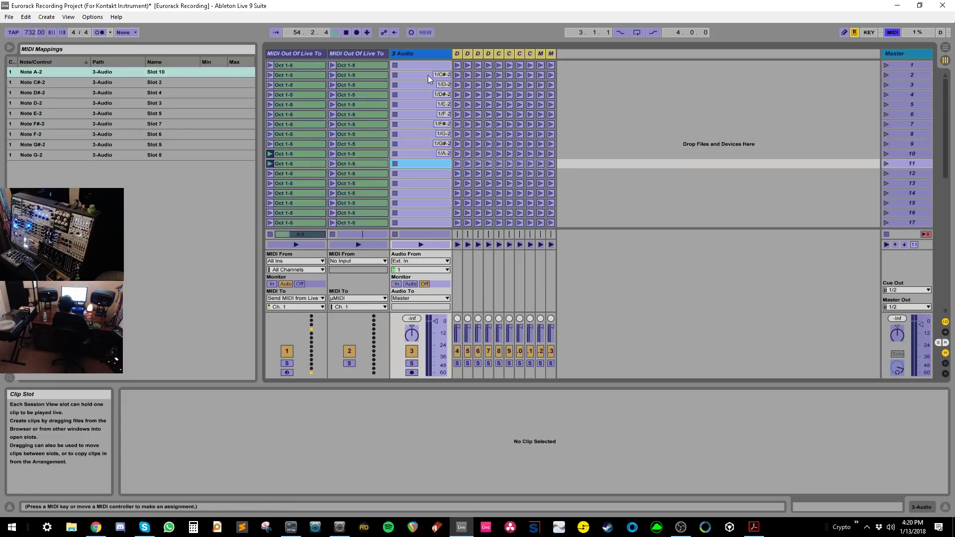
pyautogui.press('Down')
pyautogui.press('Down')
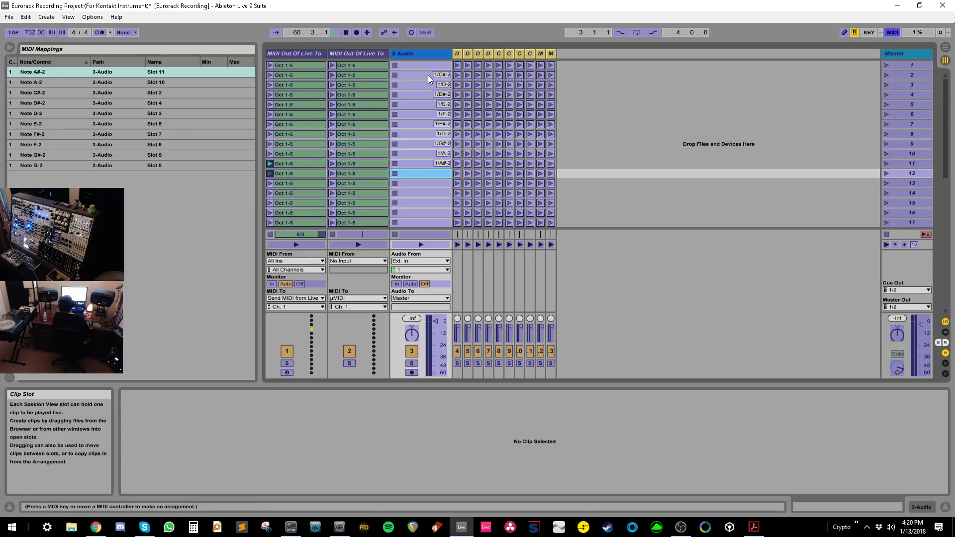
pyautogui.press('Down')
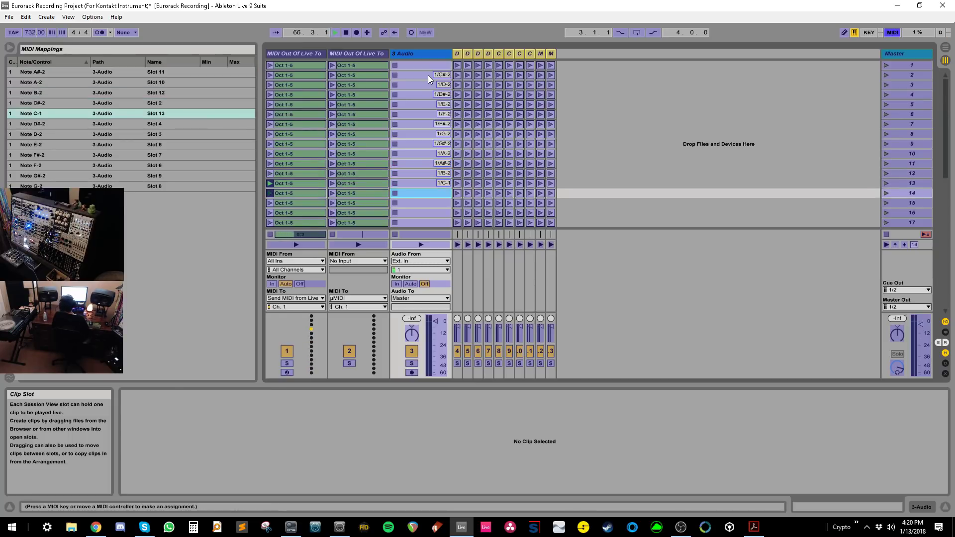
pyautogui.press('Down')
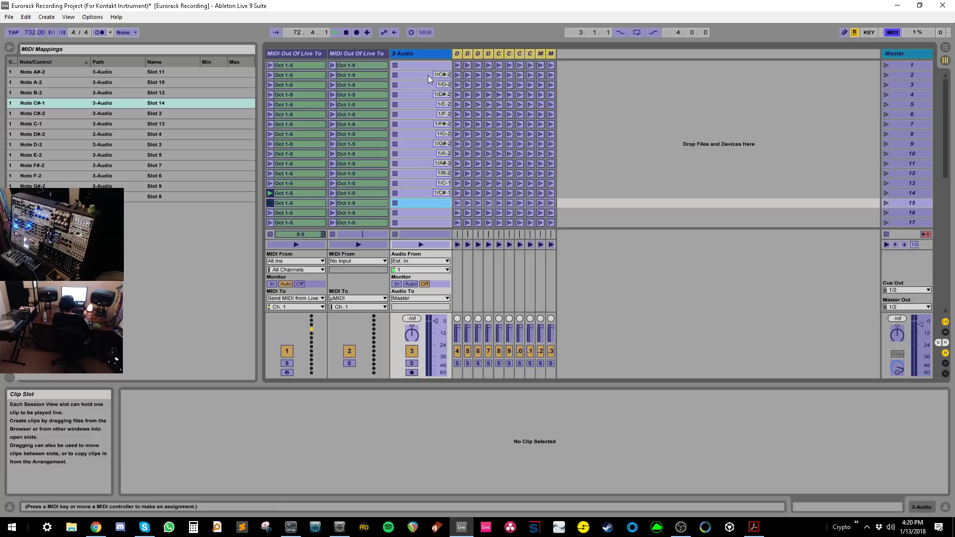
pyautogui.hotkey('ctrl', 'm')
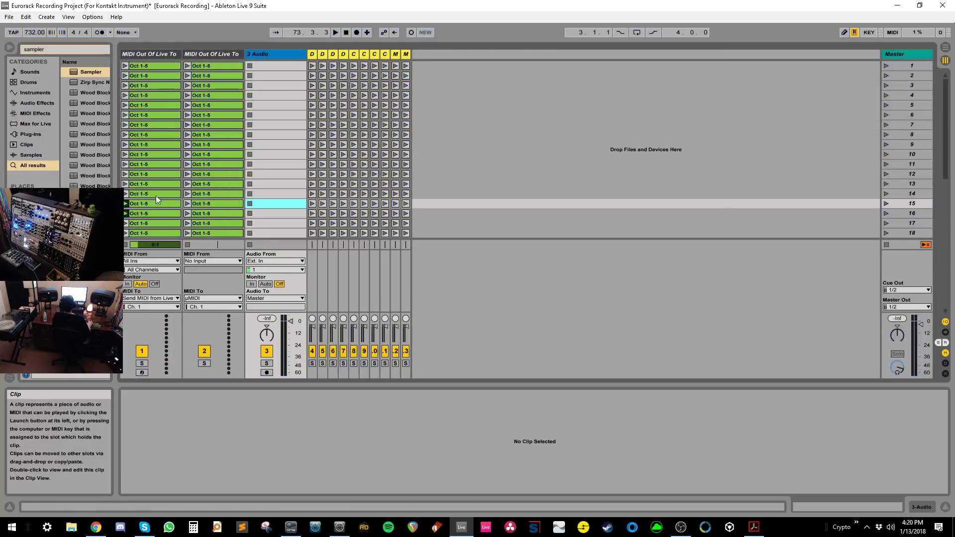
# - Launch track 1's row-3 clip and record audio takes into the armed 3 Audio track
pyautogui.click(125, 85)
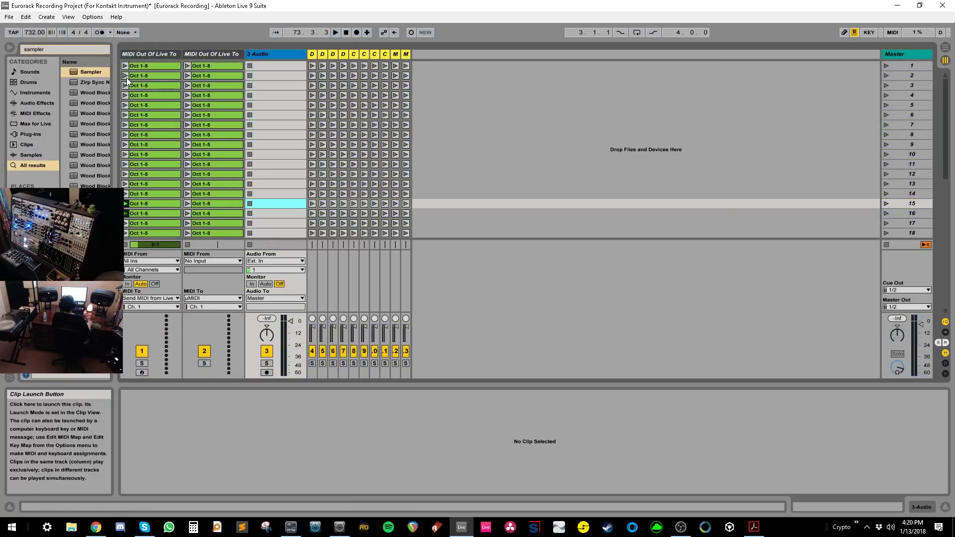
pyautogui.click(266, 372)
pyautogui.click(250, 105)
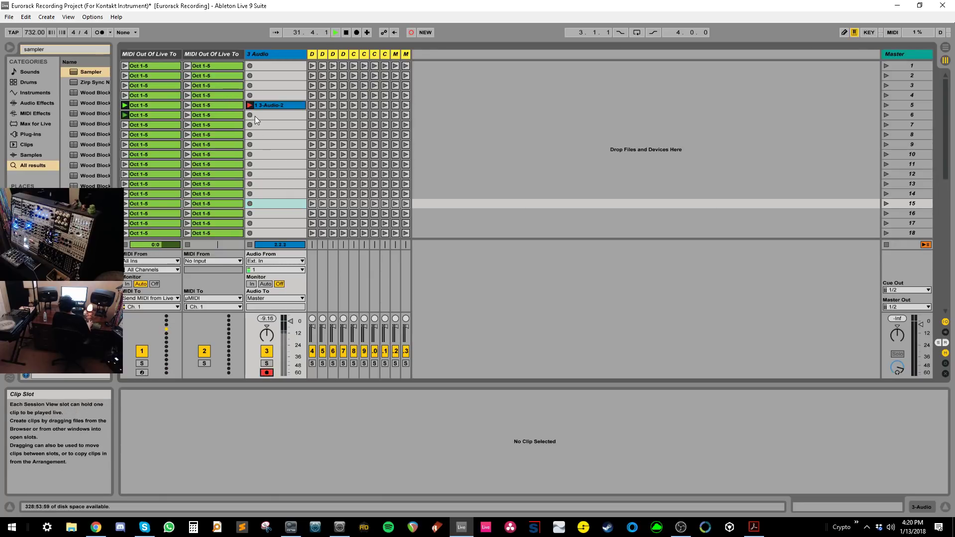
pyautogui.click(255, 115)
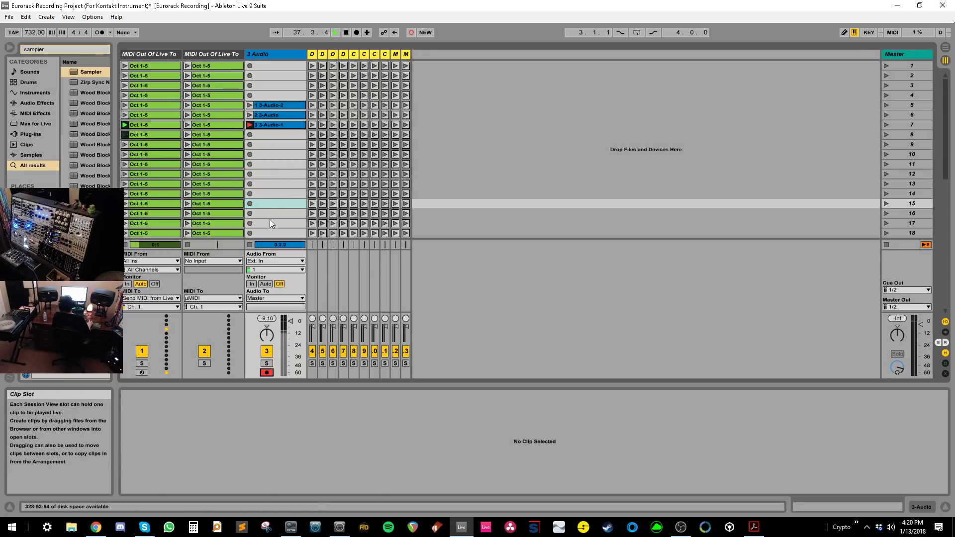
# - Disarm 3 Audio, delete its recorded takes in rows 4–9, and stop track 1's clip
pyautogui.click(267, 373)
pyautogui.moveTo(271, 145); pyautogui.dragTo(267, 96)
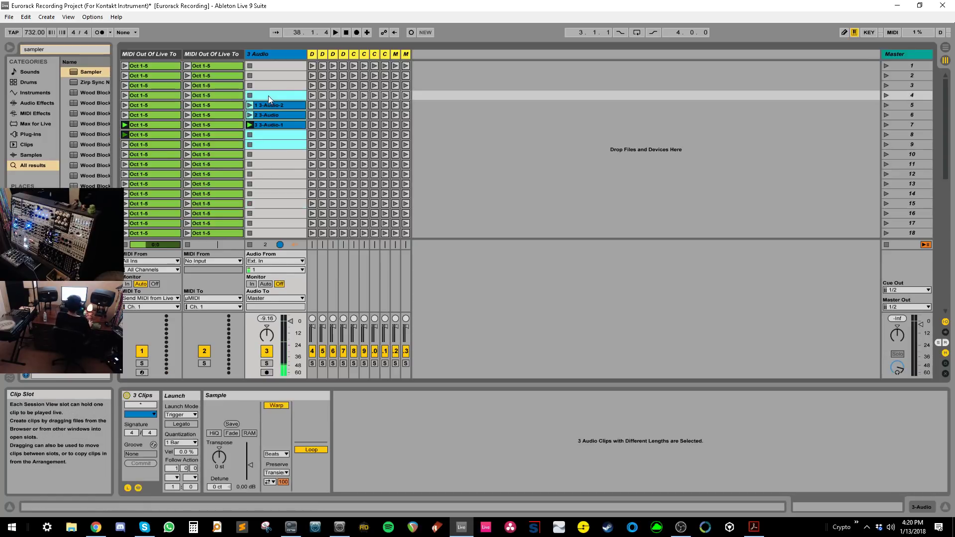
pyautogui.press('Delete')
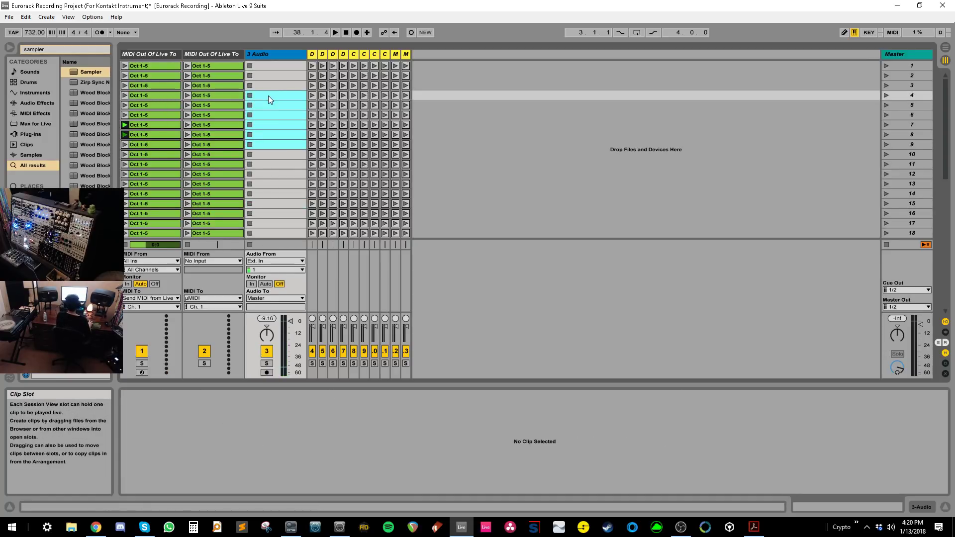
pyautogui.click(126, 245)
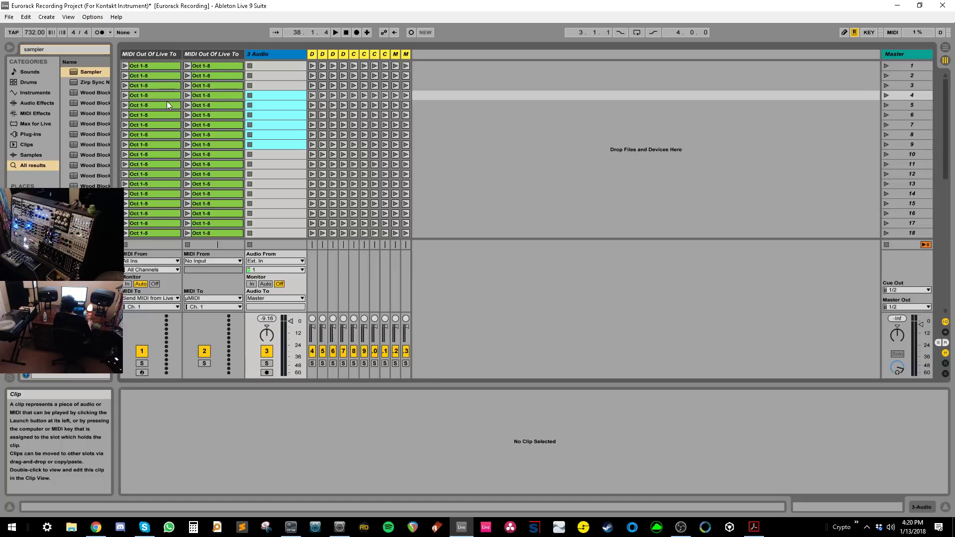
# - Check track 2's MIDI To output, keeping it set to µMIDI
pyautogui.click(217, 55)
pyautogui.click(214, 68)
pyautogui.press('Down')
pyautogui.press('Down')
pyautogui.press('Down')
pyautogui.press('Down')
pyautogui.press('Down')
pyautogui.press('Down')
pyautogui.press('Down')
pyautogui.press('Down')
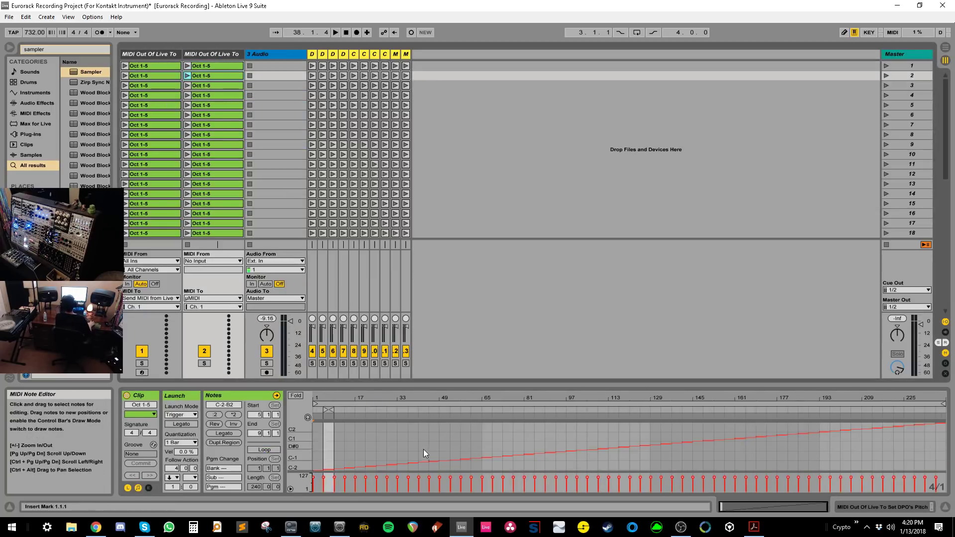
pyautogui.click(222, 297)
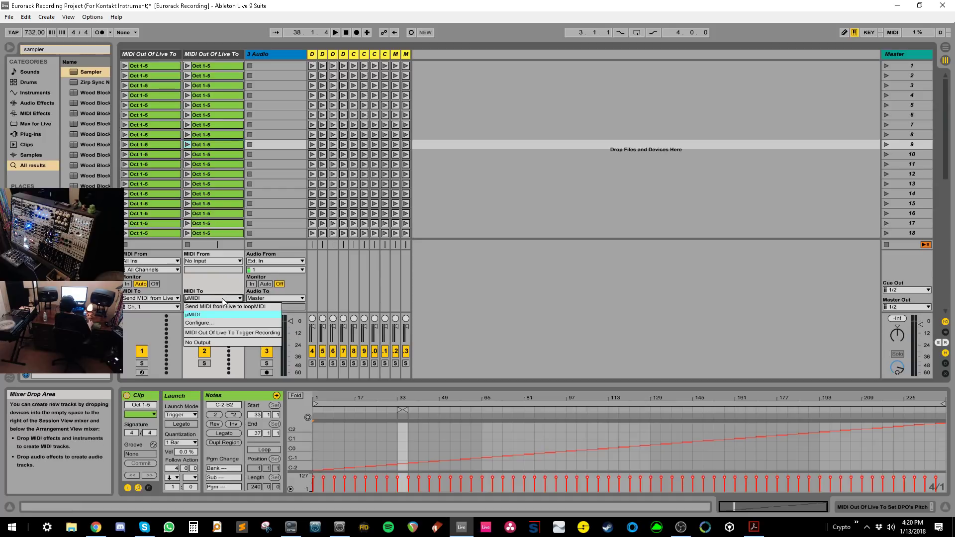
pyautogui.click(208, 315)
pyautogui.press('Right')
pyautogui.press('Down')
pyautogui.press('Down')
pyautogui.press('Down')
pyautogui.press('Down')
pyautogui.press('Down')
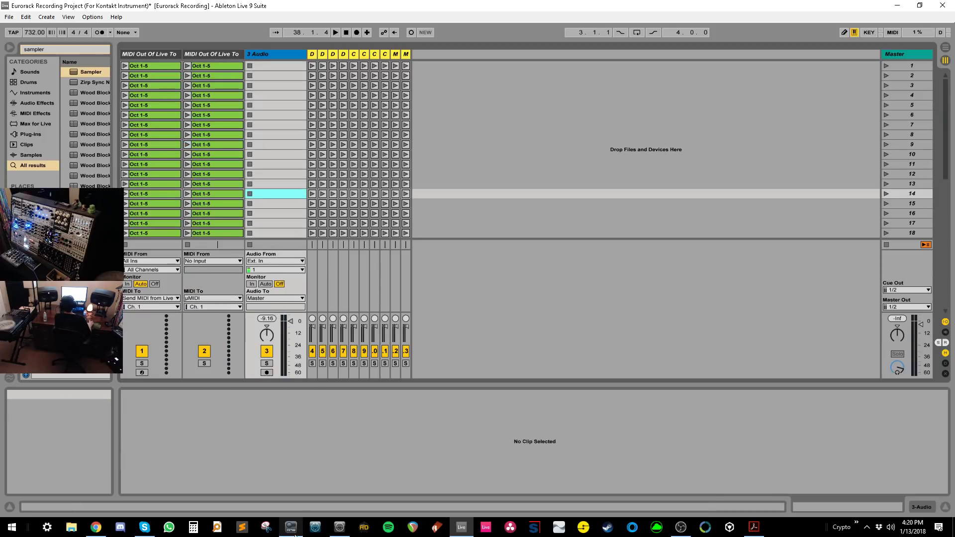
pyautogui.click(704, 527)
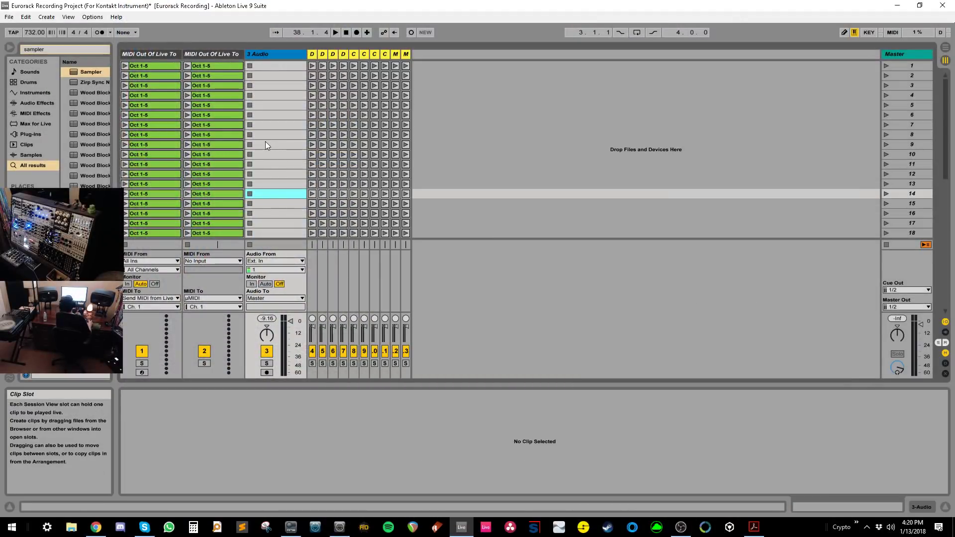
# - Arm 3 Audio with Auto monitoring and record a take while the row-2 clips play
pyautogui.click(170, 75)
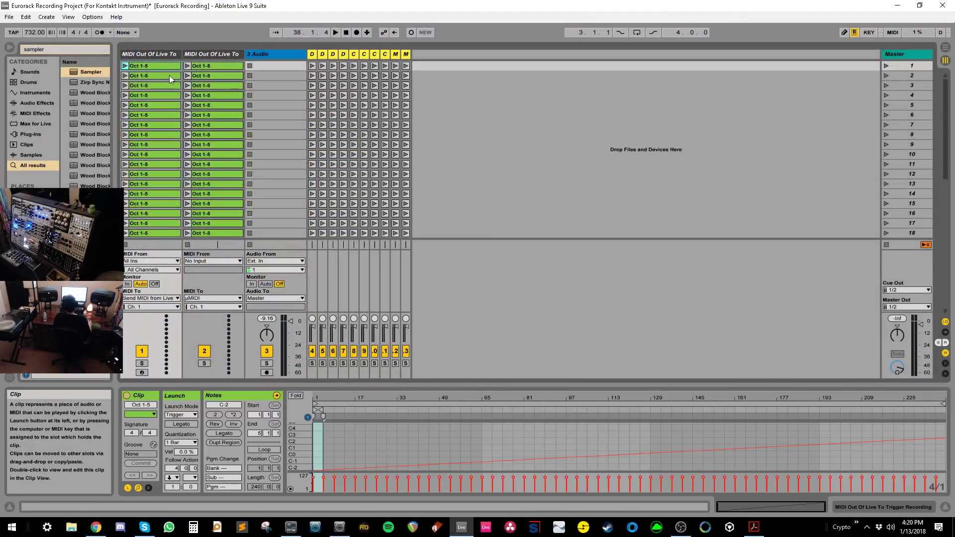
pyautogui.keyDown('shift'); pyautogui.click(209, 78); pyautogui.keyUp('shift')
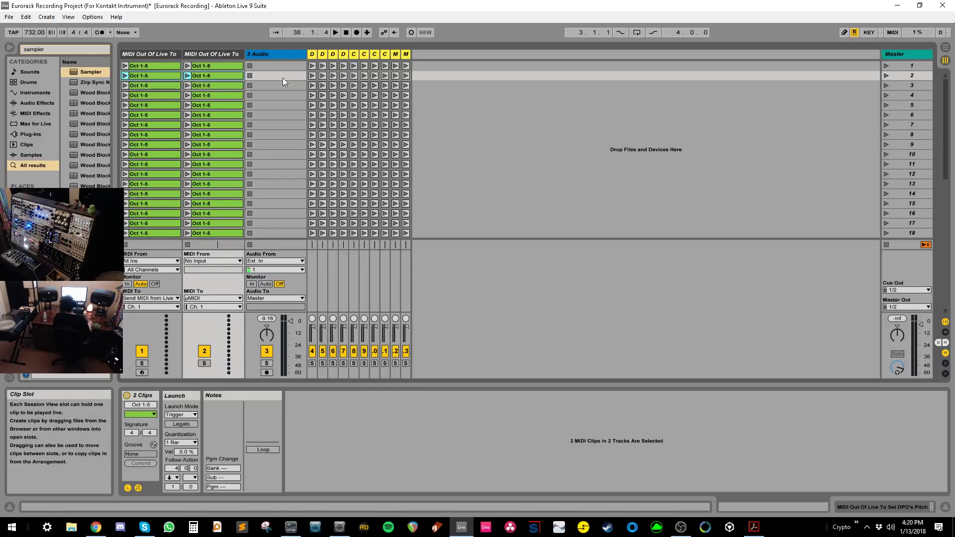
pyautogui.click(267, 372)
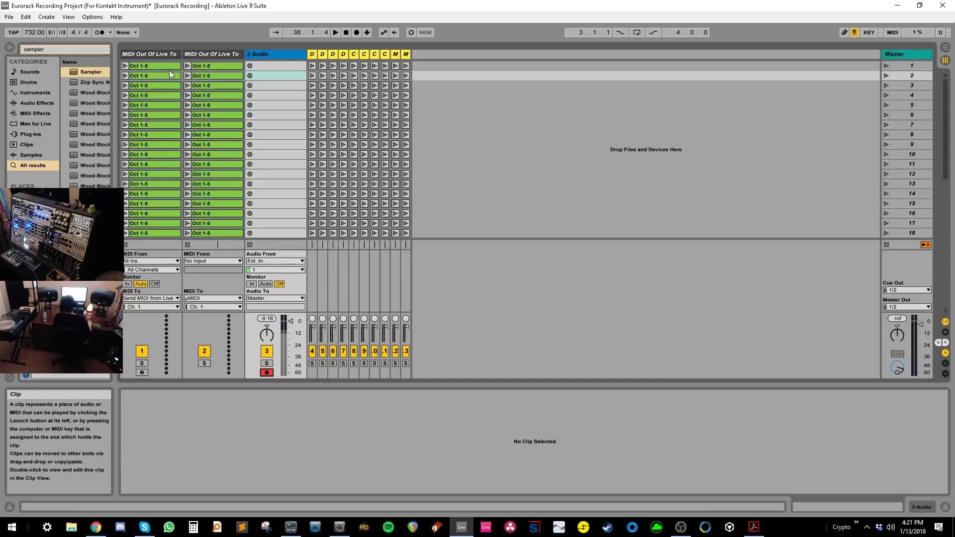
pyautogui.click(266, 285)
pyautogui.click(168, 76)
pyautogui.keyDown('shift'); pyautogui.click(201, 77); pyautogui.keyUp('shift')
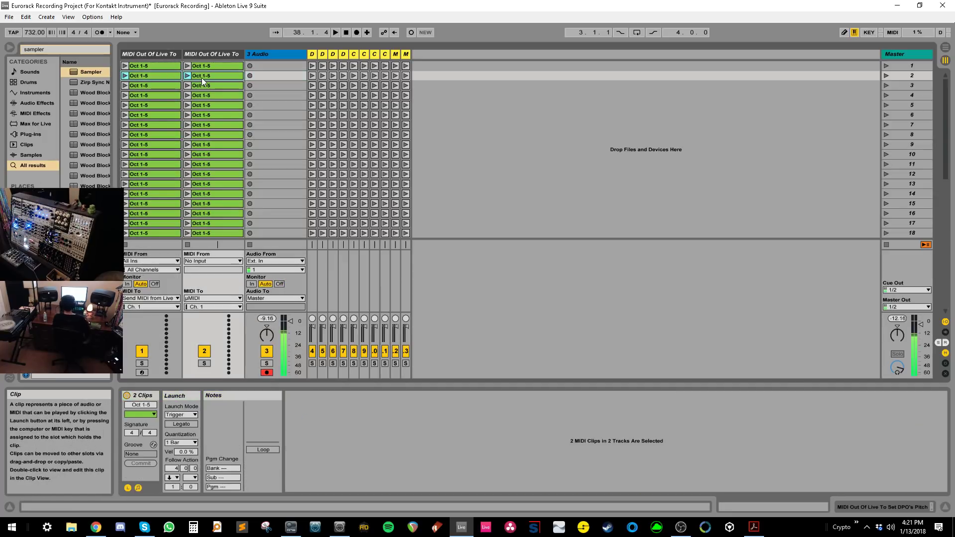
pyautogui.press('Return')
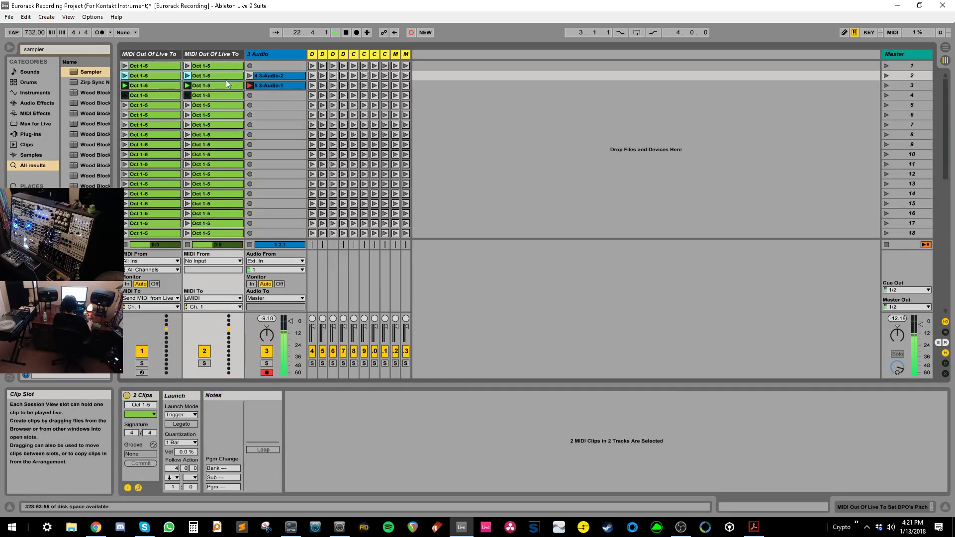
# - Raise the tempo to 908, end recording, delete the six takes, and open MIDI preferences
pyautogui.moveTo(35, 32); pyautogui.dragTo(34, 21)
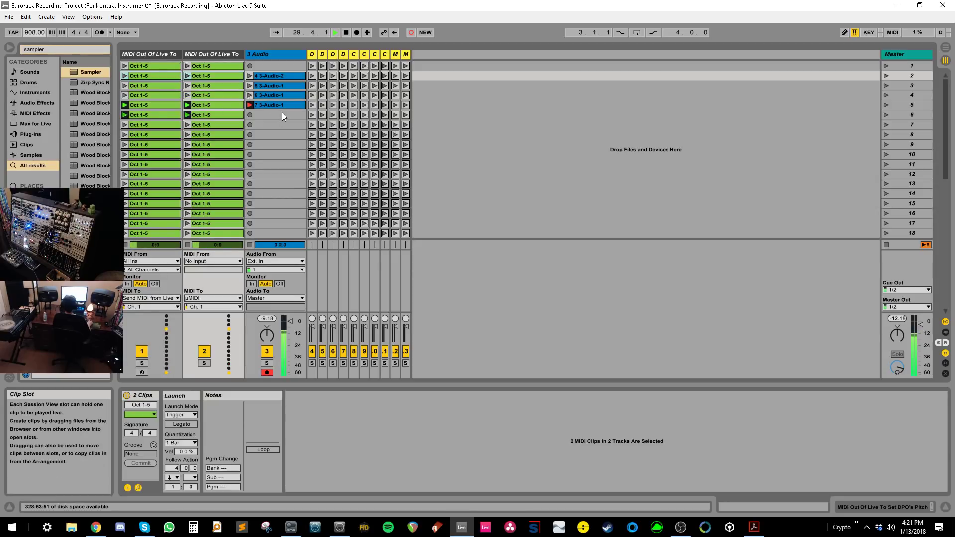
pyautogui.click(267, 372)
pyautogui.moveTo(267, 162); pyautogui.dragTo(278, 63)
pyautogui.press('Delete')
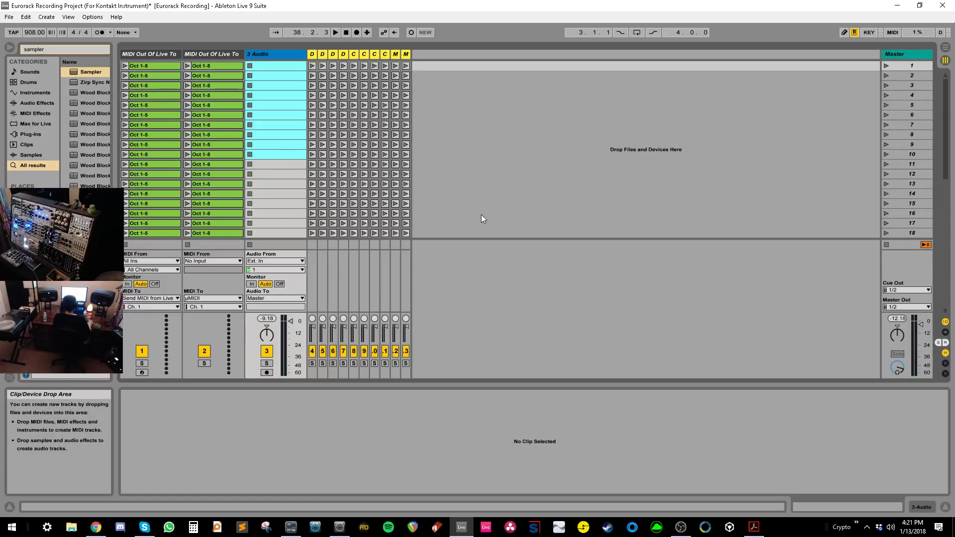
pyautogui.hotkey('ctrl', ',')
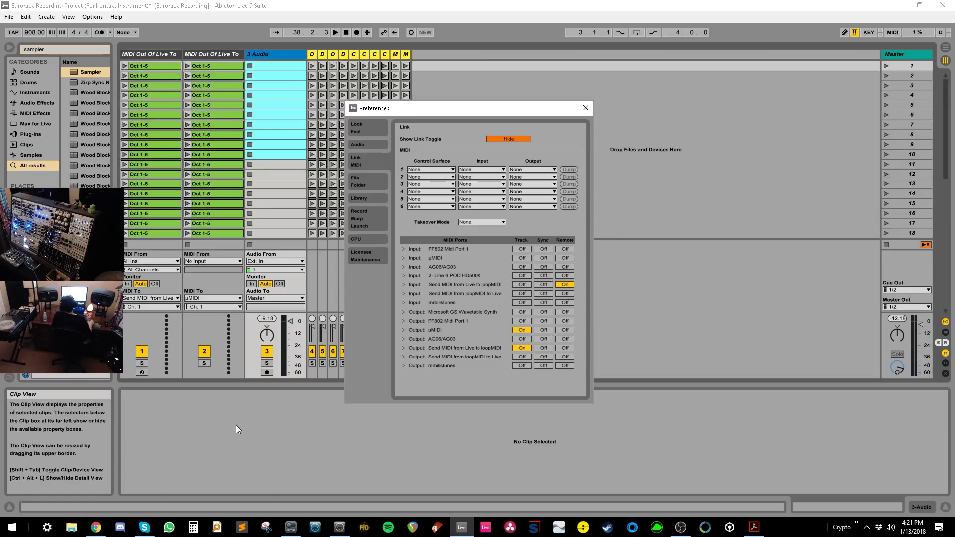
pyautogui.click(96, 528)
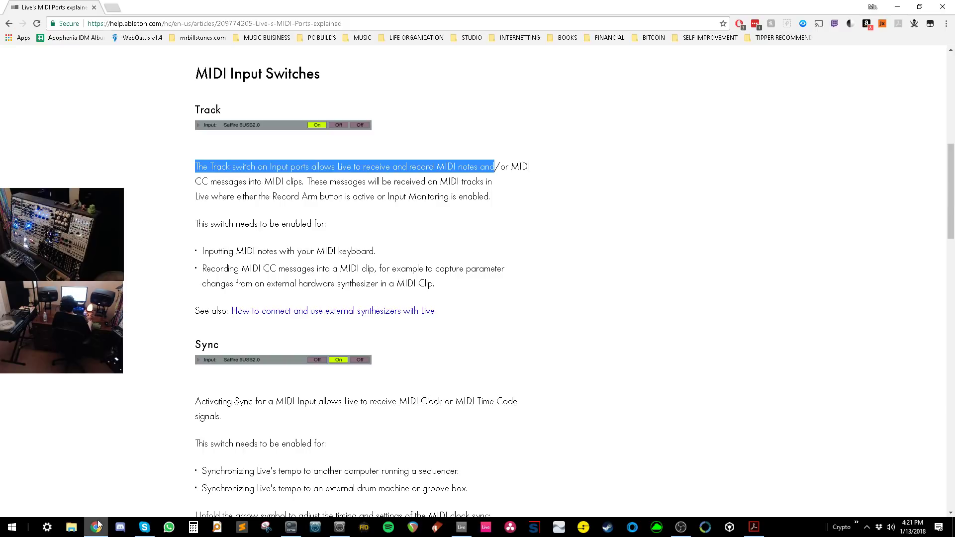
pyautogui.scroll(-12, 260, 312)
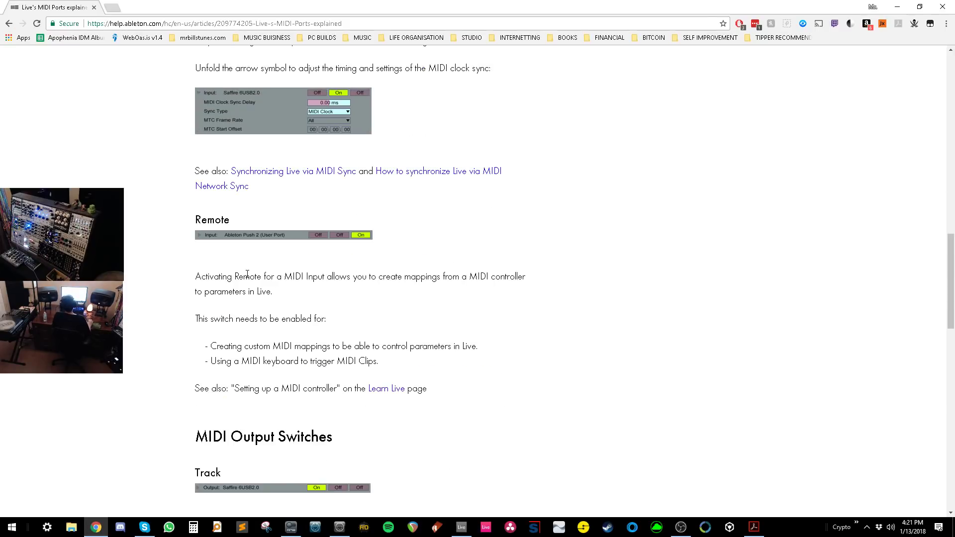
pyautogui.moveTo(227, 277); pyautogui.dragTo(530, 283)
pyautogui.moveTo(280, 295); pyautogui.dragTo(202, 281)
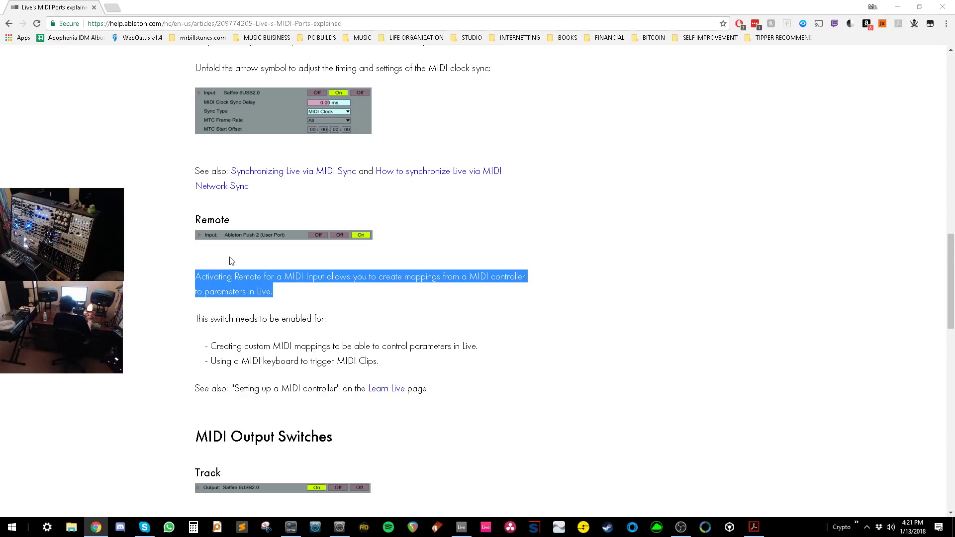
pyautogui.hotkey('alt', 'Tab')
pyautogui.click(279, 69)
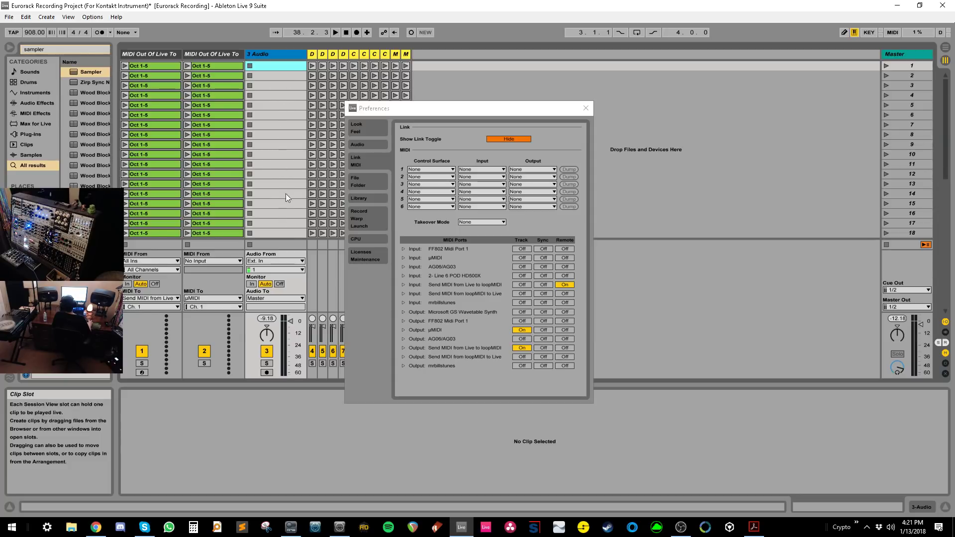
# - Close Preferences and launch track 1's row-3 clip
pyautogui.click(563, 286)
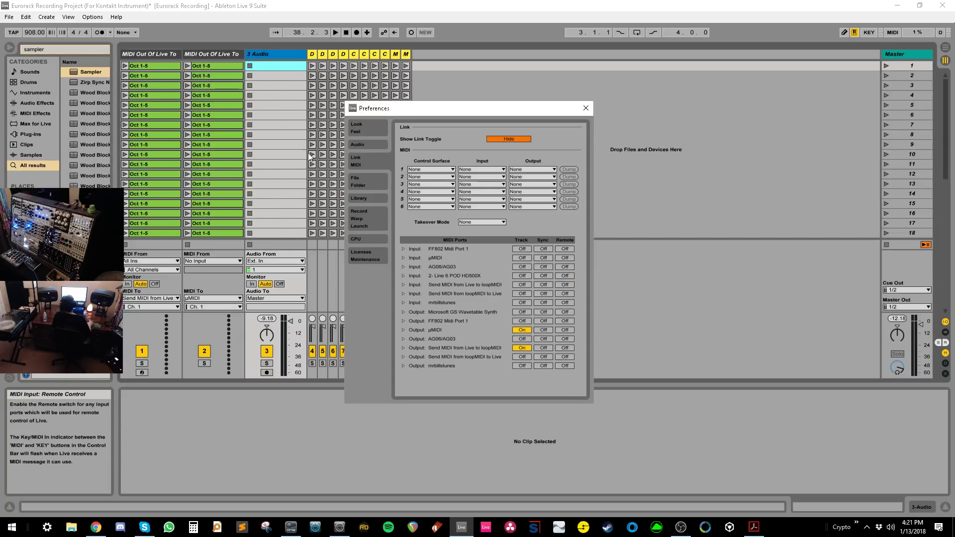
pyautogui.click(257, 116)
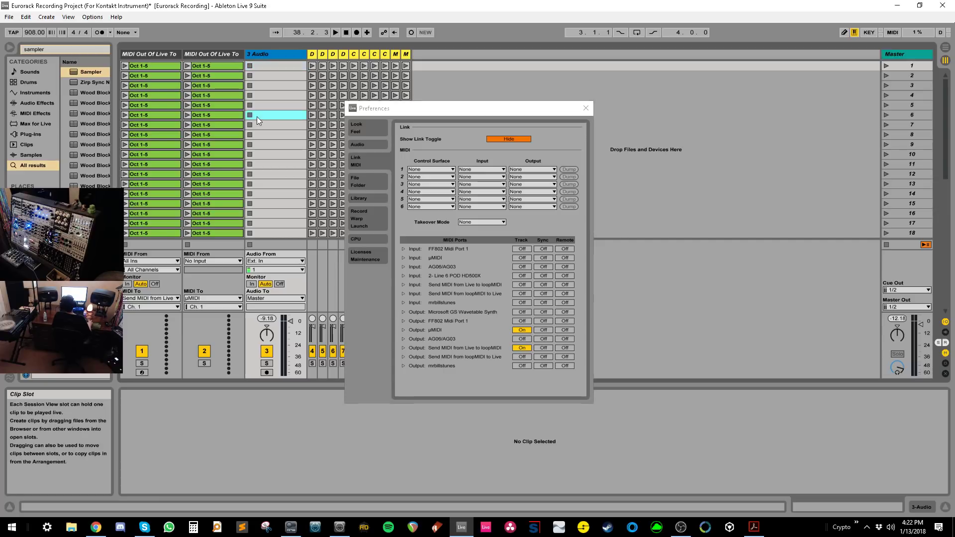
pyautogui.click(581, 110)
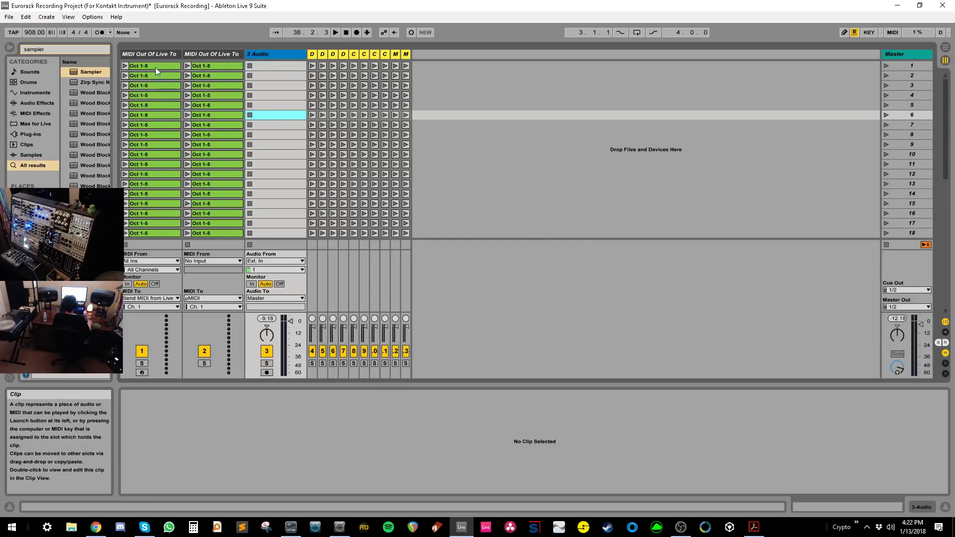
pyautogui.click(125, 85)
# - In MIDI Map Mode, select every note mapping in the mappings list and delete them
pyautogui.hotkey('ctrl', 'm')
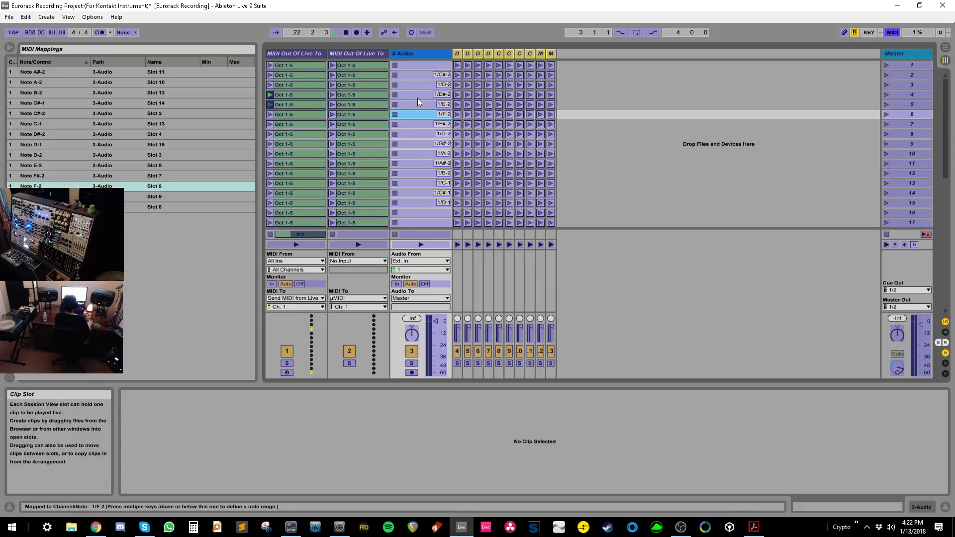
pyautogui.hotkey('ctrl', 'm')
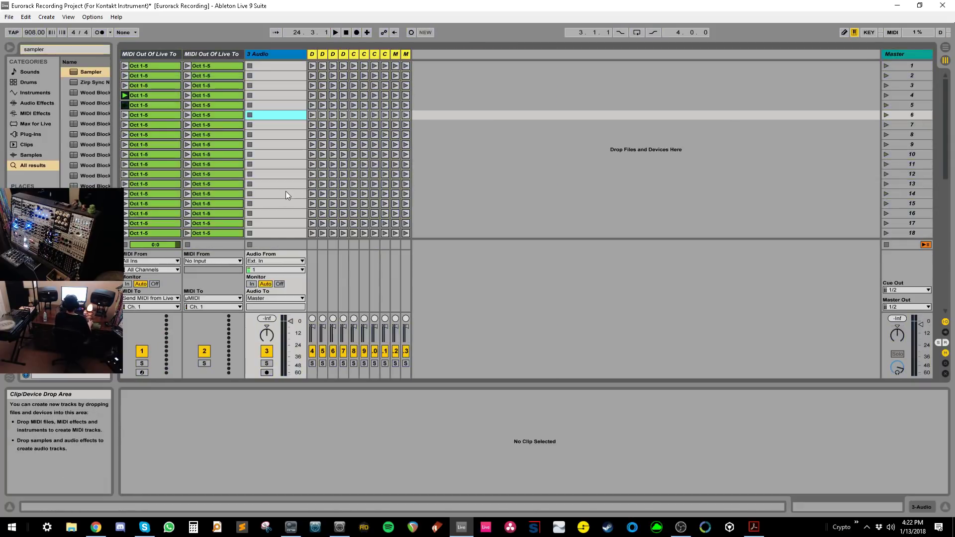
pyautogui.hotkey('ctrl', 'm')
pyautogui.click(431, 214)
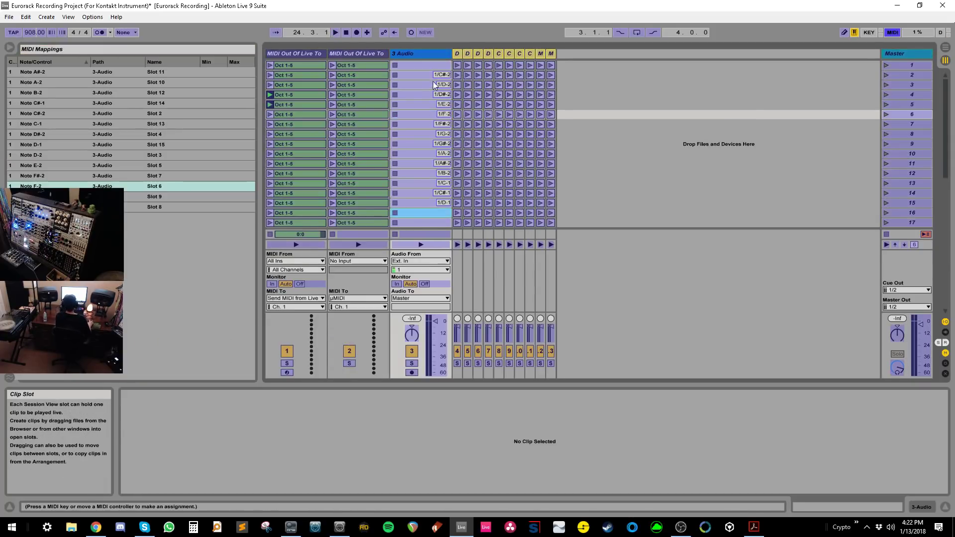
pyautogui.click(431, 200)
pyautogui.click(224, 198)
pyautogui.hotkey('ctrl', 'a')
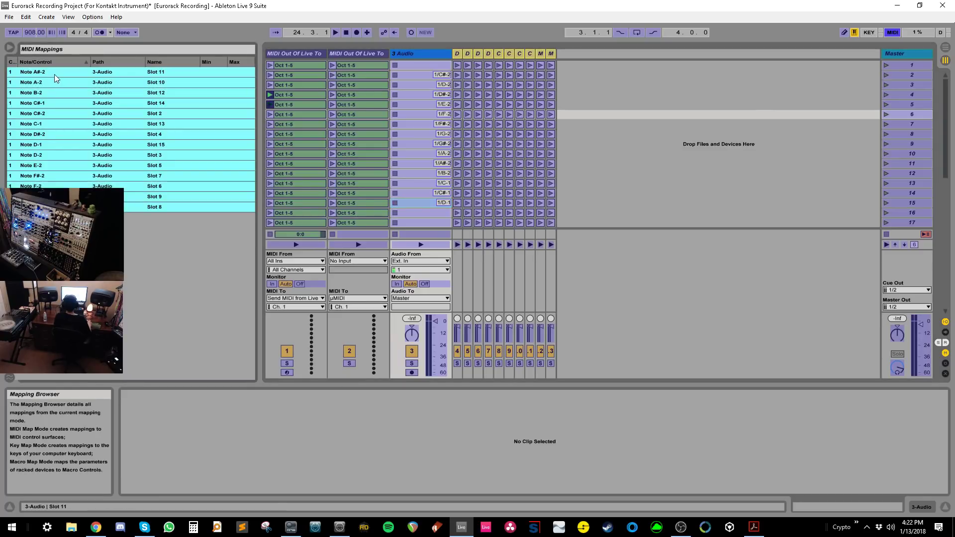
pyautogui.press('Delete')
# - Toggle MIDI Map Mode and step down through the empty 3 Audio slots
pyautogui.click(305, 95)
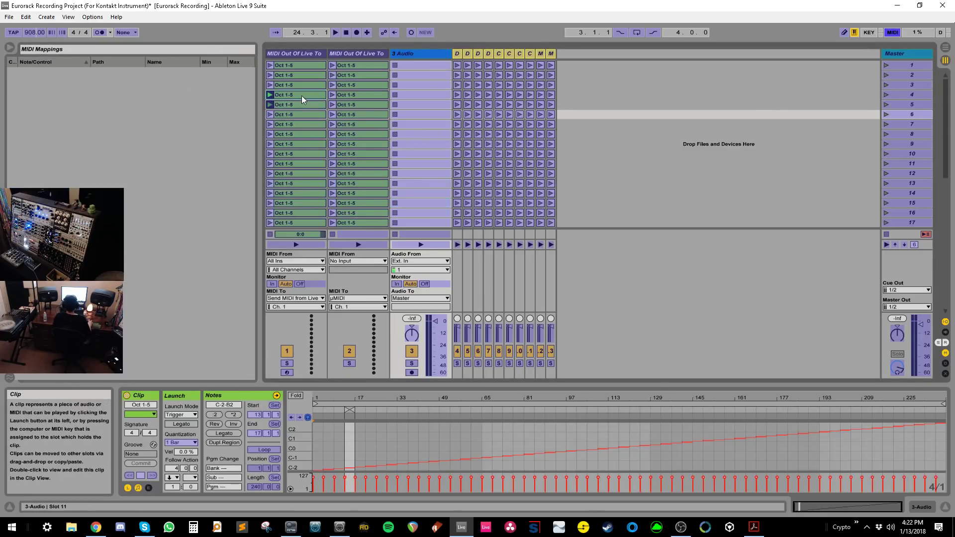
pyautogui.hotkey('ctrl', 'm')
pyautogui.hotkey('ctrl', 'm')
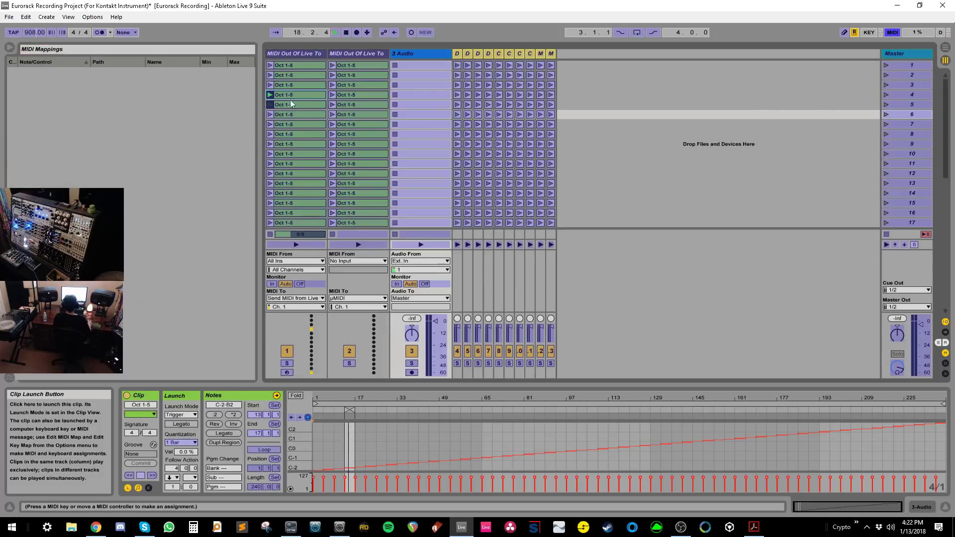
pyautogui.click(421, 114)
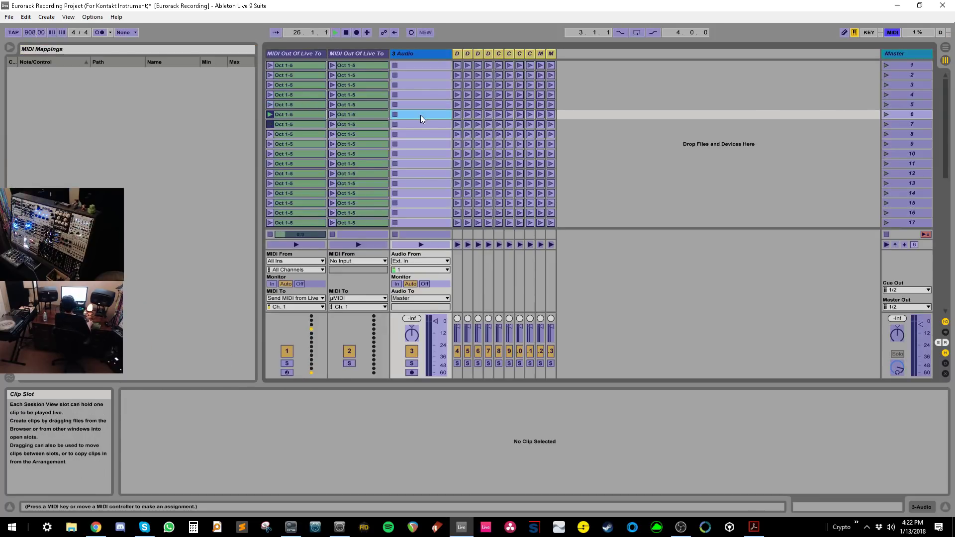
pyautogui.press('Down')
pyautogui.press('Down')
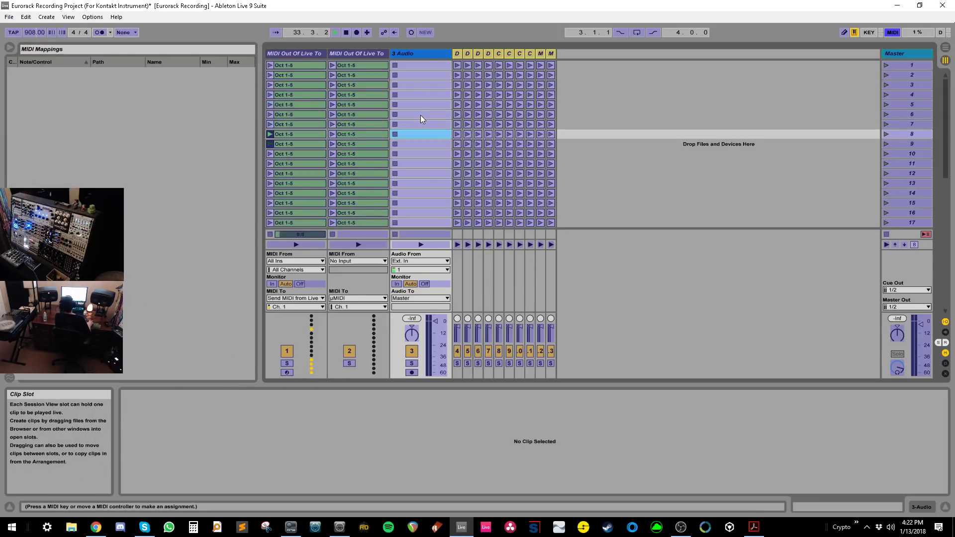
pyautogui.press('Down')
# - Exit MIDI Map Mode, keep loopMIDI Track output on, enable loopMIDI input Remote, and close Preferences
pyautogui.hotkey('ctrl', 'm')
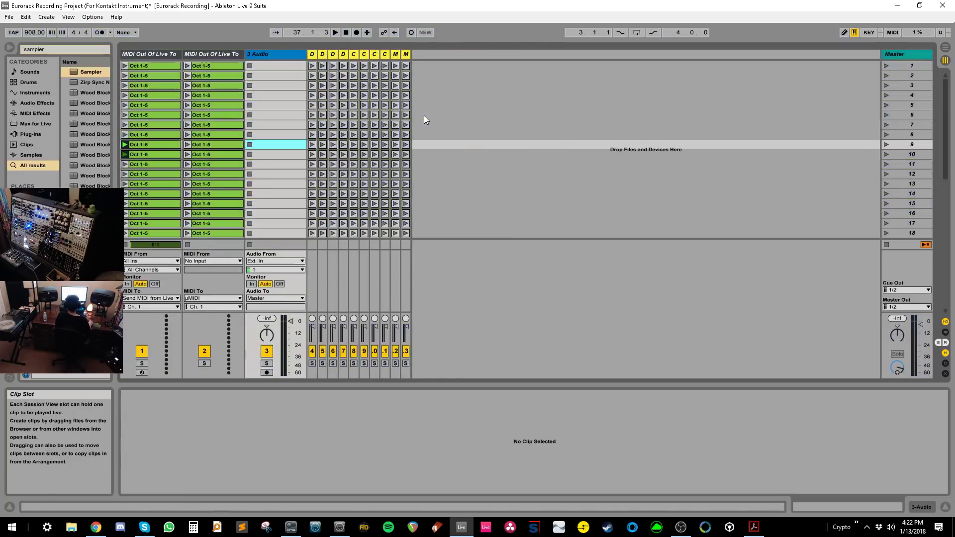
pyautogui.hotkey('ctrl', ',')
pyautogui.click(522, 348)
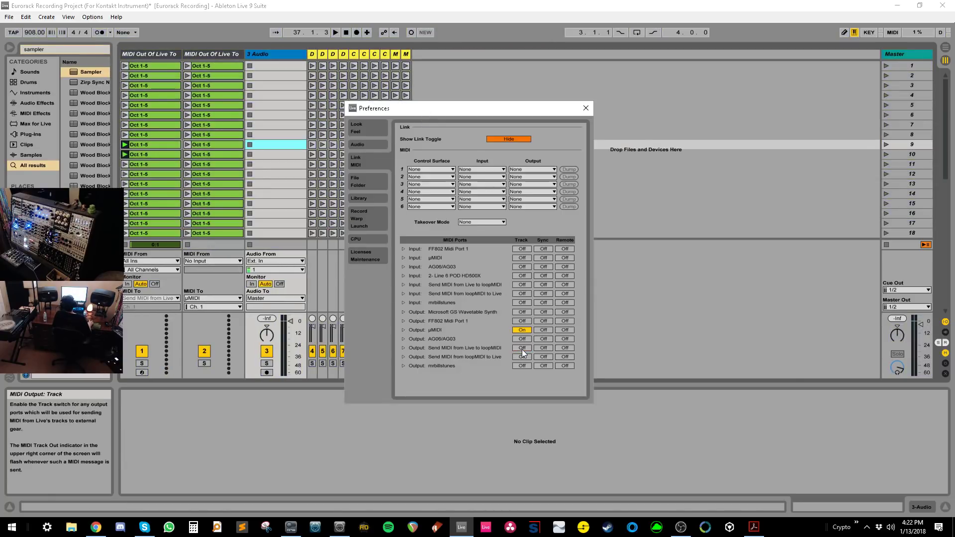
pyautogui.click(522, 348)
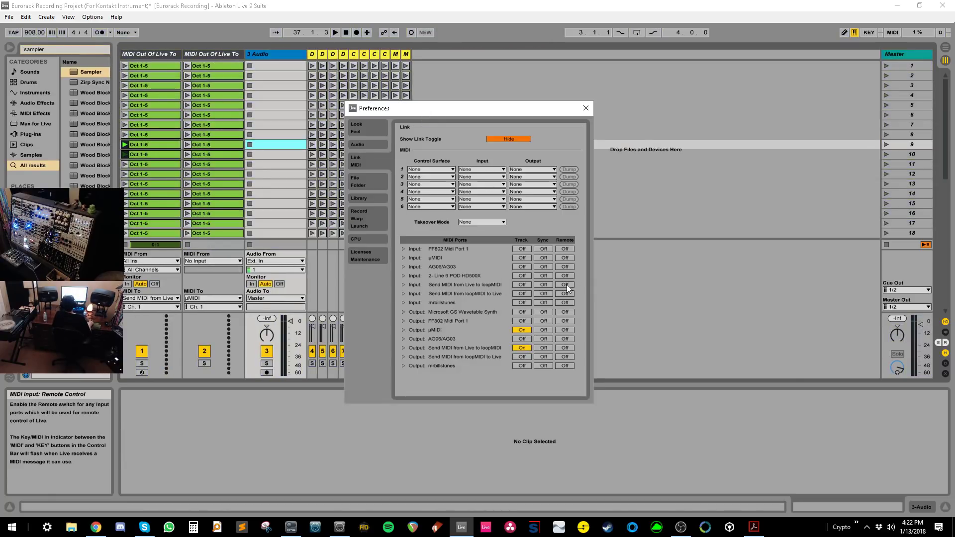
pyautogui.click(567, 285)
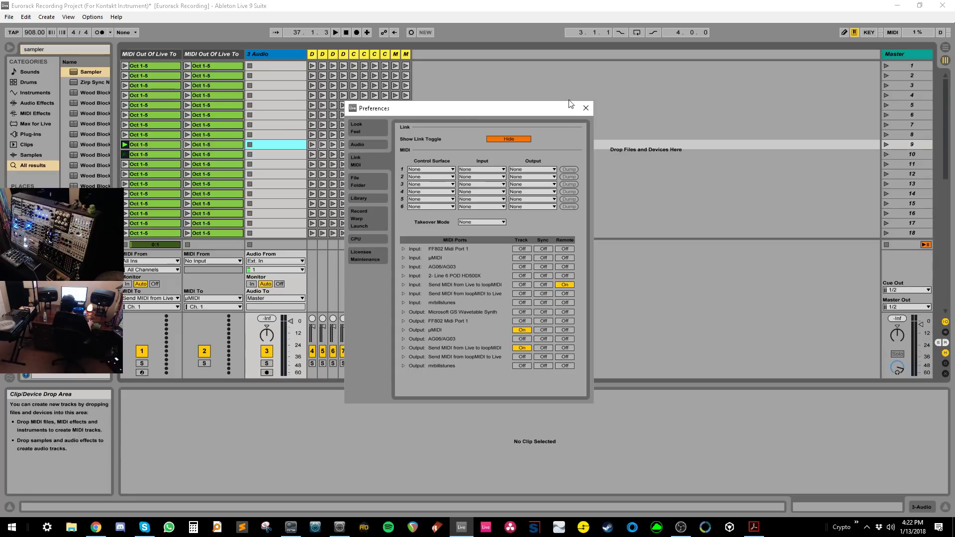
pyautogui.click(585, 109)
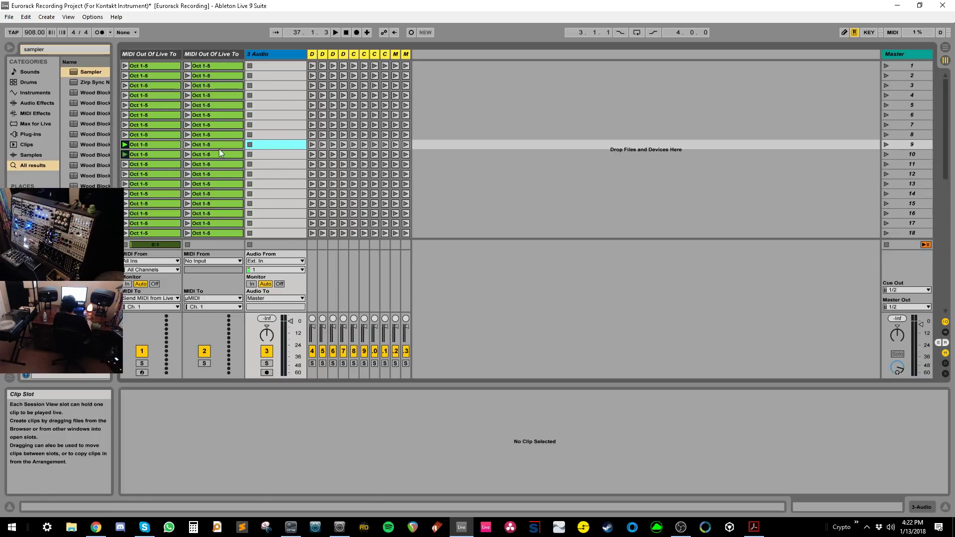
# - Select the ten DPO and Chord recording tracks, D through M
pyautogui.scroll(-1, 273, 150)
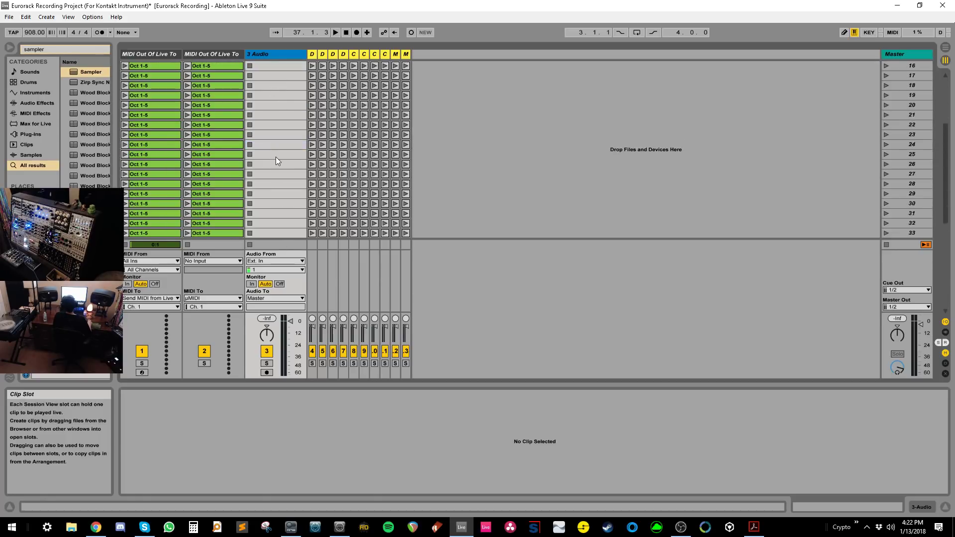
pyautogui.scroll(1, 272, 151)
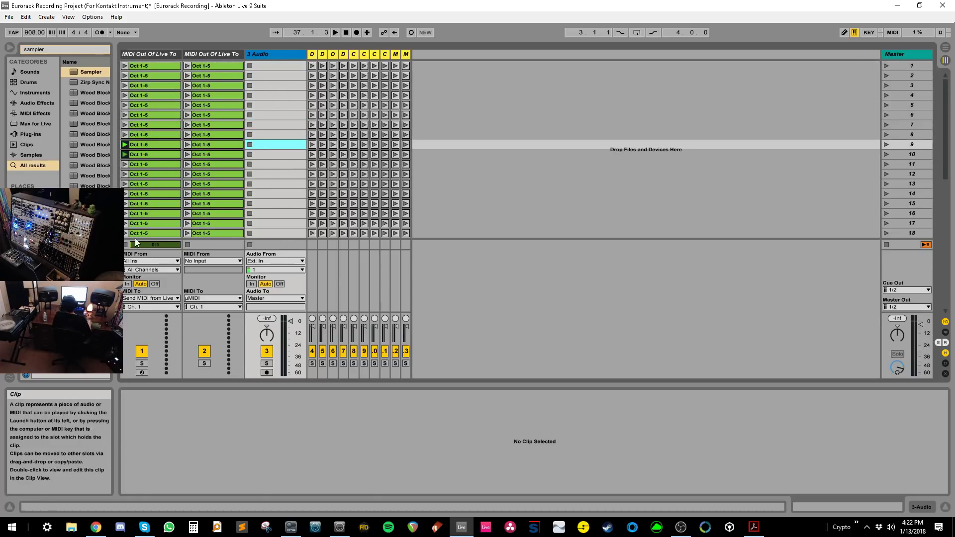
pyautogui.click(226, 104)
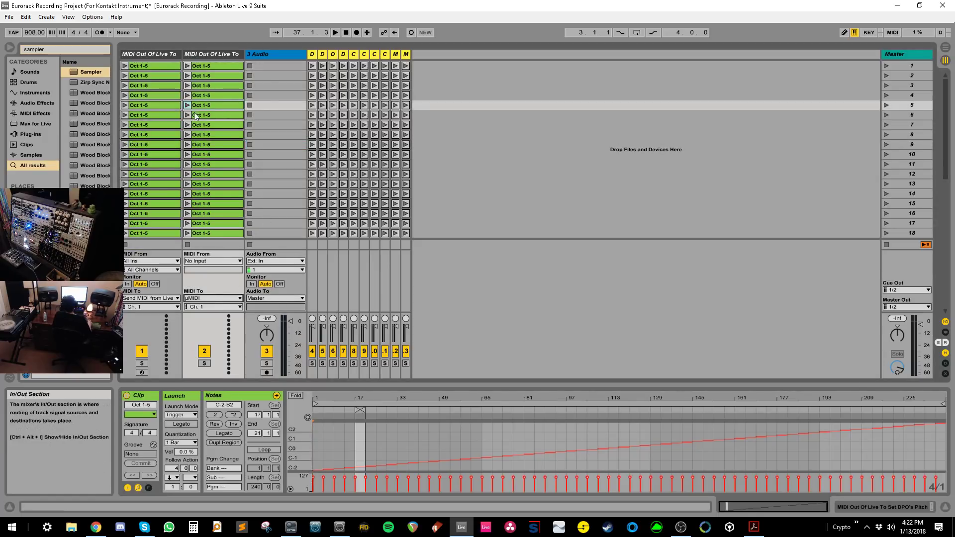
pyautogui.click(160, 65)
pyautogui.scroll(-15, 281, 79)
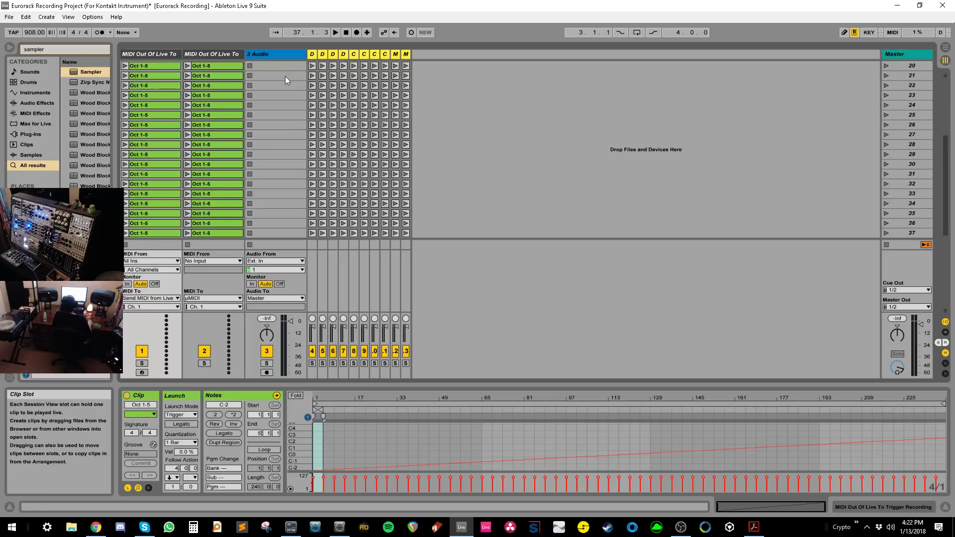
pyautogui.click(313, 54)
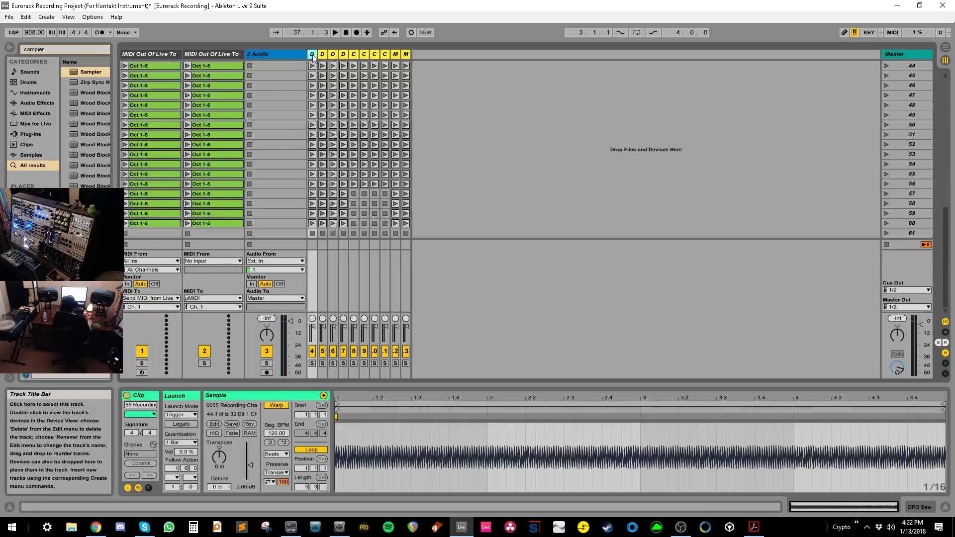
pyautogui.keyDown('shift'); pyautogui.click(406, 55); pyautogui.keyUp('shift')
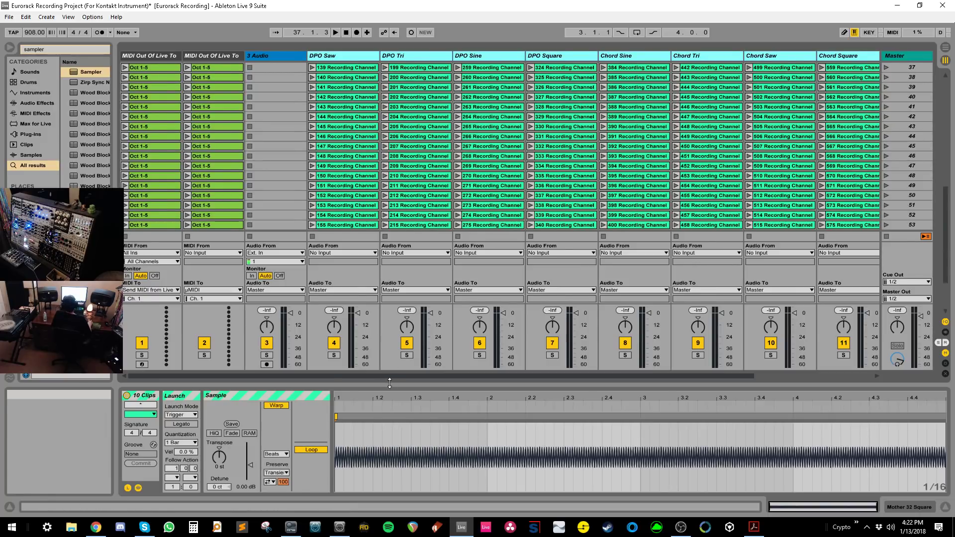
# - Widen the selected tracks to full width and open the first Oct 1-5 clip's details
pyautogui.moveTo(389, 374); pyautogui.dragTo(389, 492)
pyautogui.scroll(10, 214, 178)
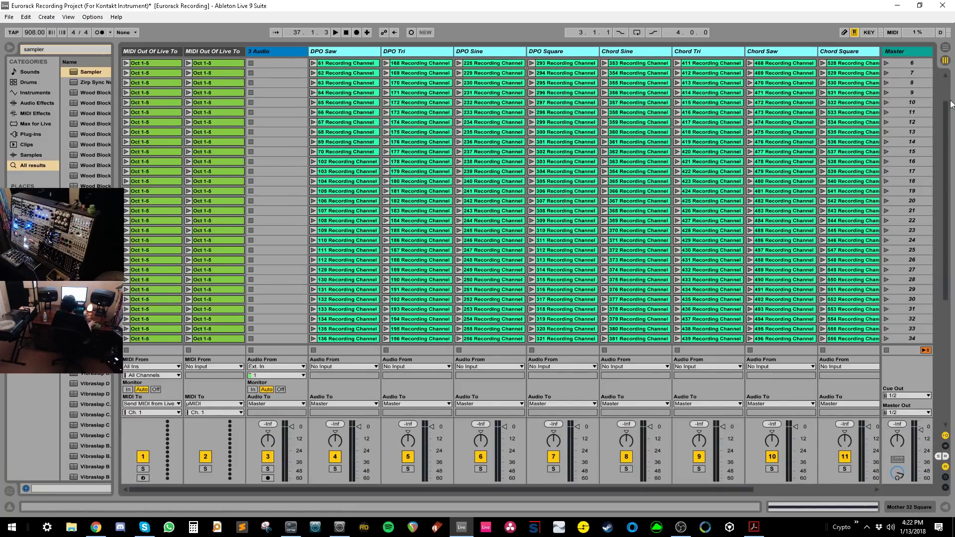
pyautogui.doubleClick(149, 63)
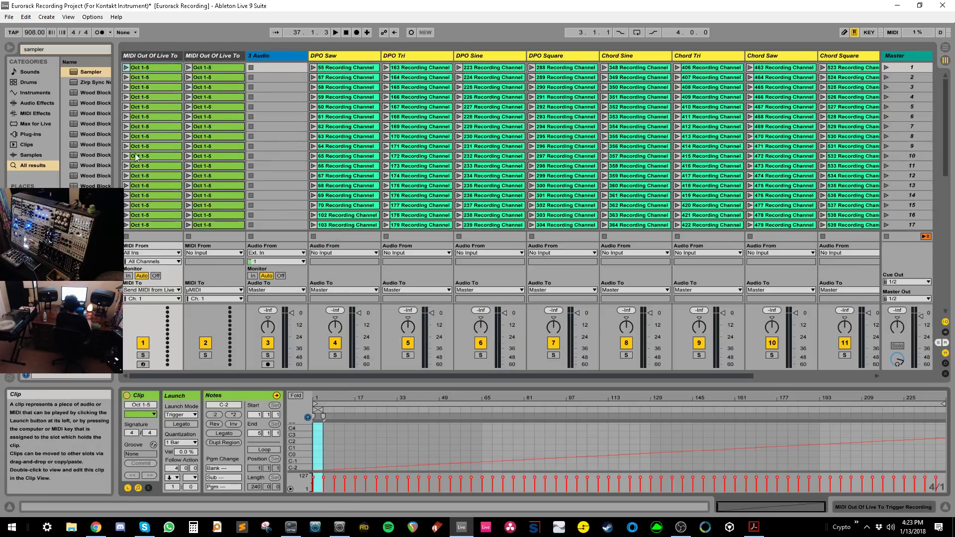
# - Launch the fourth clip, then give the sixth clip a Previous follow action after 4.0.0
pyautogui.click(147, 87)
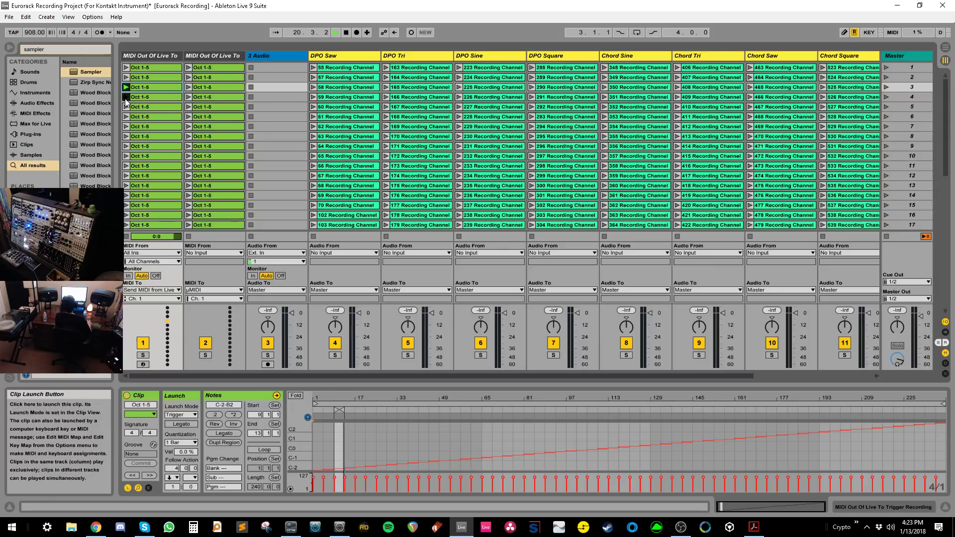
pyautogui.click(126, 98)
pyautogui.click(137, 119)
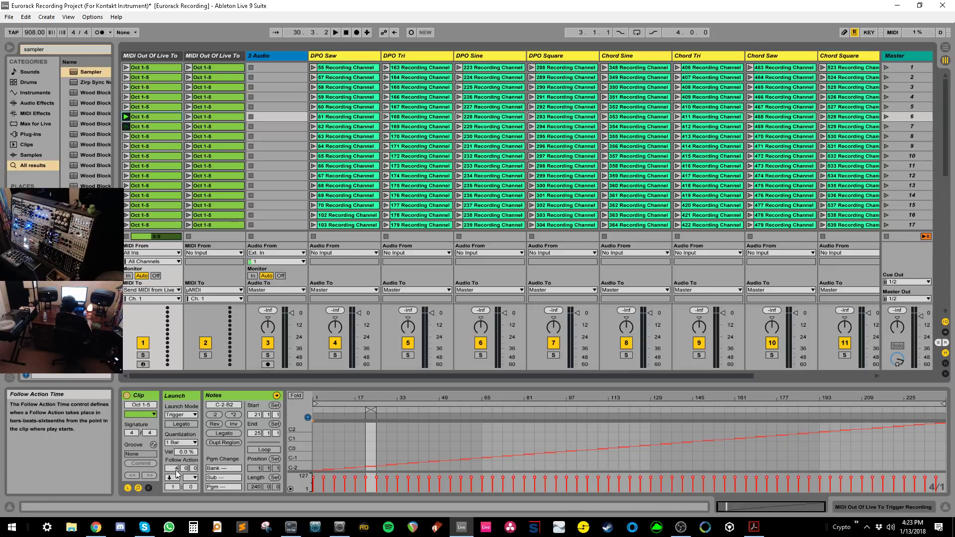
pyautogui.click(175, 468)
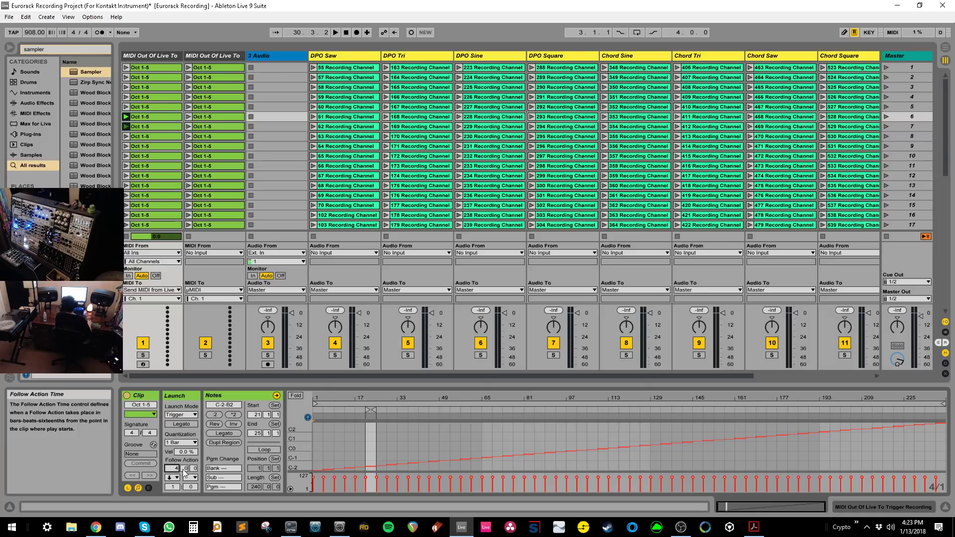
pyautogui.click(173, 477)
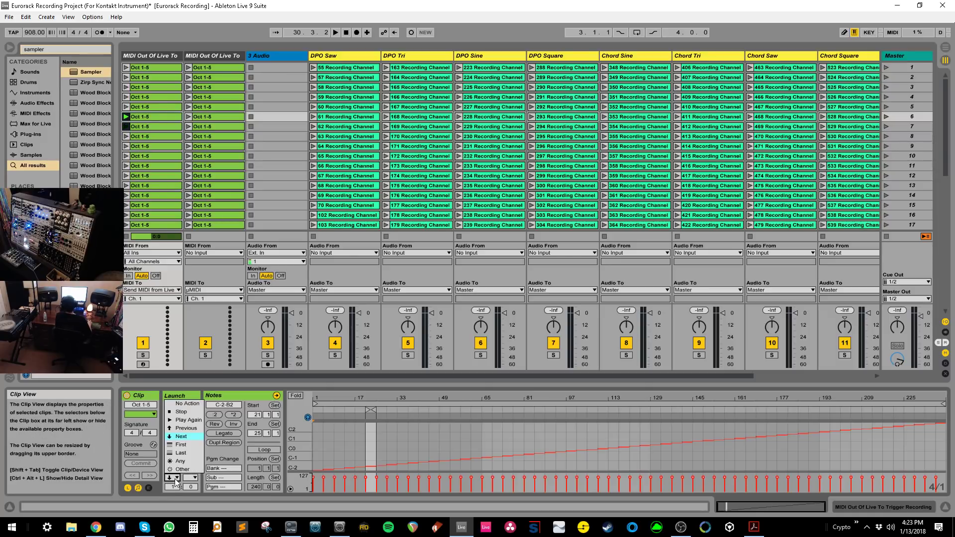
pyautogui.click(181, 429)
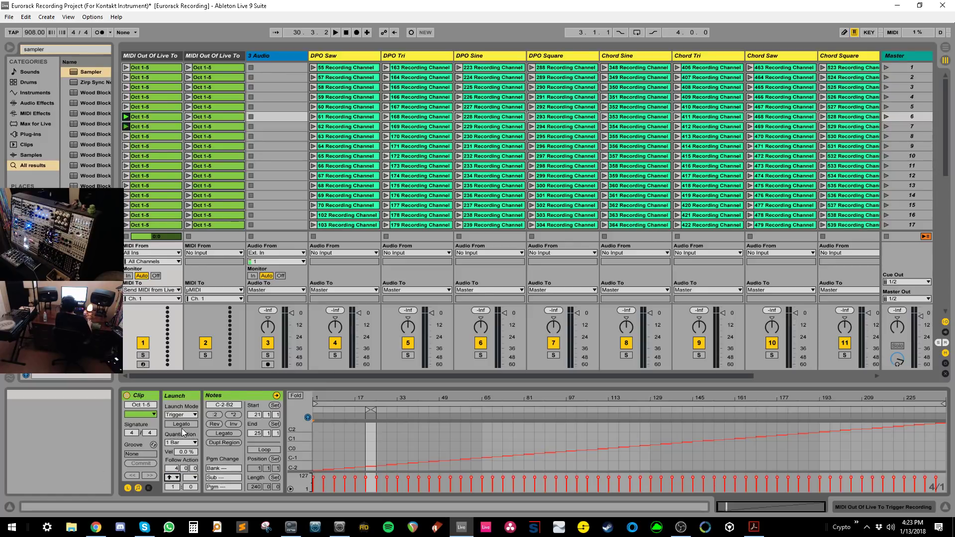
# - Colour the row-6 and row-5 Oct 1-5 clips of the first MIDI track red
pyautogui.click(146, 116)
pyautogui.rightClick(152, 116)
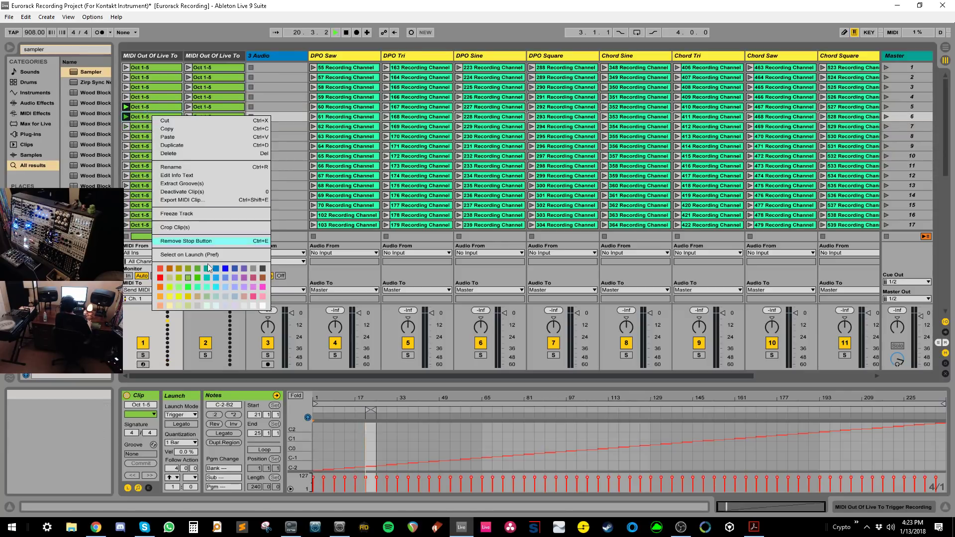
pyautogui.click(153, 276)
pyautogui.rightClick(144, 107)
pyautogui.click(148, 269)
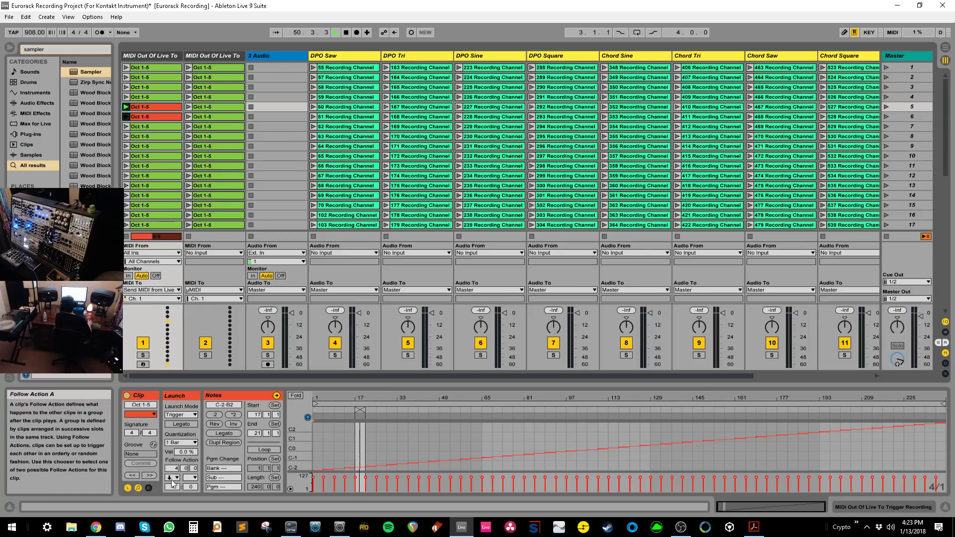
pyautogui.click(140, 117)
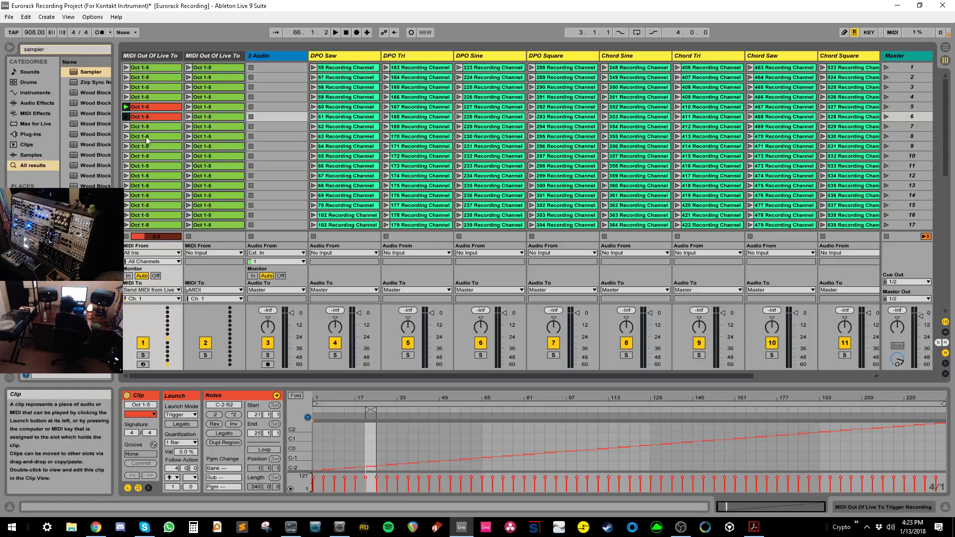
pyautogui.click(148, 70)
# - Set clips through scene 59 to follow Next, scene 60 to Stop, and tempo to 999 BPM
pyautogui.scroll(-15, 170, 145)
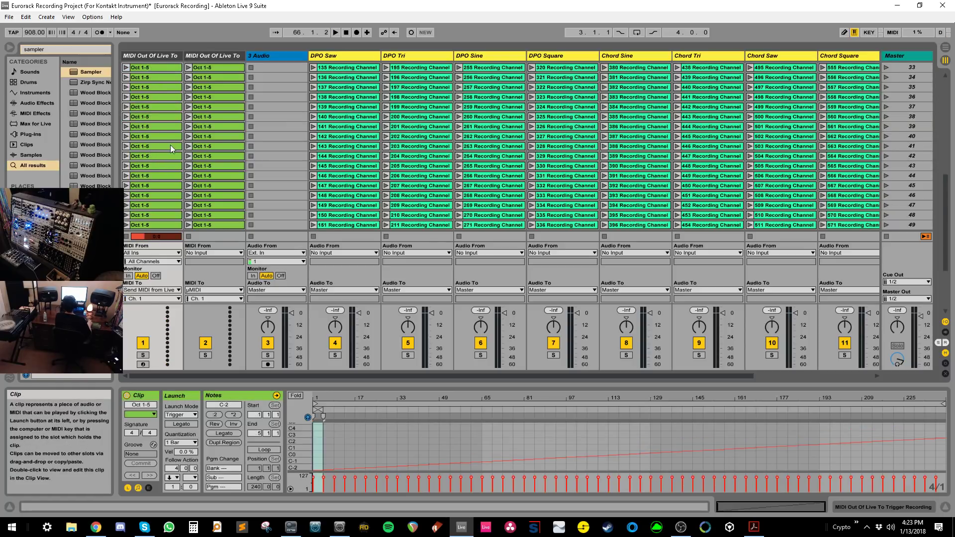
pyautogui.keyDown('shift'); pyautogui.click(156, 205); pyautogui.keyUp('shift')
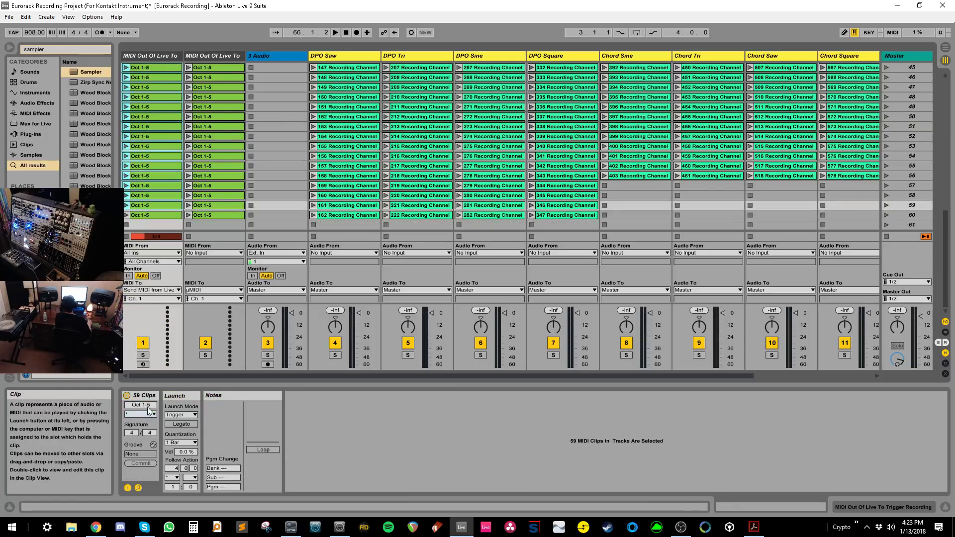
pyautogui.click(175, 479)
pyautogui.click(178, 448)
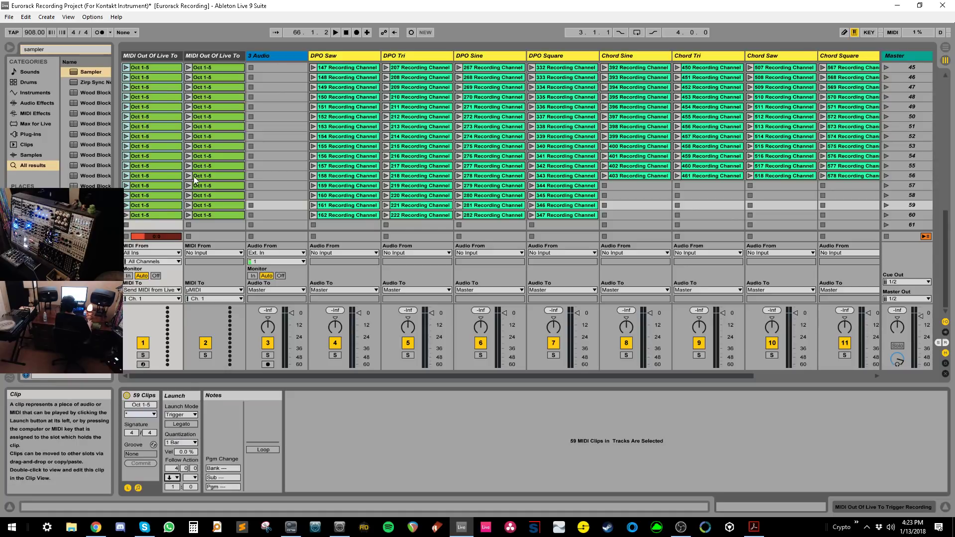
pyautogui.click(145, 215)
pyautogui.click(171, 477)
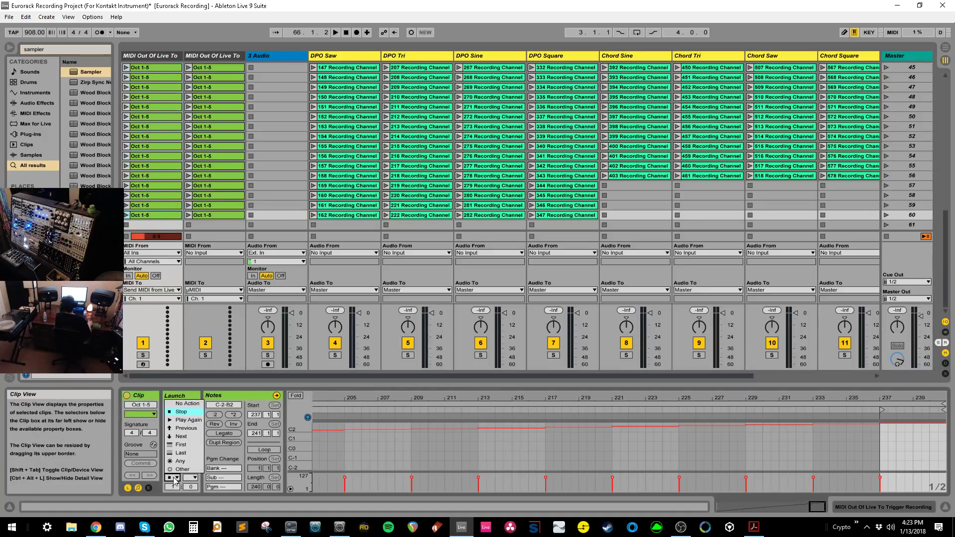
pyautogui.click(181, 413)
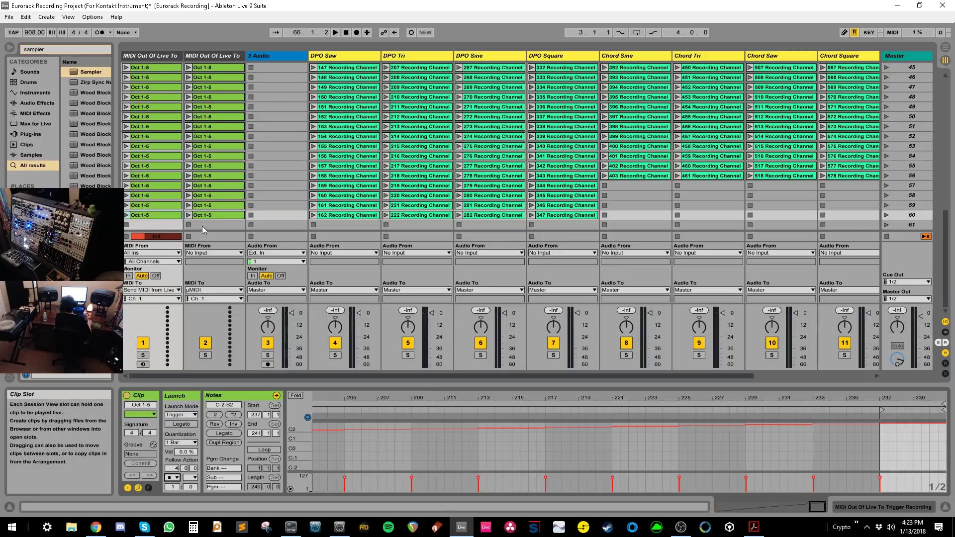
pyautogui.moveTo(35, 33); pyautogui.dragTo(35, 10)
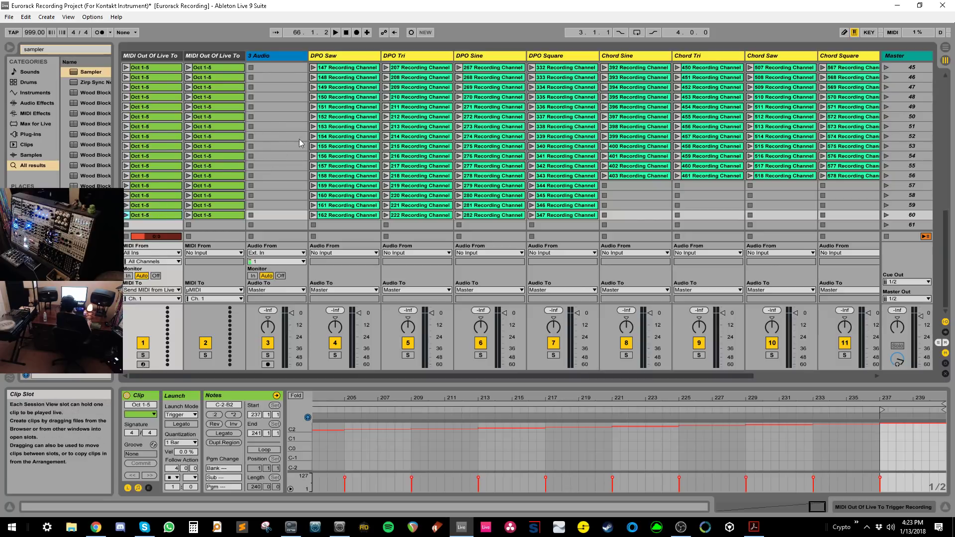
# - Inspect the 153 Recording Channel clip's waveform, then hide the track routing section
pyautogui.click(348, 126)
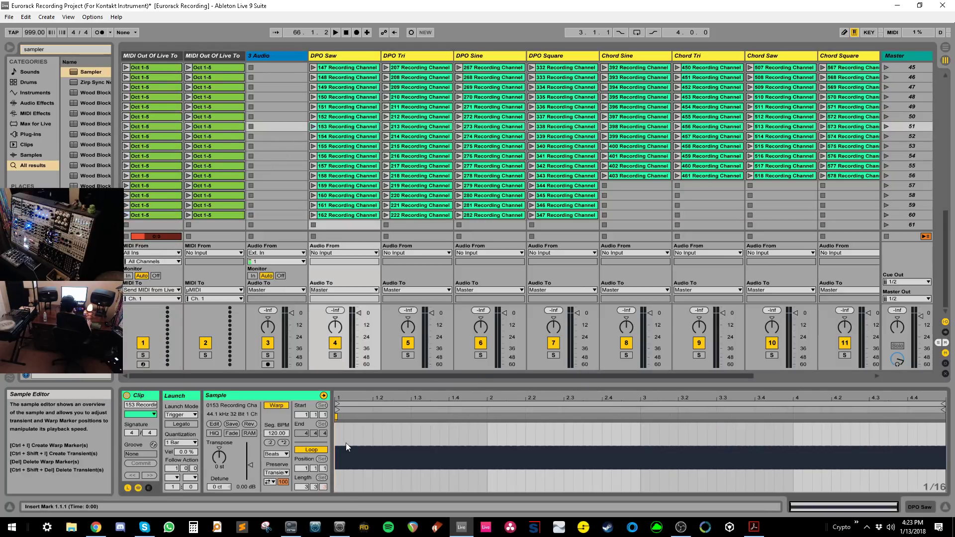
pyautogui.moveTo(336, 443); pyautogui.dragTo(945, 446)
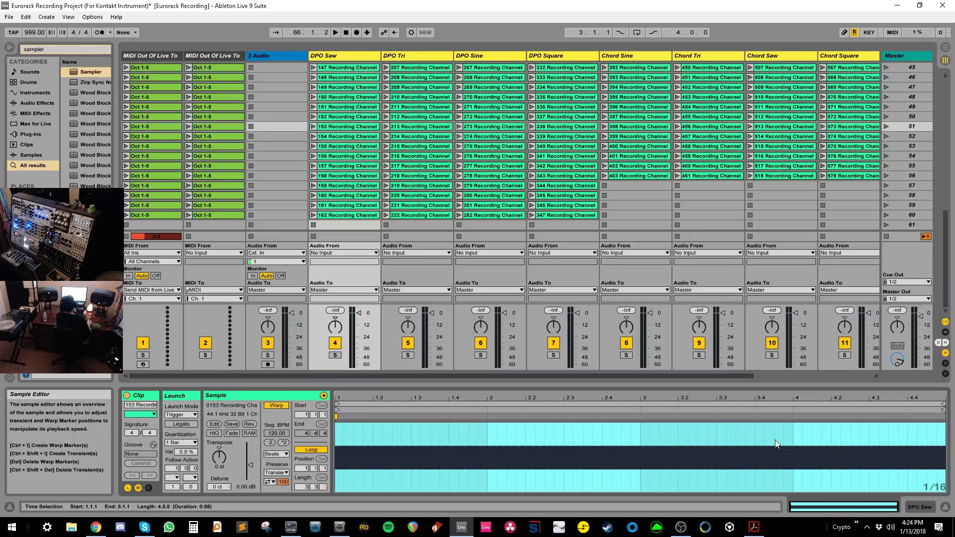
pyautogui.click(289, 216)
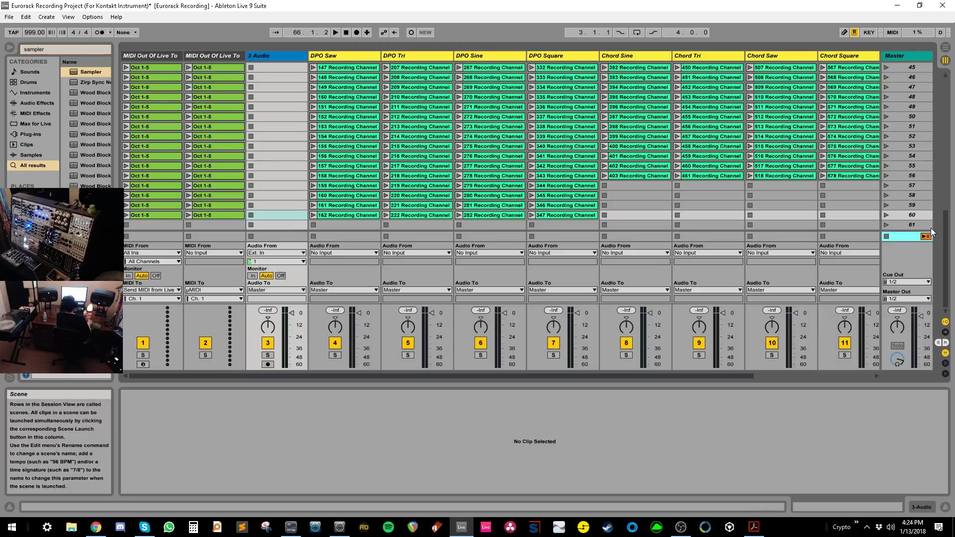
pyautogui.click(946, 322)
# - Recolour the 13 Oct 1-5 clips in column 1 green
pyautogui.scroll(2, 953, 239)
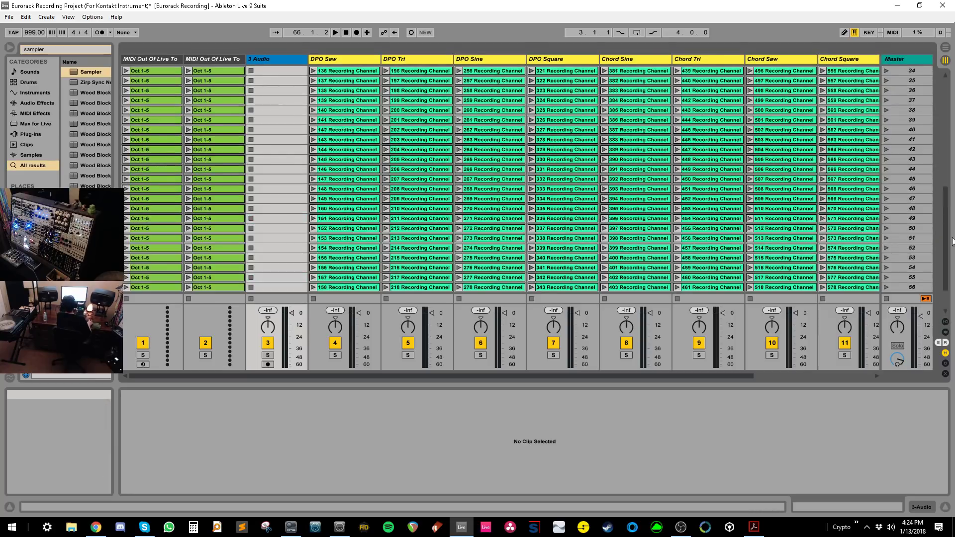
pyautogui.scroll(5, 952, 240)
pyautogui.click(161, 103)
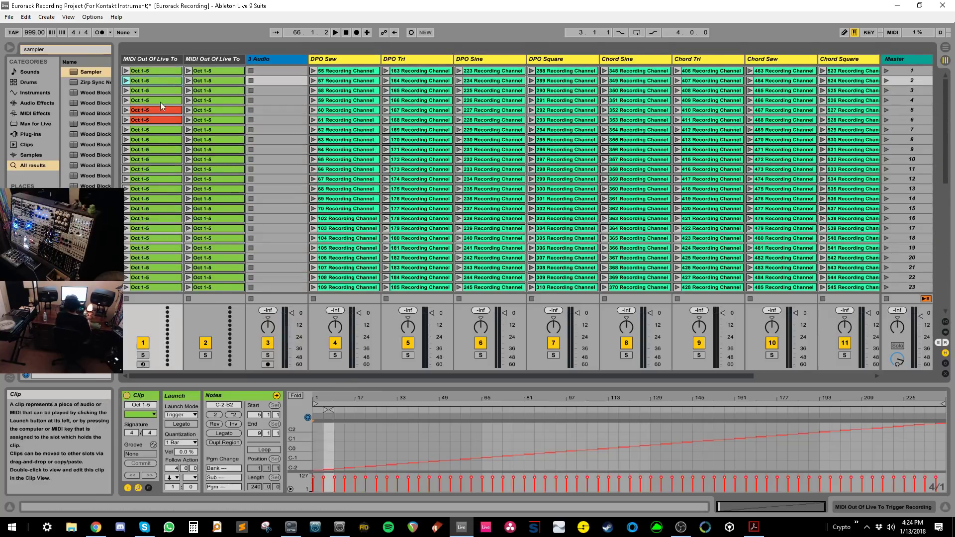
pyautogui.keyDown('shift'); pyautogui.click(166, 196); pyautogui.keyUp('shift')
pyautogui.rightClick(167, 196)
pyautogui.click(221, 331)
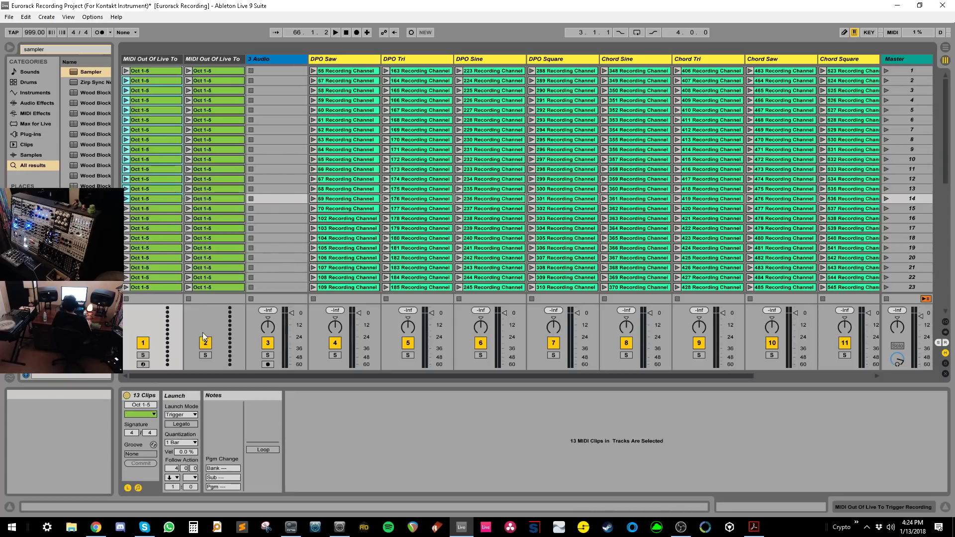
pyautogui.click(254, 209)
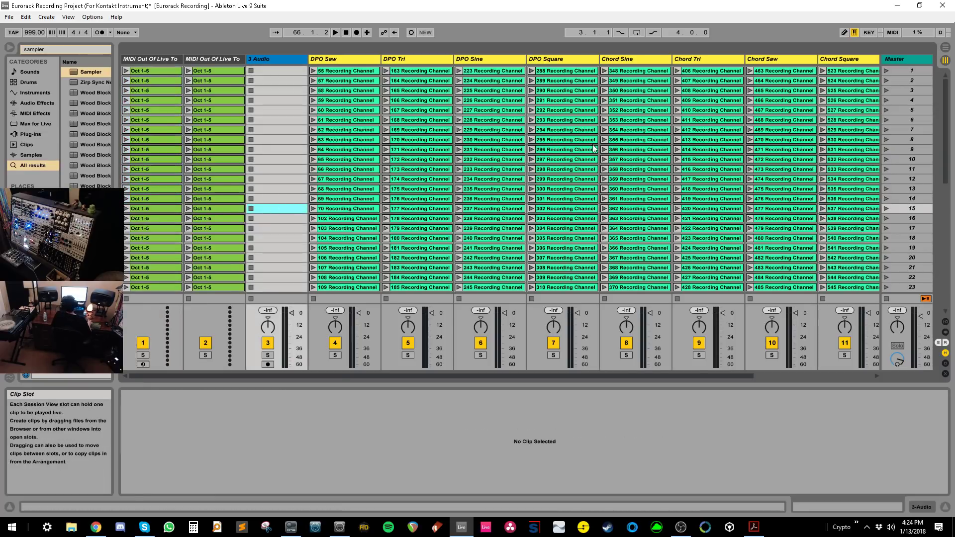
# - Select the DPO Tri, DPO Sine, DPO Square and Chord Sine tracks
pyautogui.click(404, 58)
pyautogui.click(480, 60)
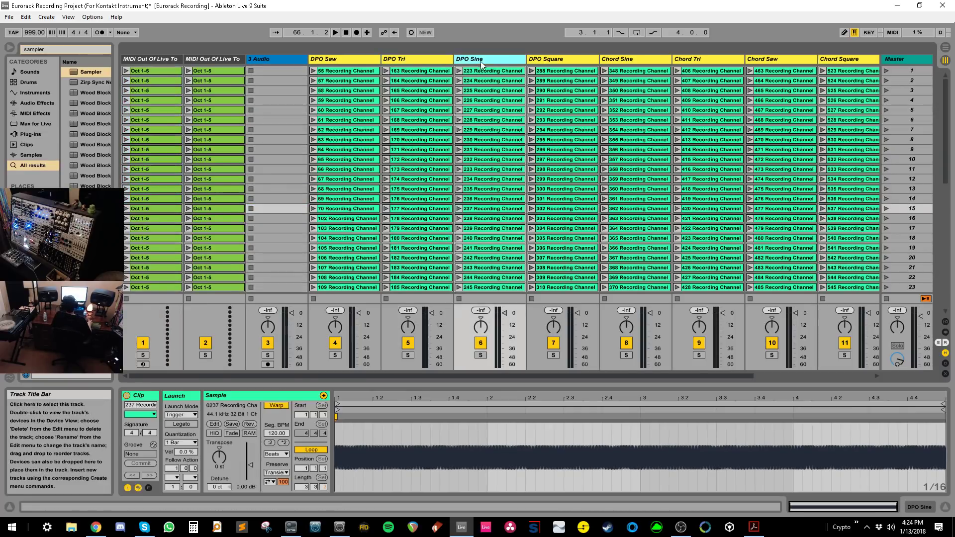
pyautogui.click(569, 58)
pyautogui.click(619, 59)
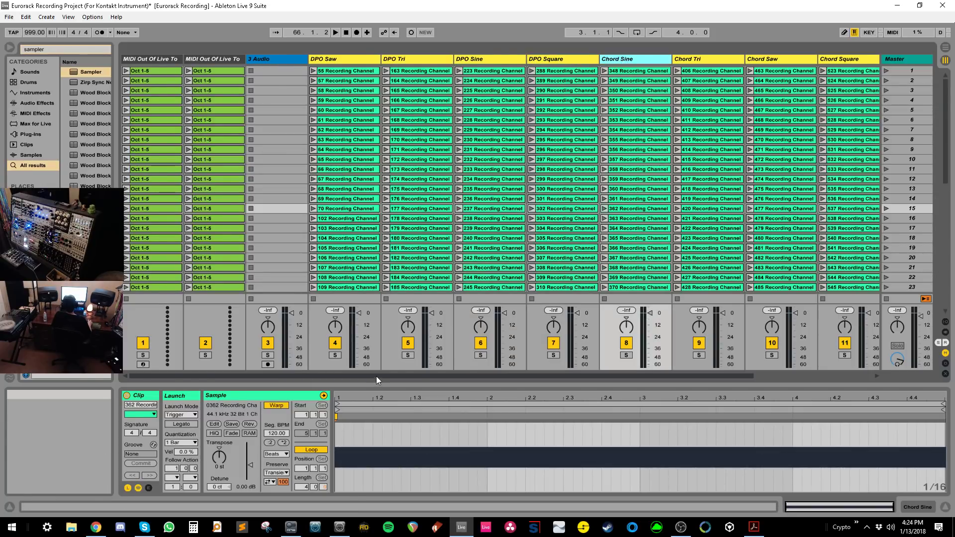
# - Select the Chord Tri, Mother 32 Square and DPO Saw tracks, then DPO Sine clips 226 and 242
pyautogui.moveTo(376, 377); pyautogui.dragTo(548, 378)
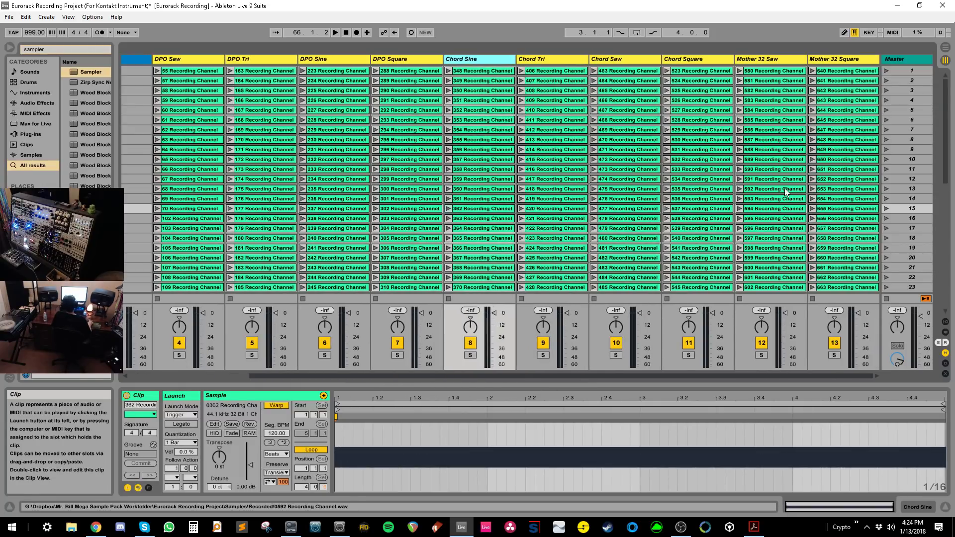
pyautogui.click(548, 60)
pyautogui.click(850, 60)
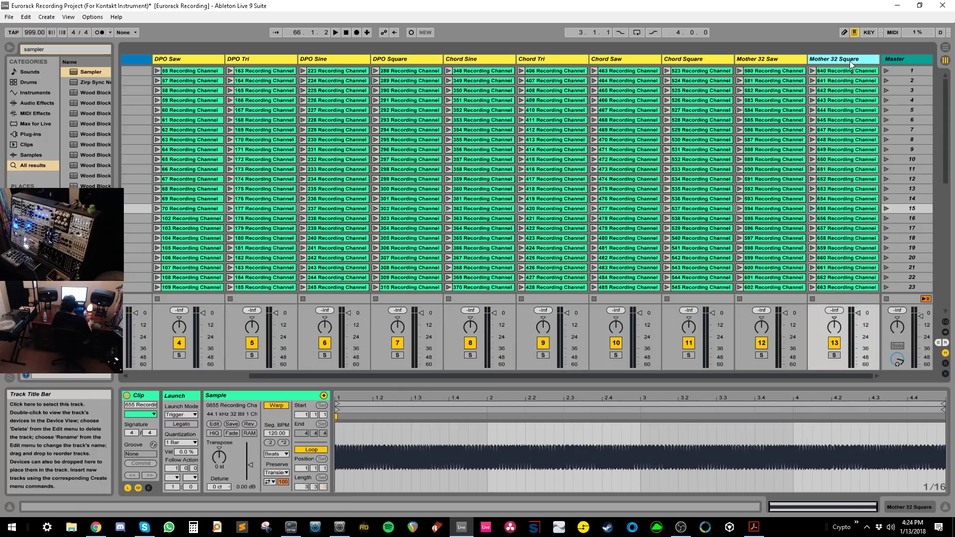
pyautogui.click(176, 59)
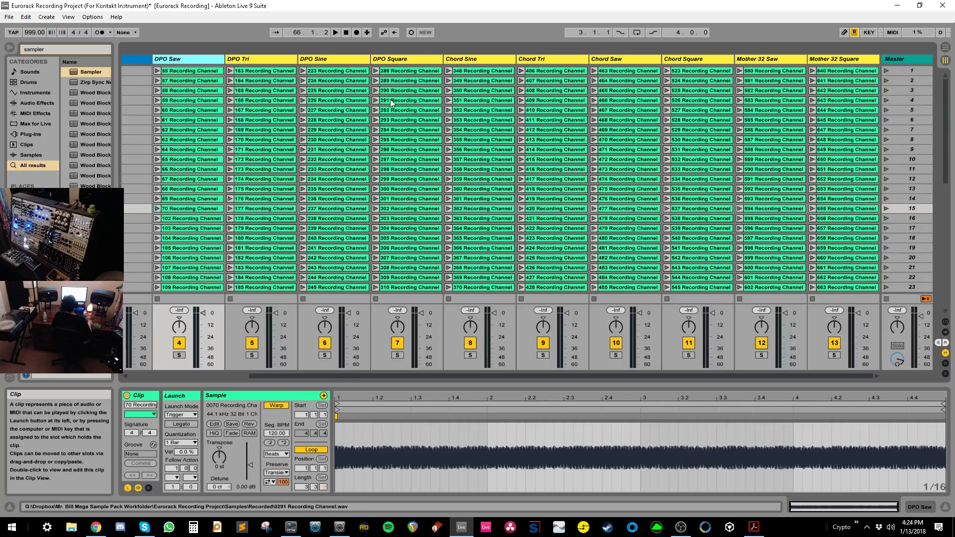
pyautogui.click(338, 102)
pyautogui.click(337, 258)
# - Play DPO Sine clips 242, 228 and 230, then replay clip 228
pyautogui.scroll(-3, 337, 259)
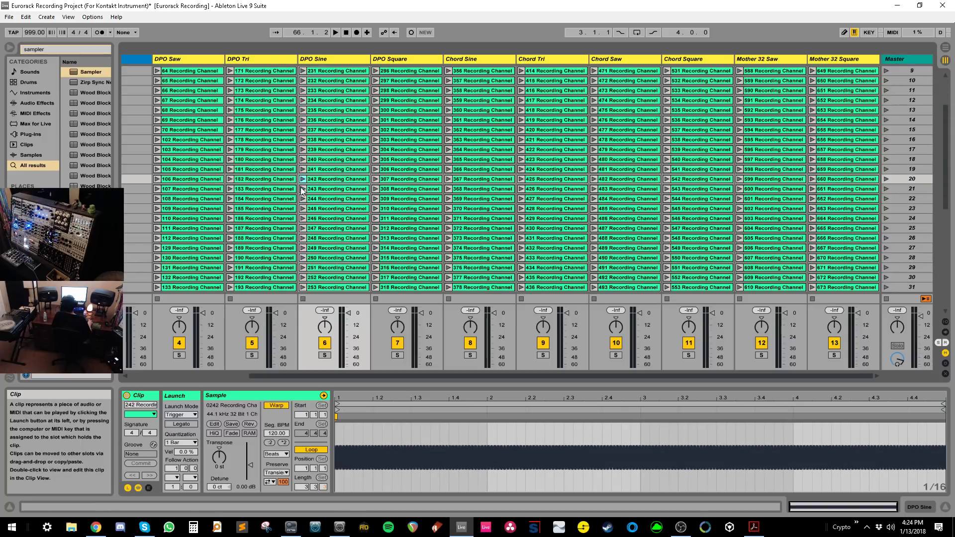
pyautogui.click(303, 257)
pyautogui.scroll(3, 303, 229)
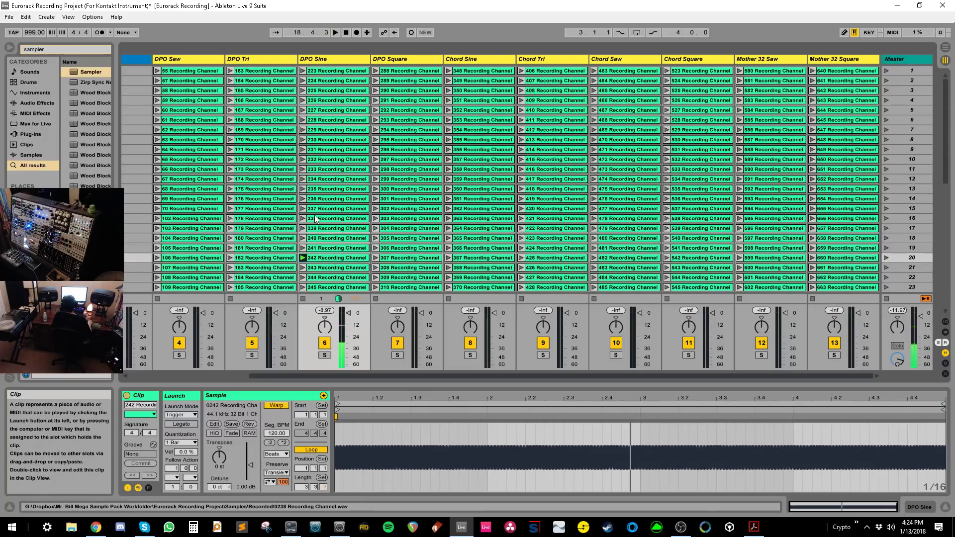
pyautogui.click(303, 120)
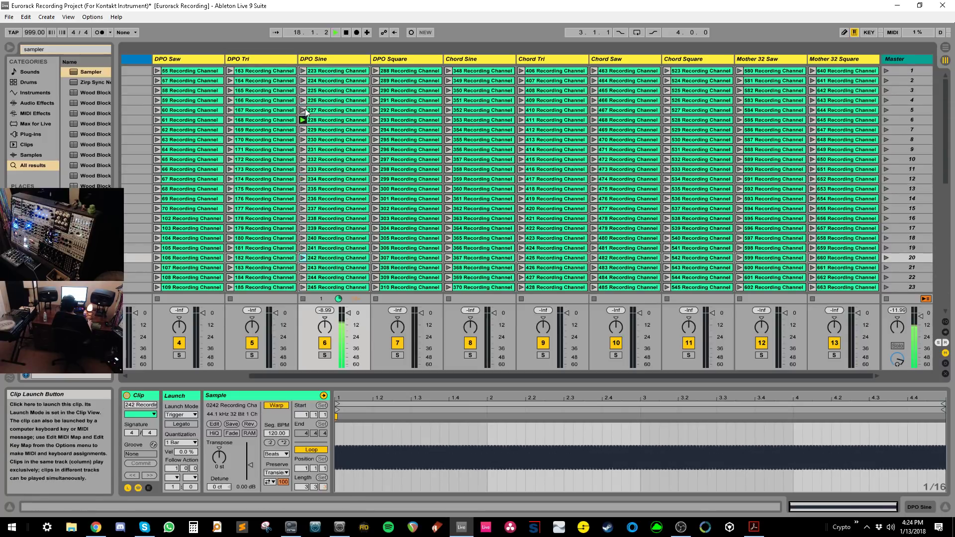
pyautogui.click(303, 140)
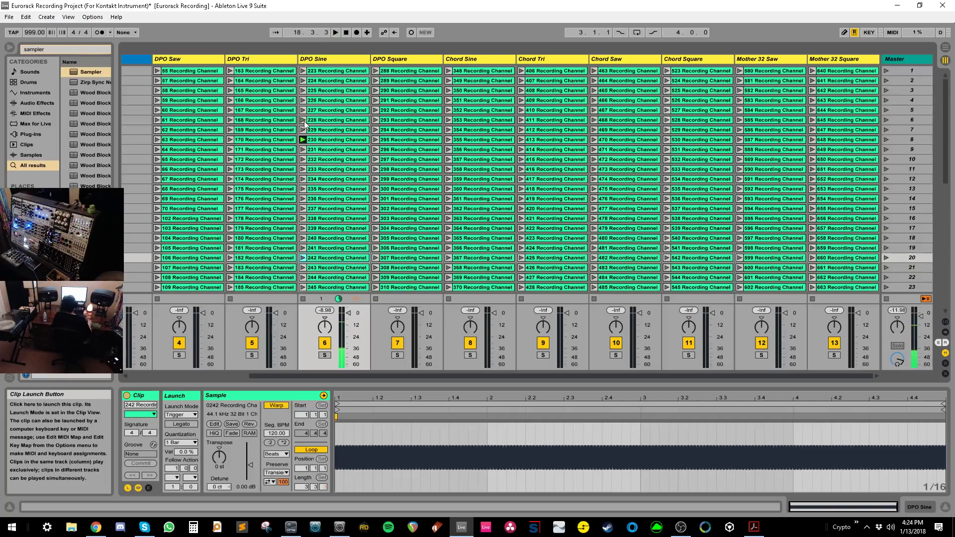
pyautogui.click(303, 120)
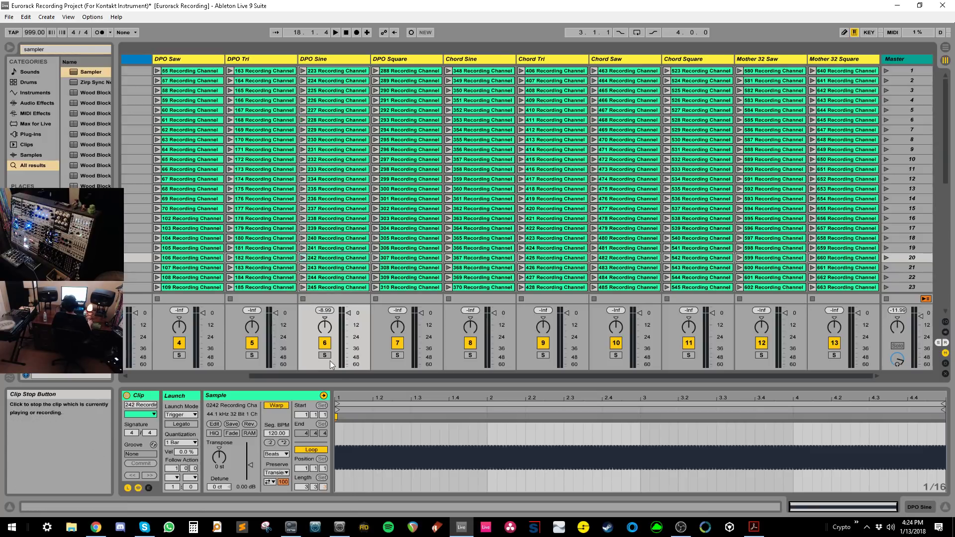
pyautogui.moveTo(335, 375); pyautogui.dragTo(224, 297)
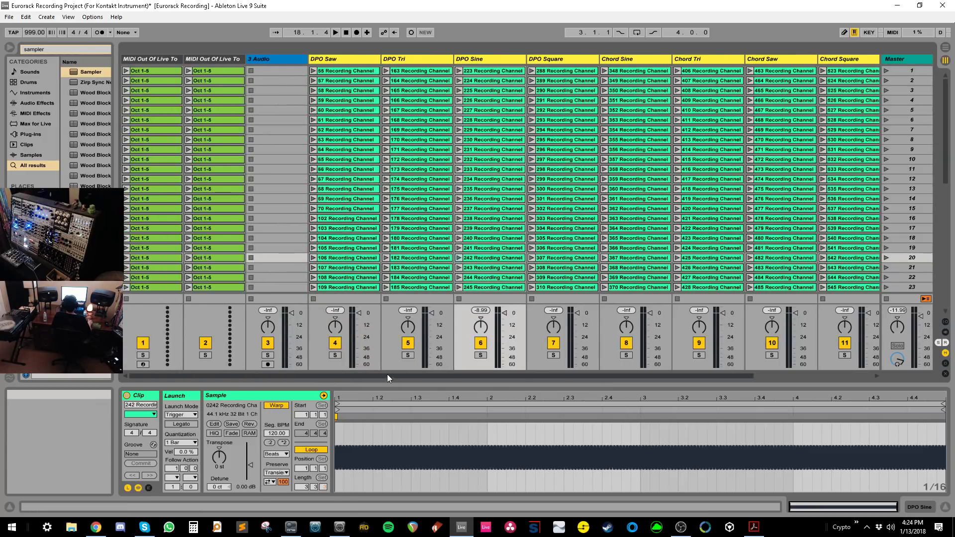
pyautogui.moveTo(387, 374); pyautogui.dragTo(261, 276)
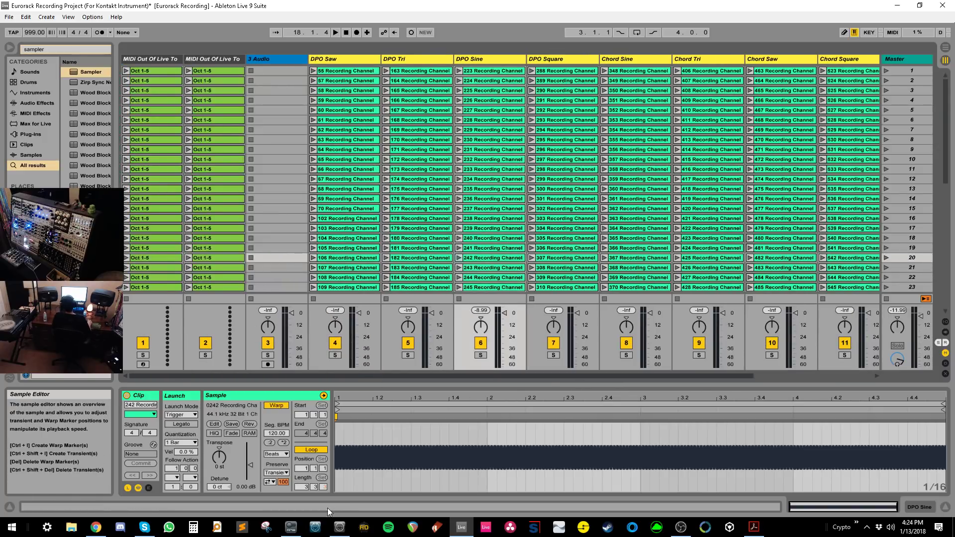
pyautogui.moveTo(339, 527)
pyautogui.click(345, 510)
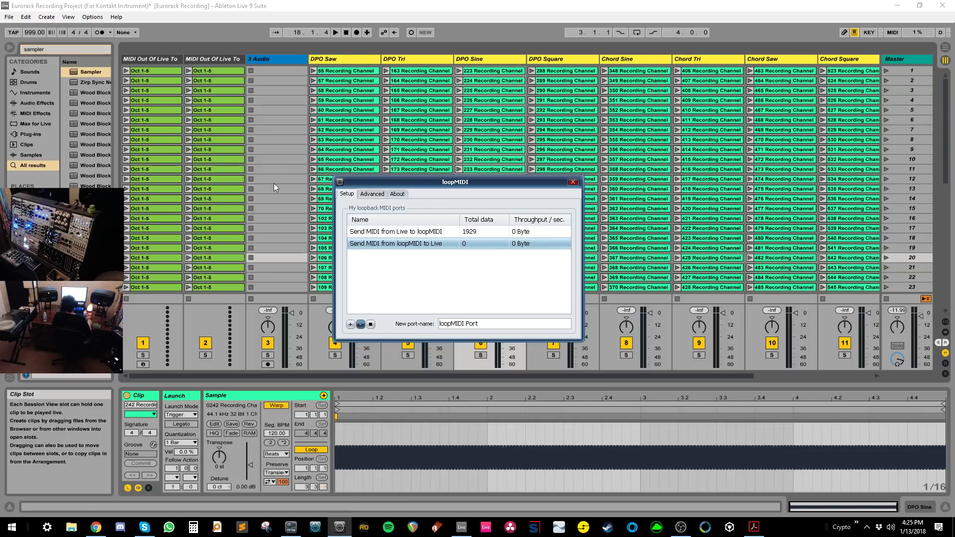
pyautogui.click(294, 217)
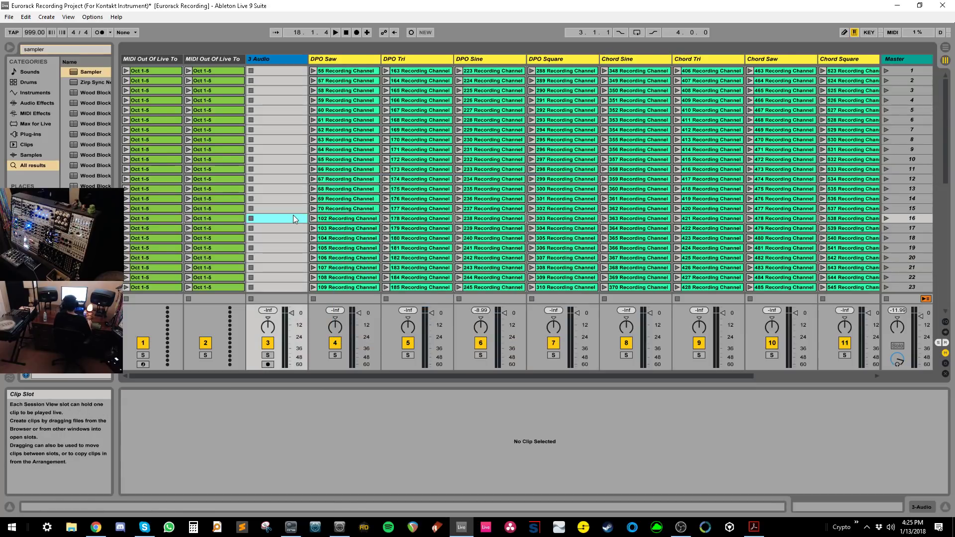
pyautogui.hotkey('ctrl', ',')
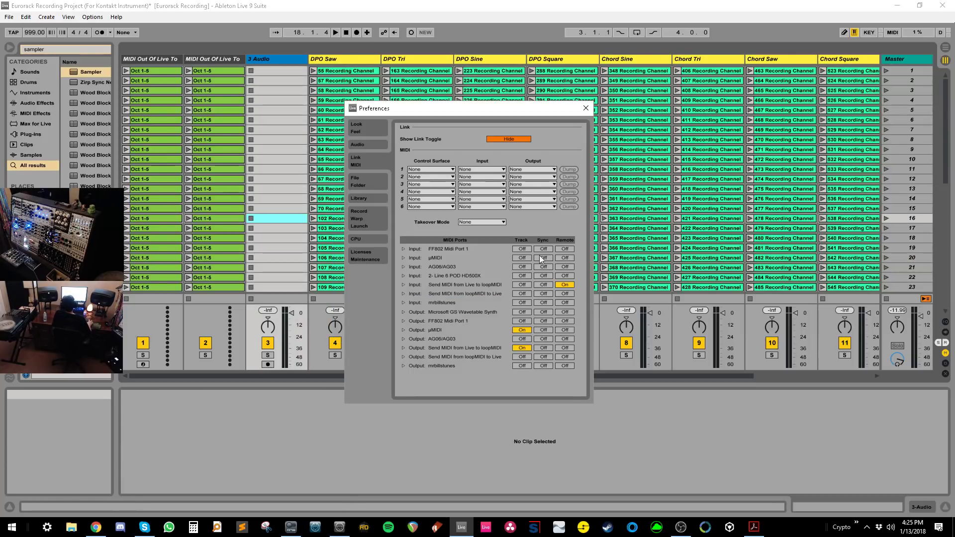
pyautogui.click(586, 108)
pyautogui.click(256, 120)
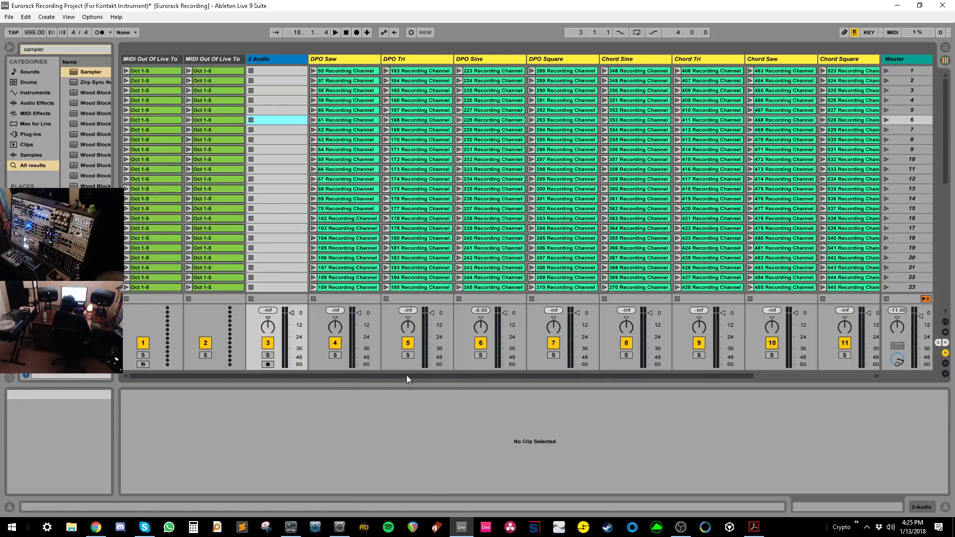
# - Play DPO Square clips 297 and 299, then select clip 301
pyautogui.moveTo(407, 380); pyautogui.dragTo(526, 378)
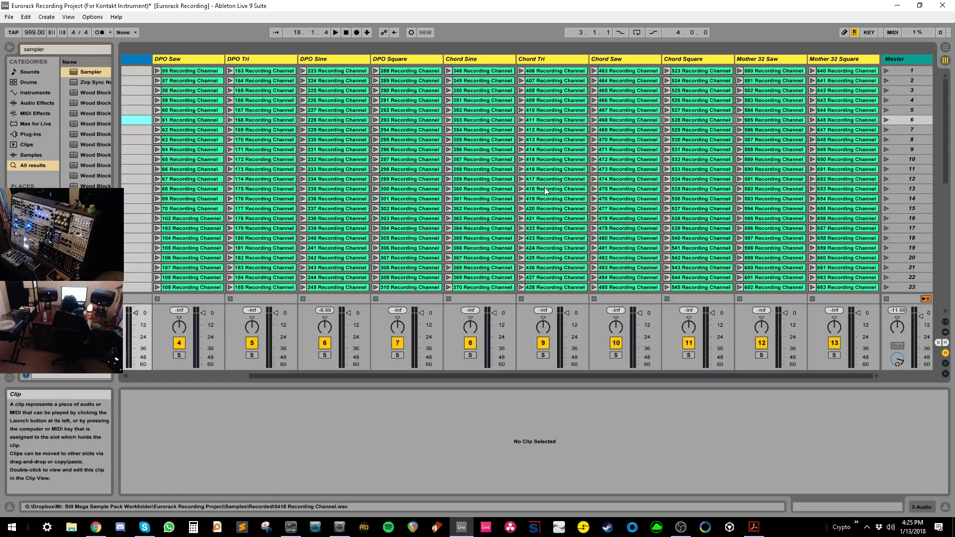
pyautogui.click(376, 159)
pyautogui.click(376, 179)
pyautogui.click(377, 199)
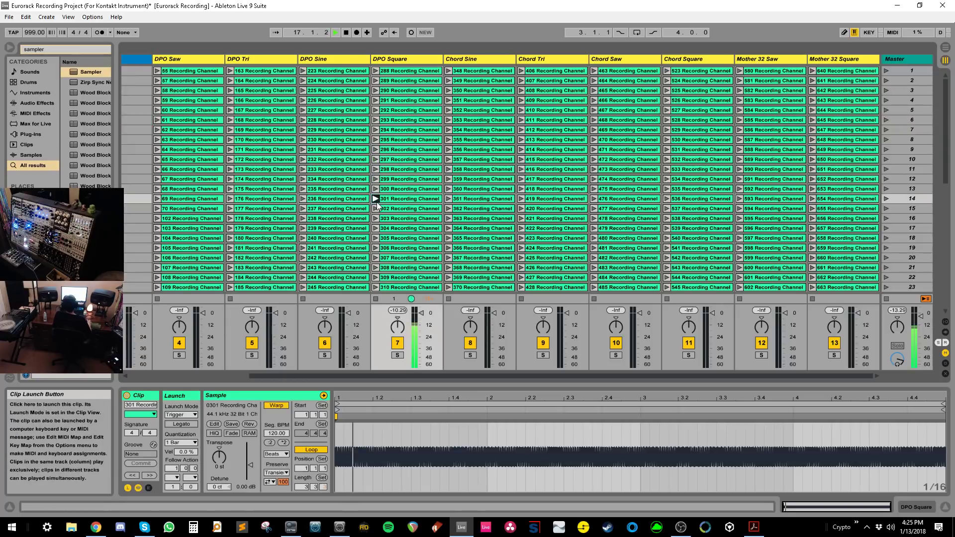
# - Launch scenes 5 and 9 across all tracks, then stop all playing clips
pyautogui.click(886, 110)
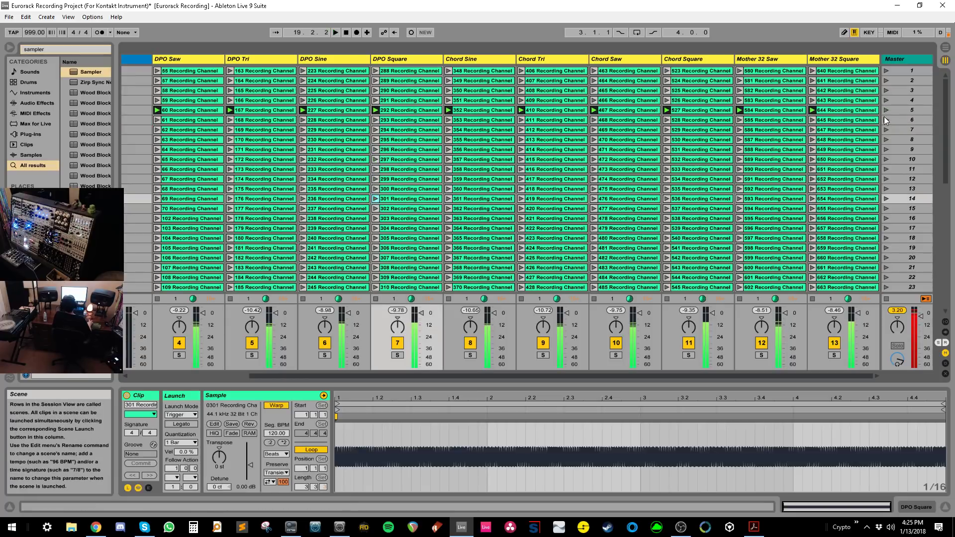
pyautogui.click(886, 150)
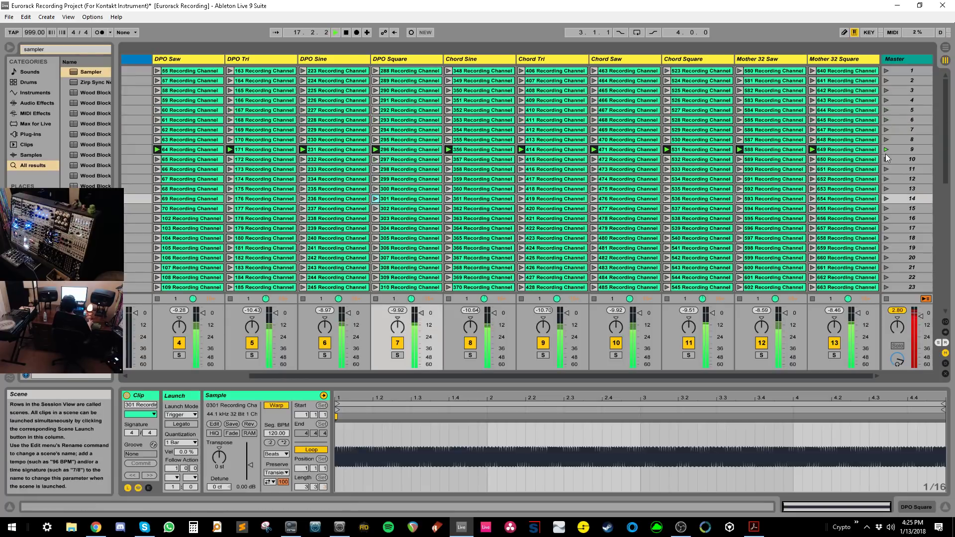
pyautogui.click(887, 299)
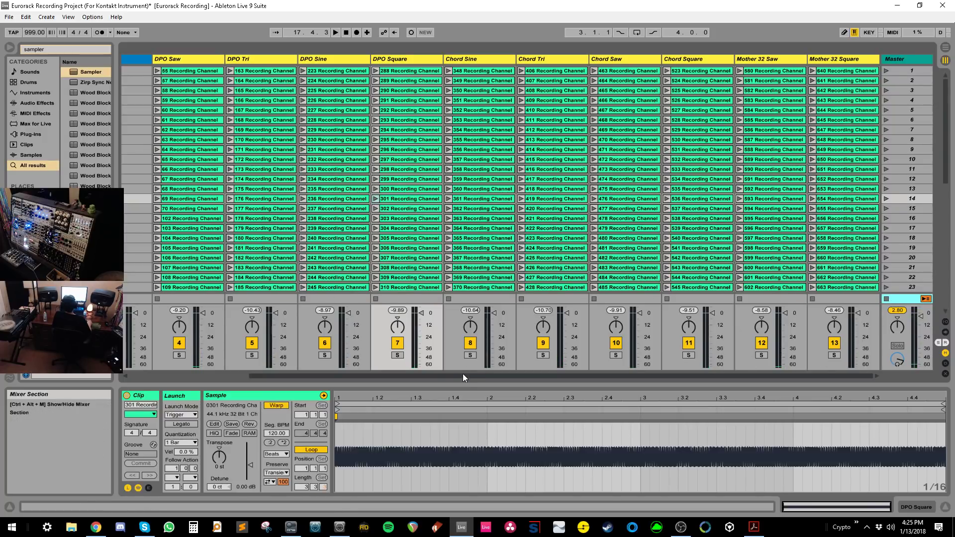
pyautogui.moveTo(463, 377); pyautogui.dragTo(688, 381)
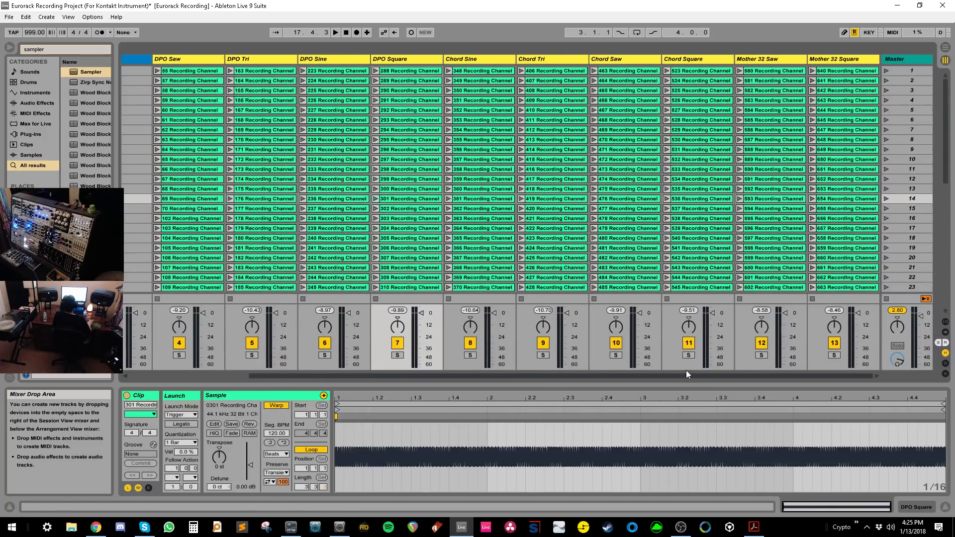